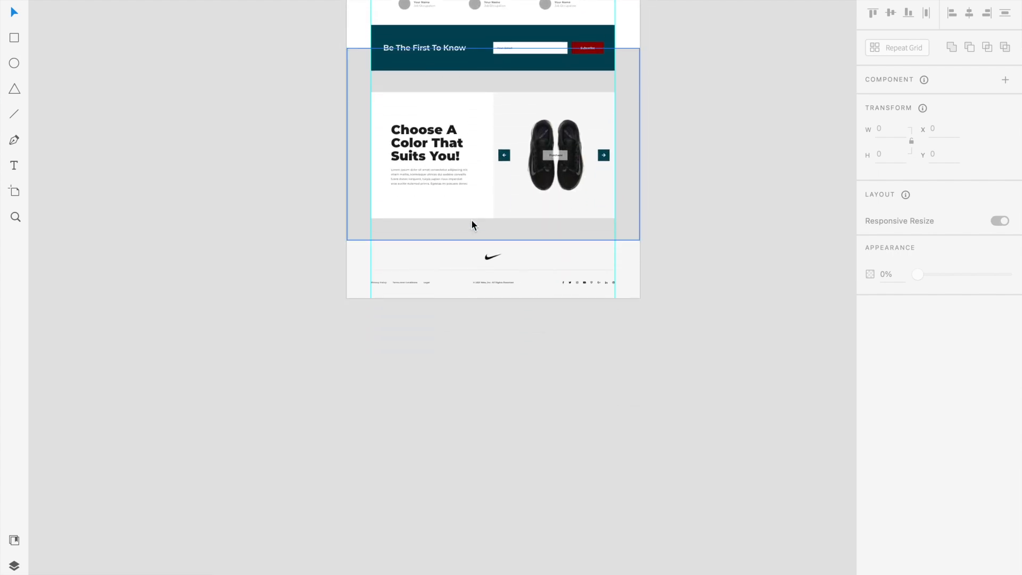
Review the landing page mockup from the footer up to the hero section
scroll(472, 220, up, 15)
scroll(471, 221, up, 18)
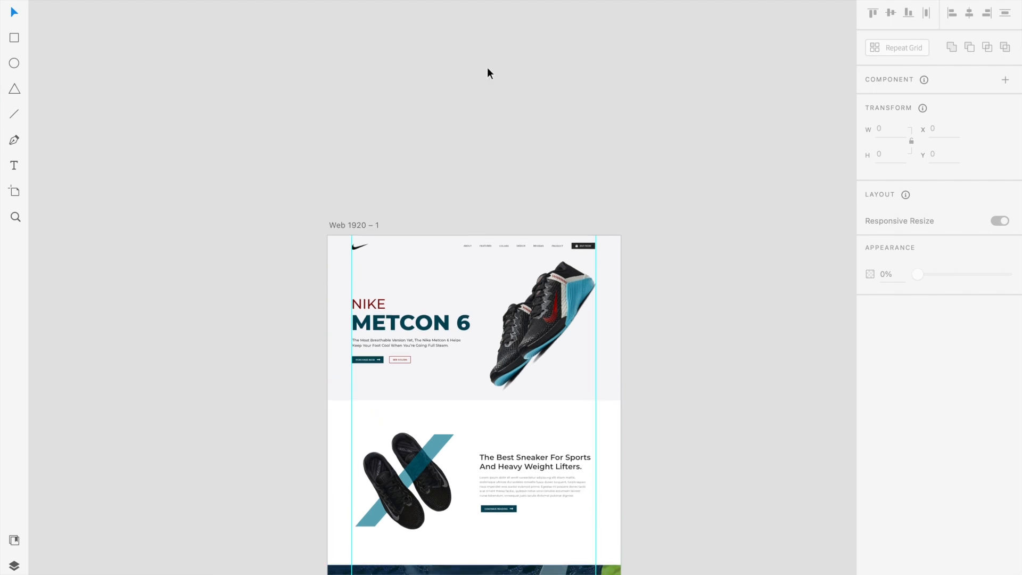
mouse_move(510, 1)
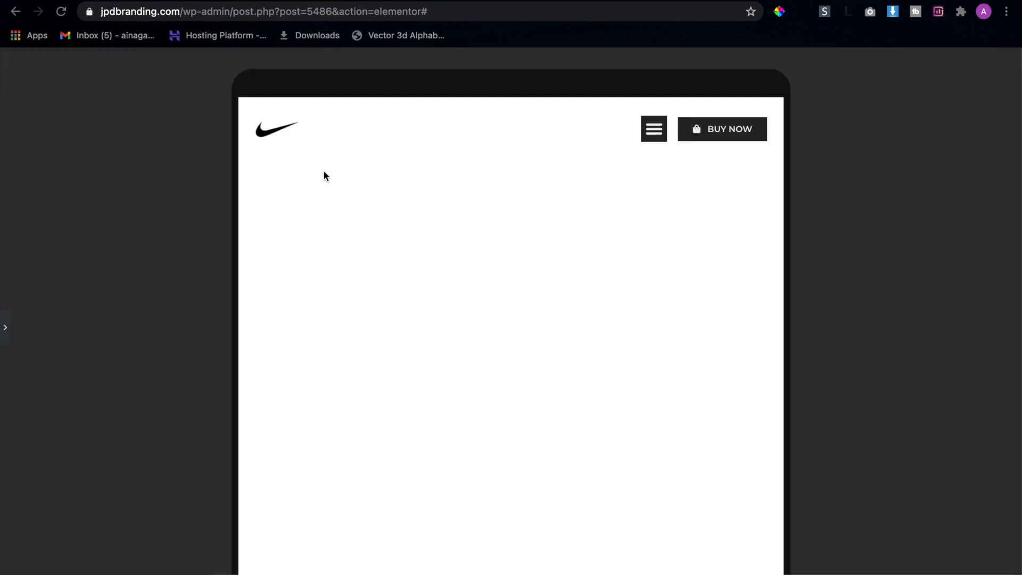
Switch to Elementor and test opening and closing the header's hamburger menu in the tablet and mobile previews
click(654, 131)
click(654, 132)
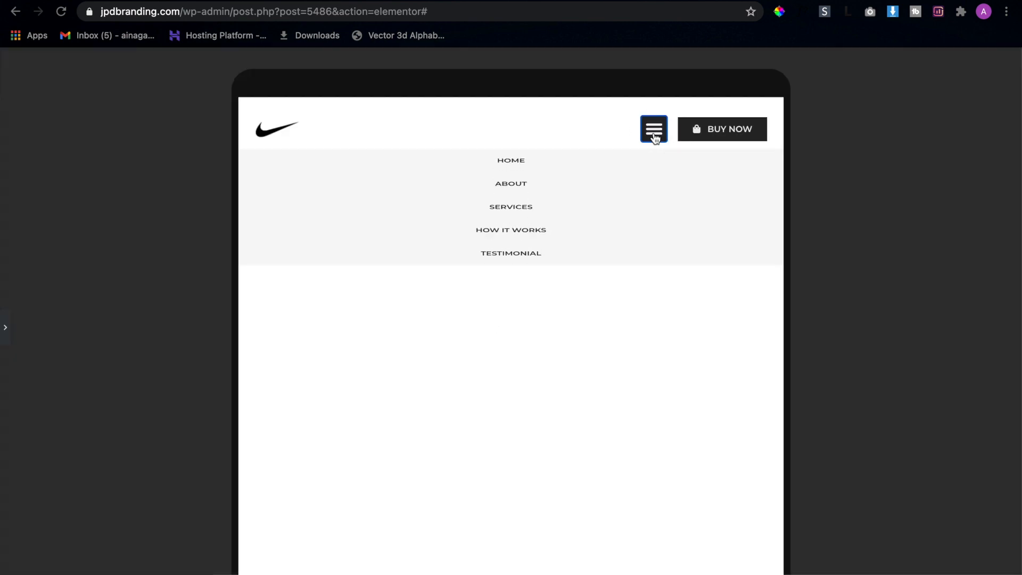
click(608, 128)
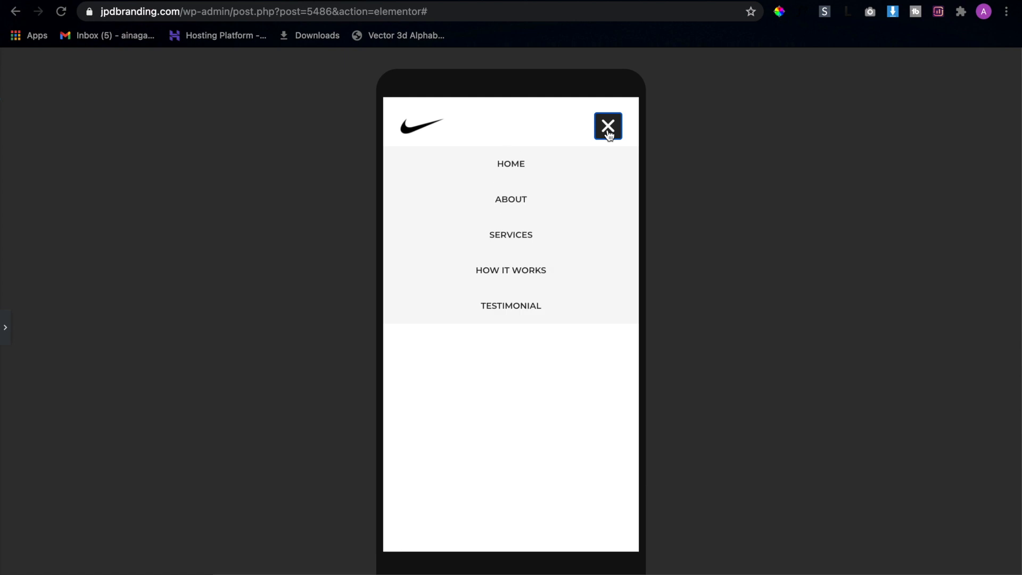
click(609, 134)
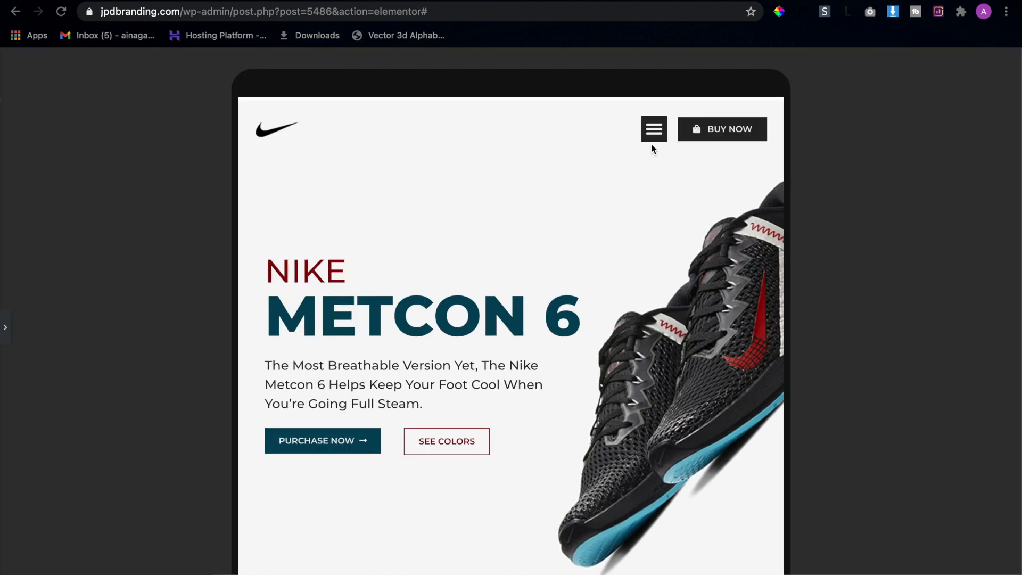
click(652, 139)
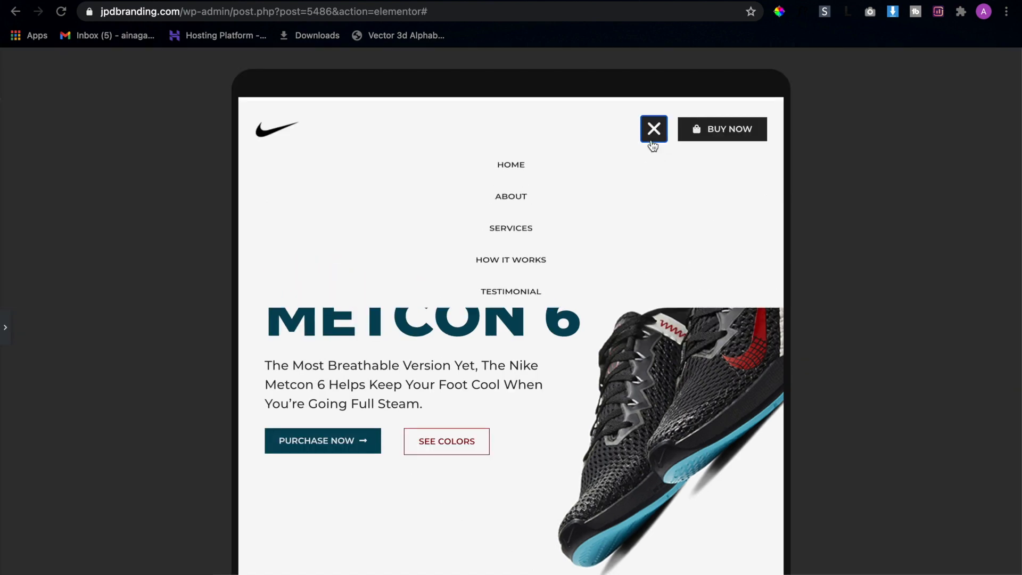
click(652, 133)
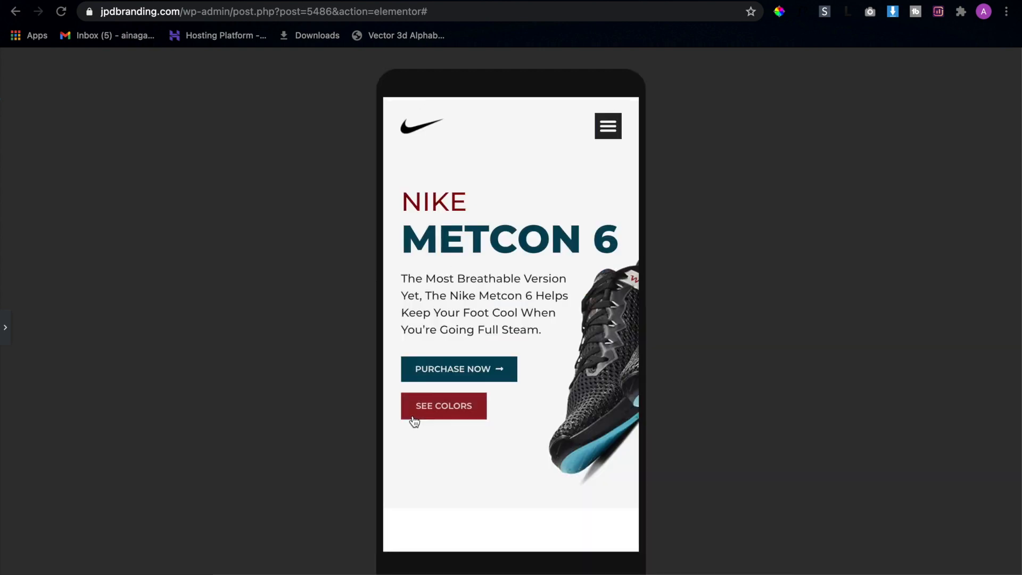
click(610, 128)
click(610, 128)
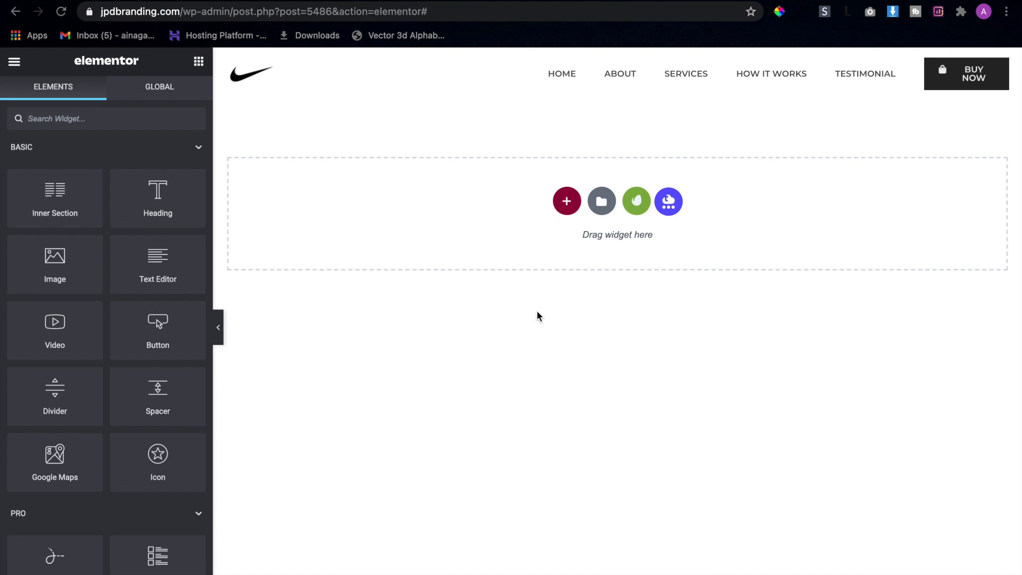
Add a two-column section below the header and set its boxed content width to 1250
click(566, 202)
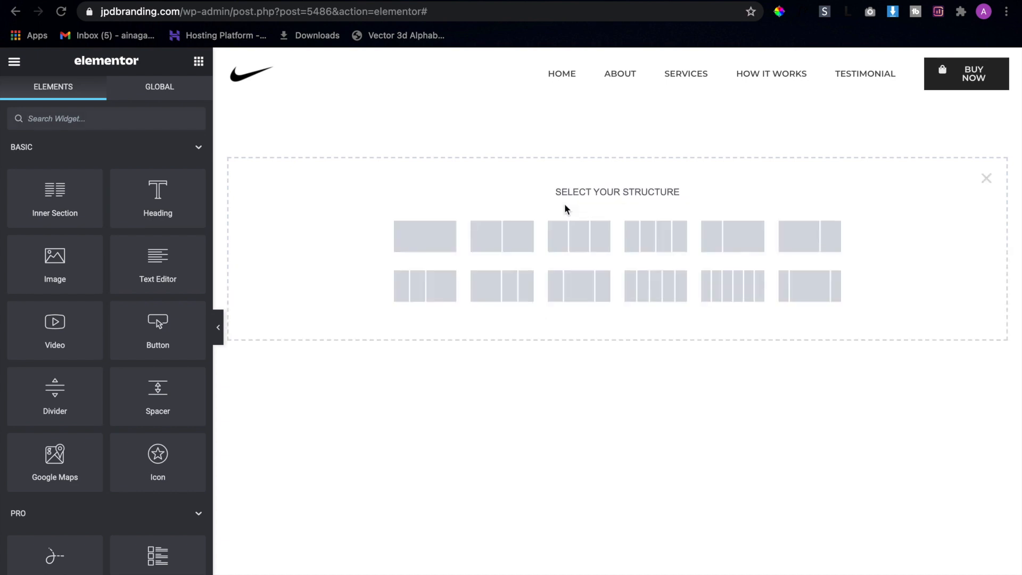
click(523, 221)
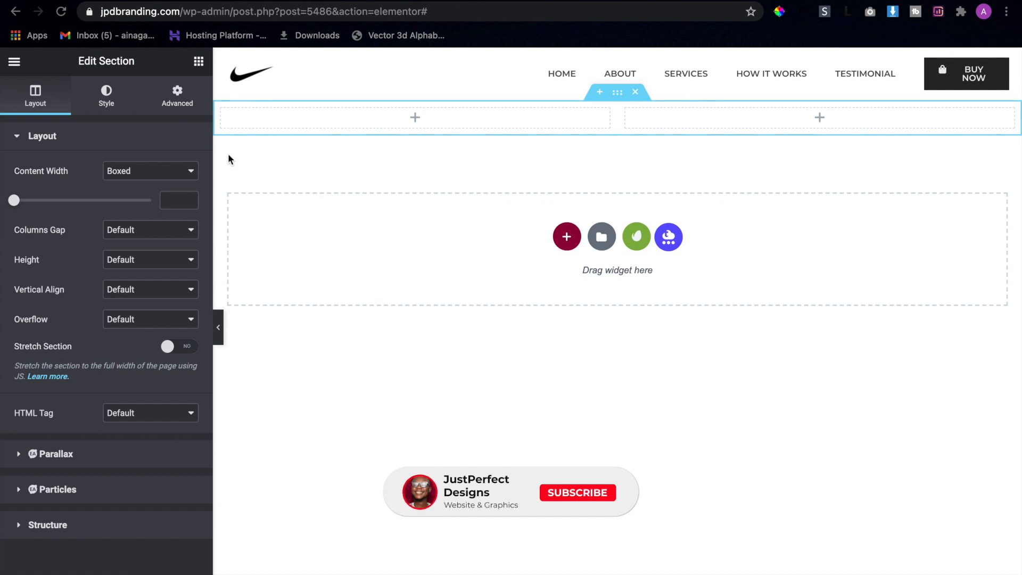
click(171, 199)
text(1250)
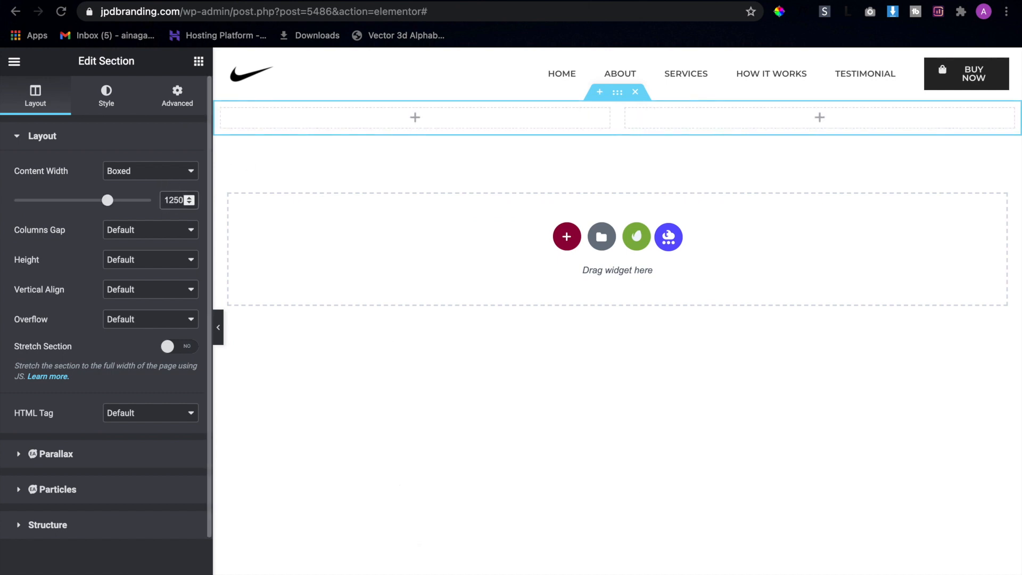
Set the section's height to Min Height with a minimum of 100 VH
click(160, 259)
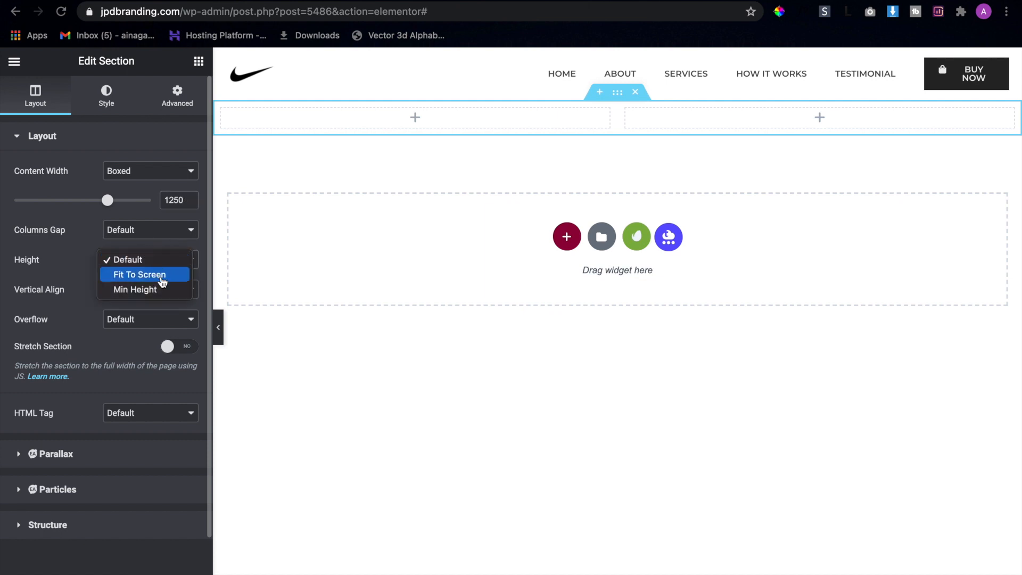
click(160, 289)
click(178, 261)
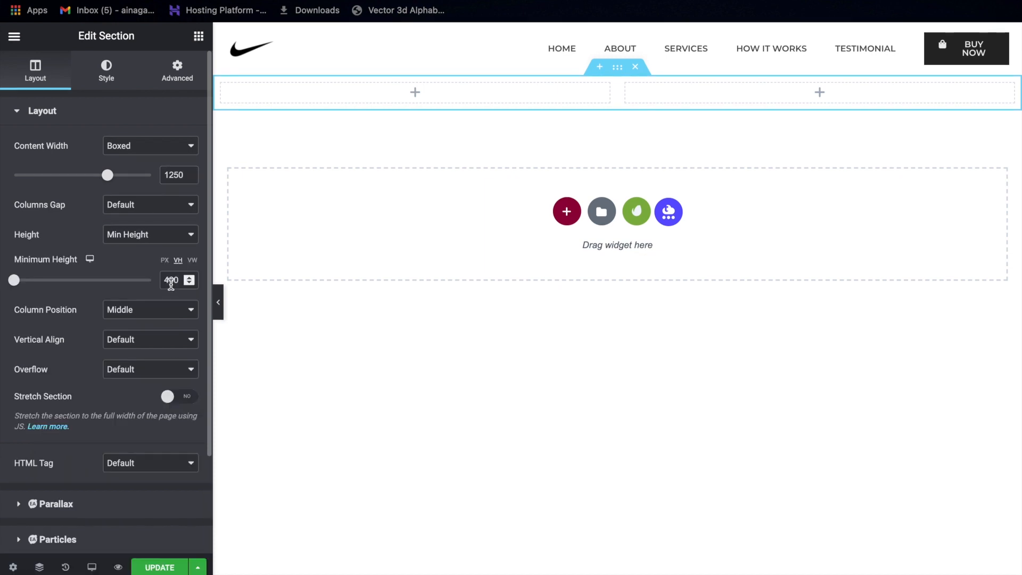
drag(170, 283, 158, 283)
text(1)
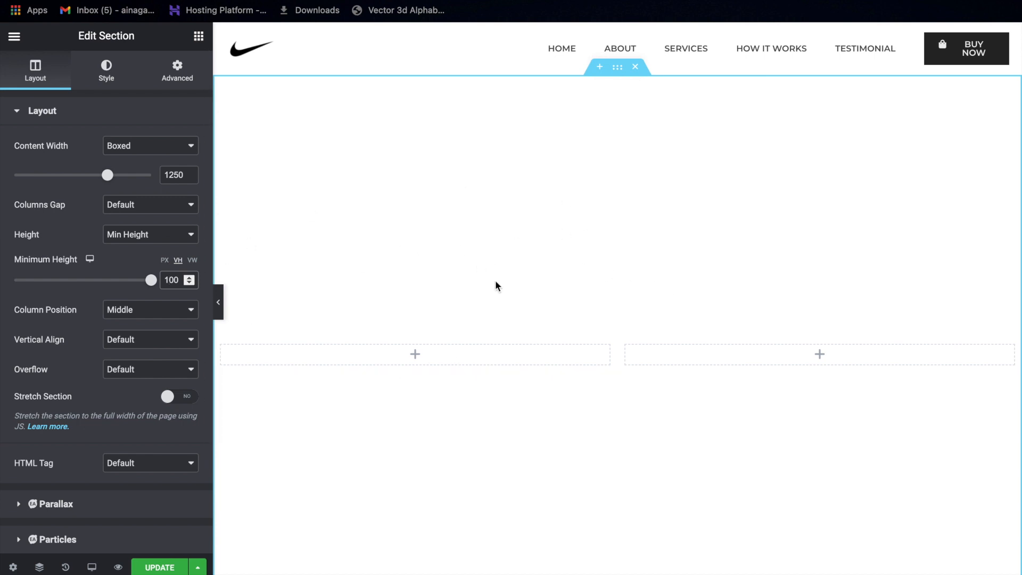
Give the section a classic background using the image NIKE-SHOE-MAIN-BG.jpg from the media library
click(106, 70)
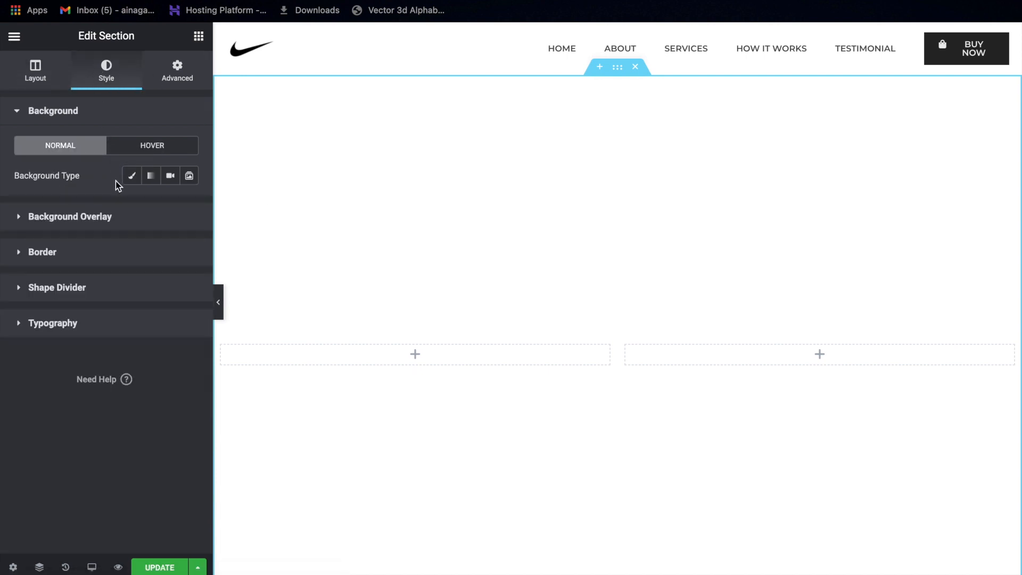
click(135, 182)
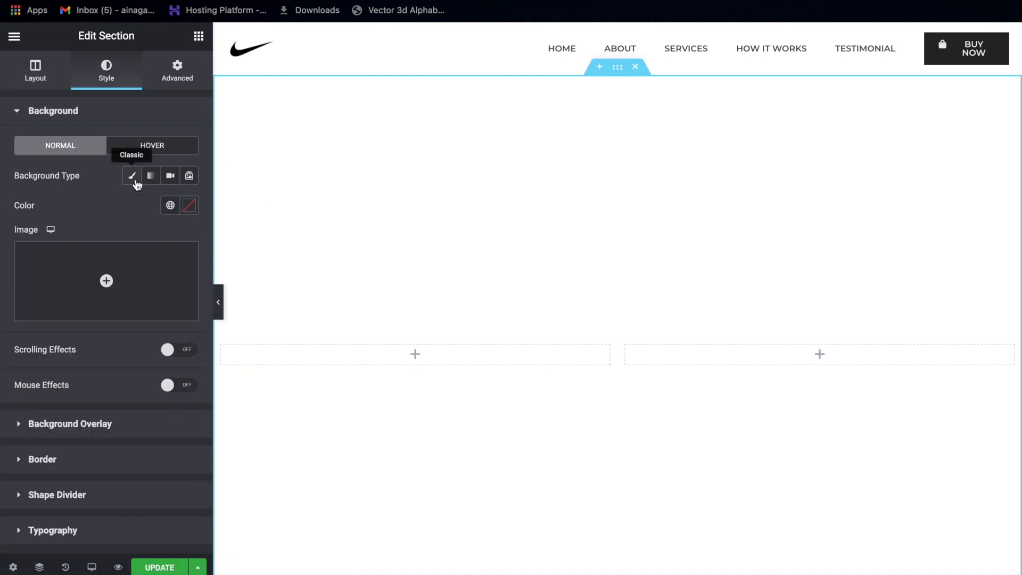
click(113, 277)
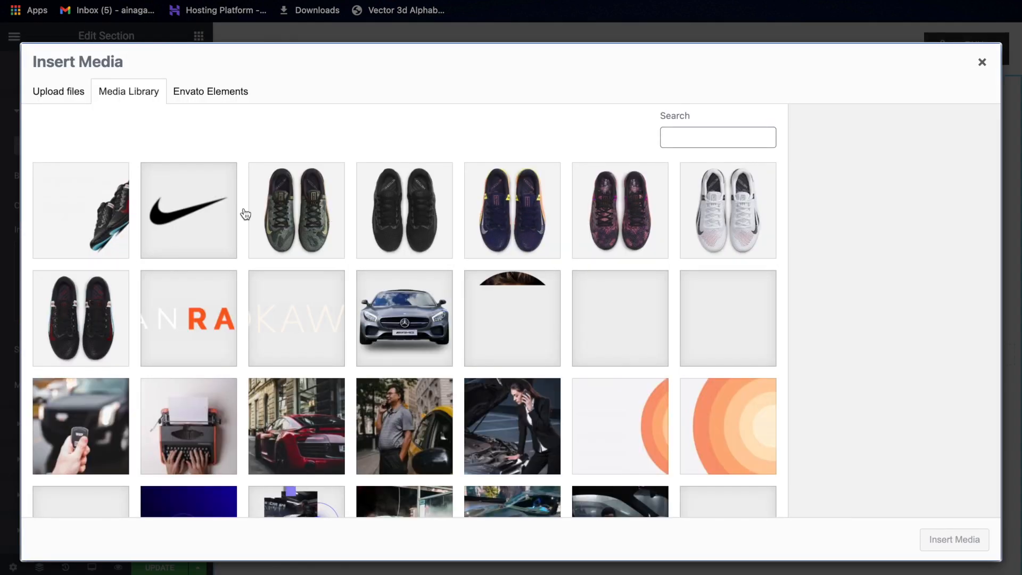
click(119, 226)
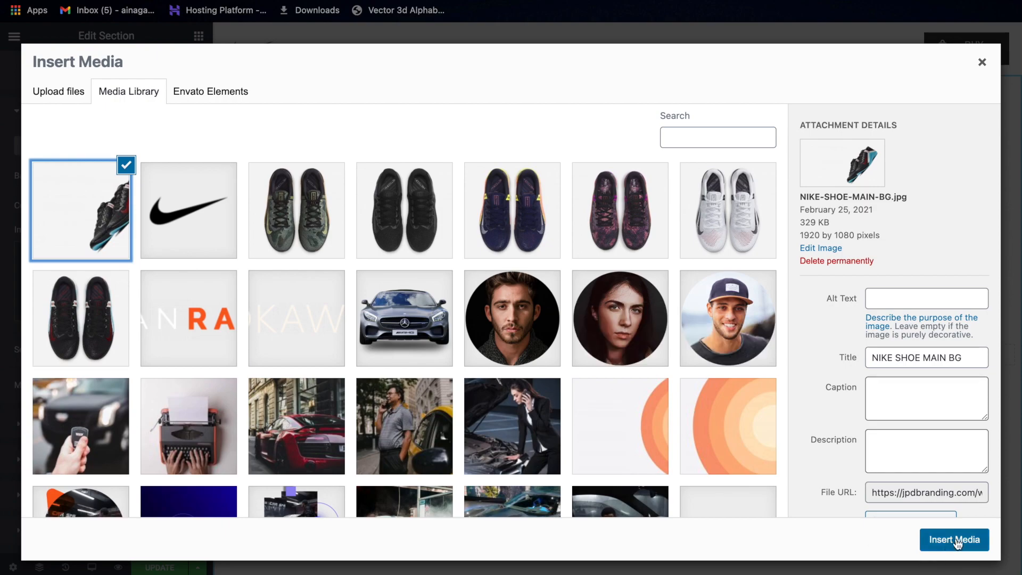
click(955, 539)
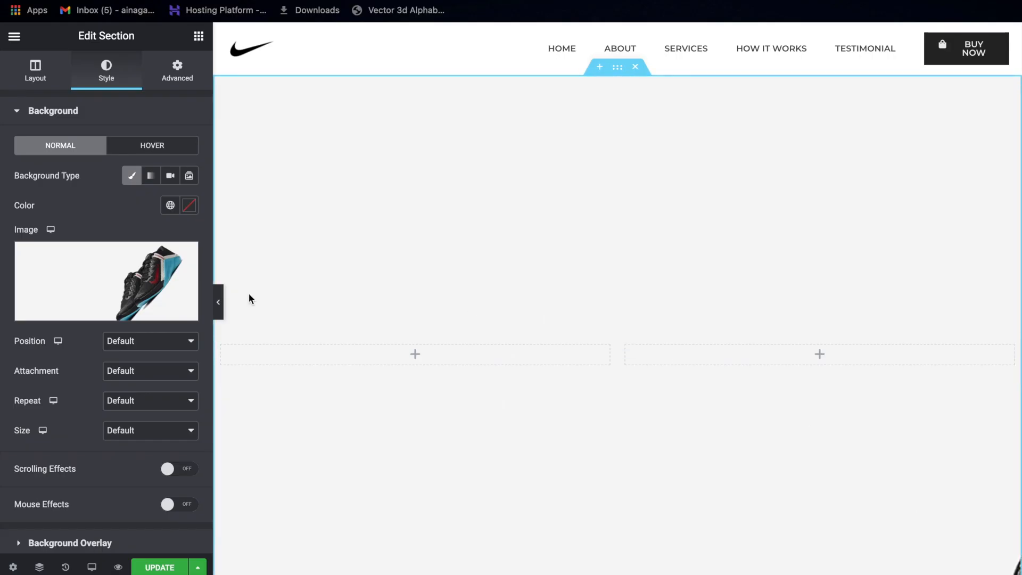
Set the background image's position to Center Center, repeat to No-repeat and size to Cover
click(141, 341)
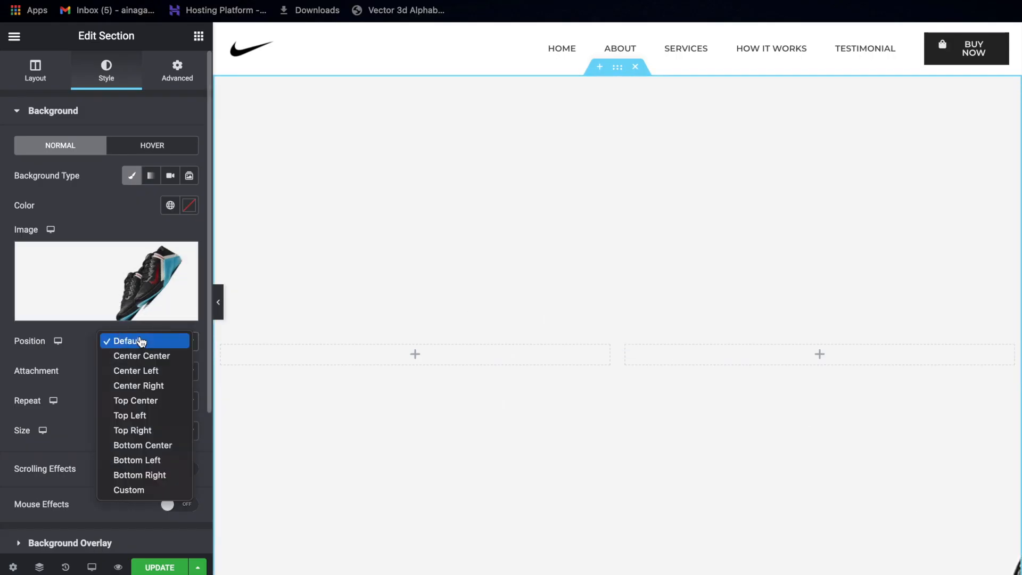
click(142, 354)
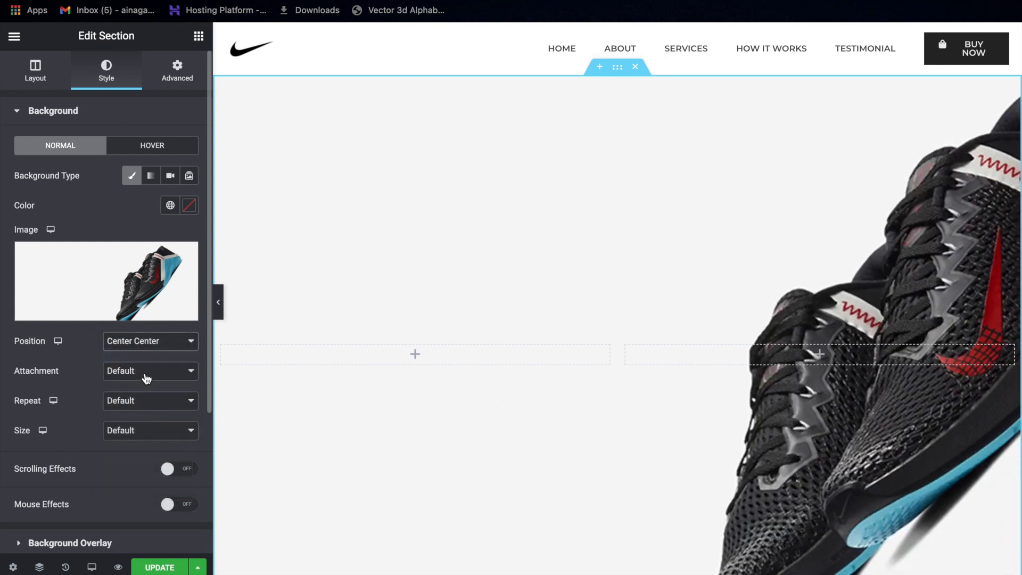
click(145, 406)
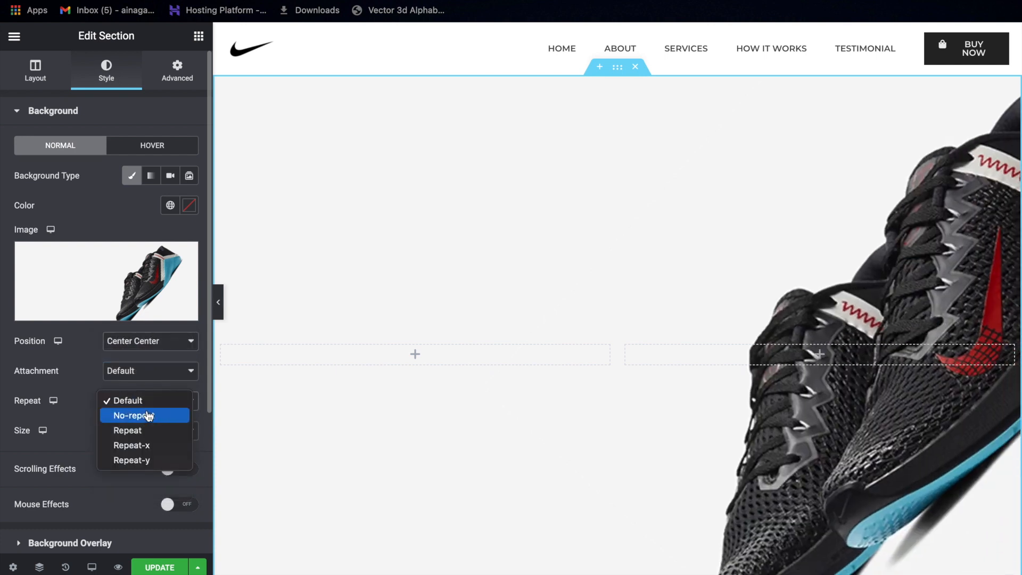
click(136, 414)
click(157, 438)
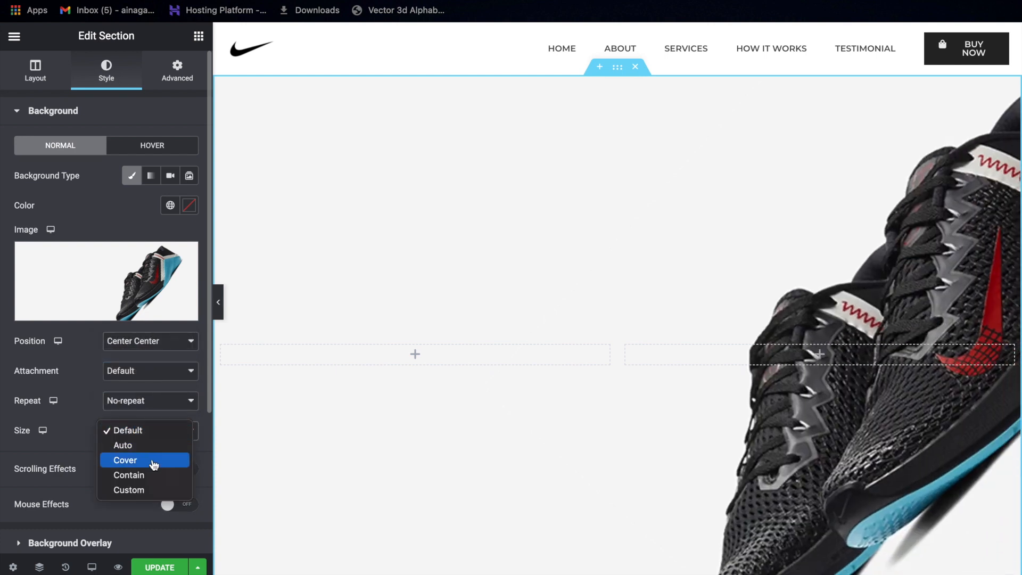
click(154, 465)
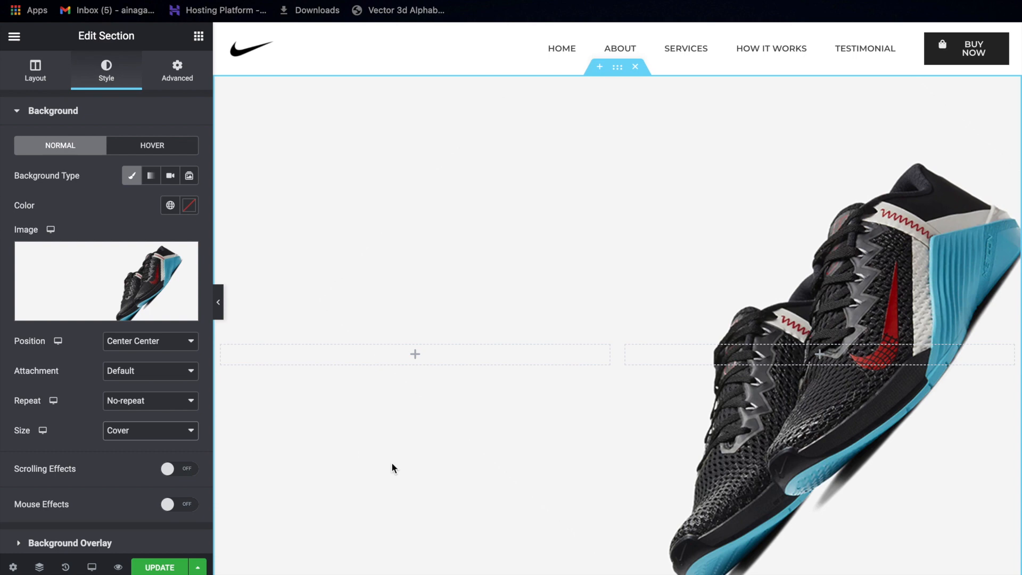
Enable Mouse Effects on the section background with Mouse Track direction Direct and speed 0.1
click(184, 509)
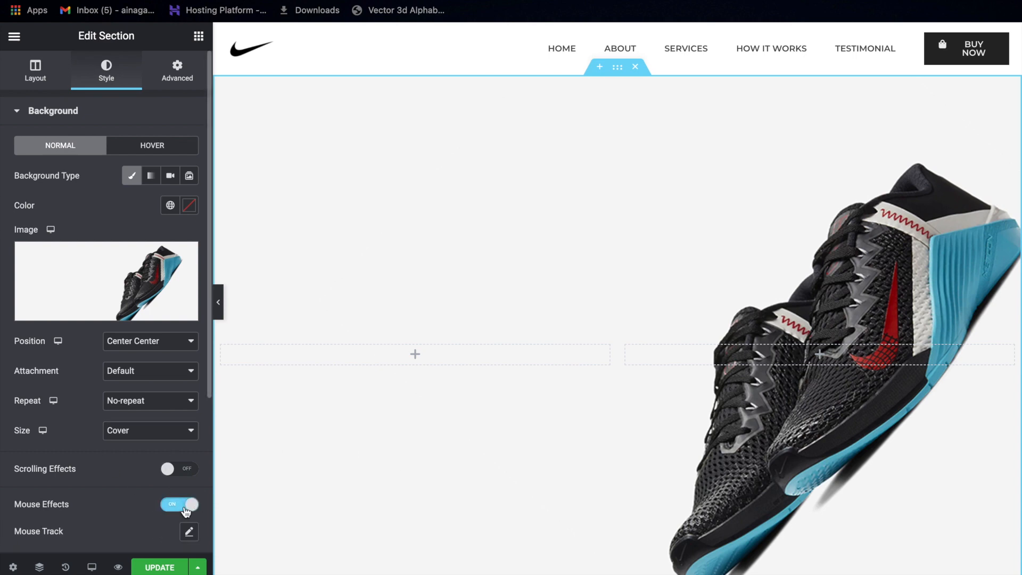
scroll(190, 471, down, 2)
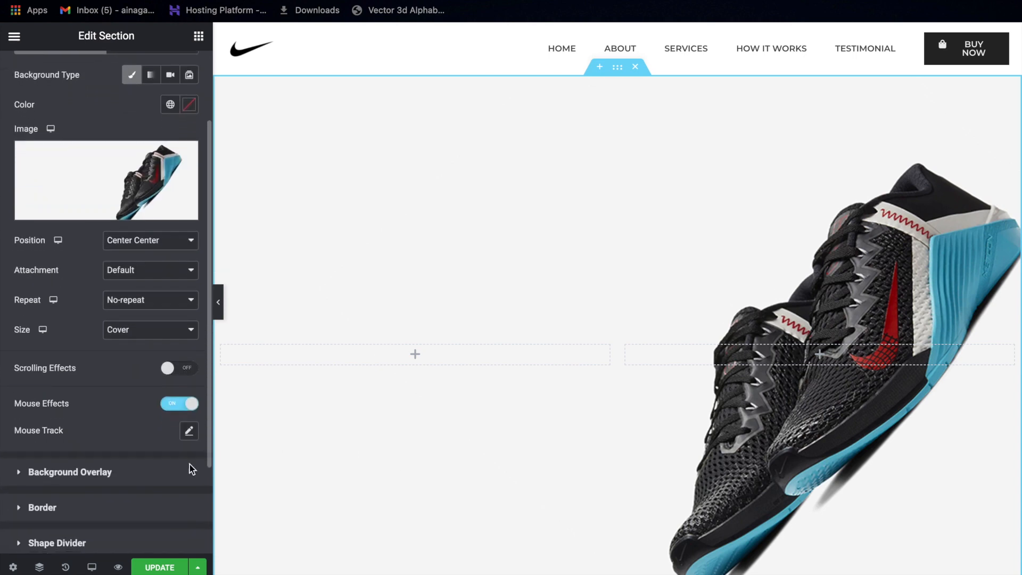
click(189, 431)
click(152, 468)
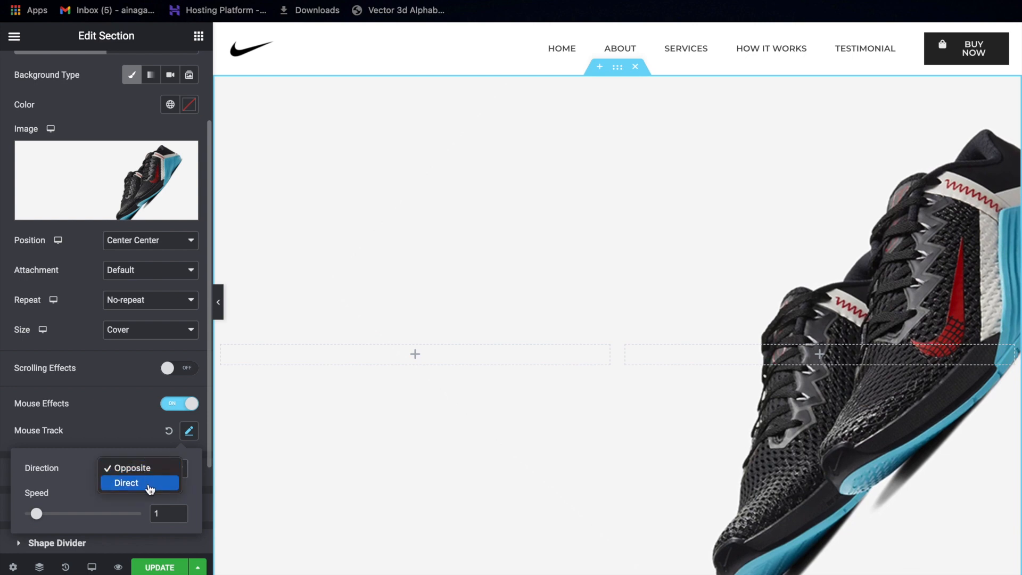
click(149, 482)
scroll(97, 493, down, 2)
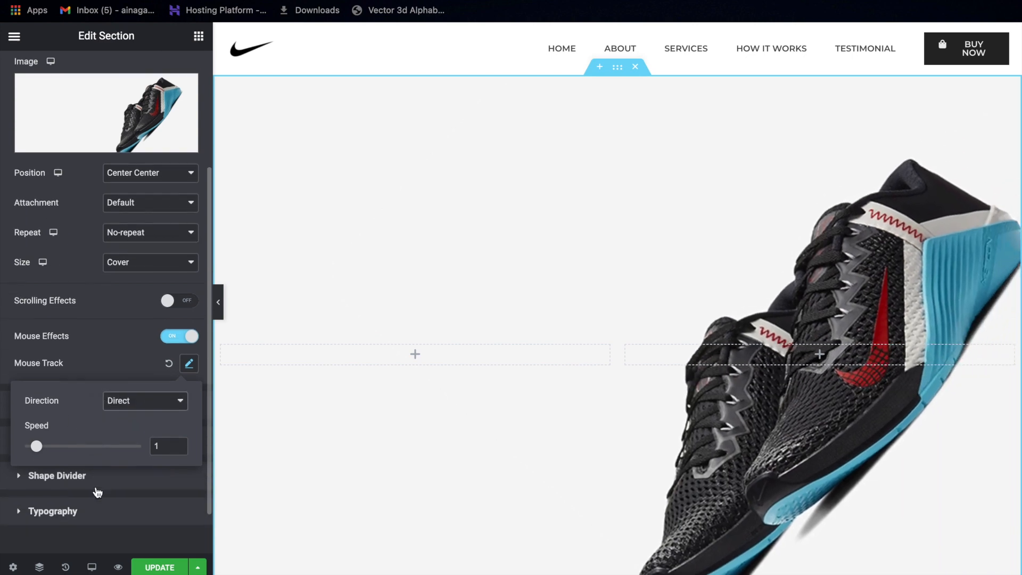
click(155, 445)
text(0.1)
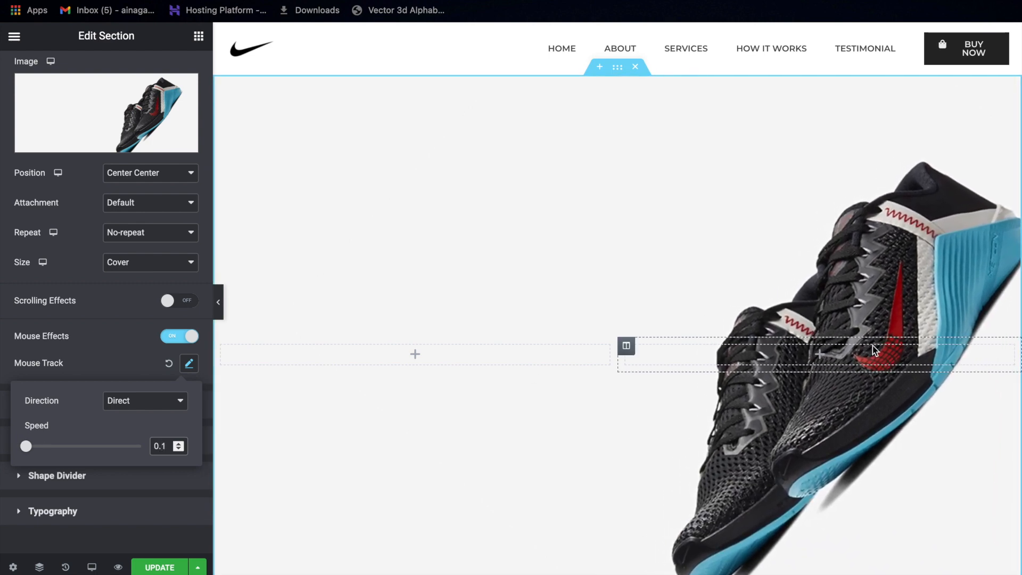
click(184, 369)
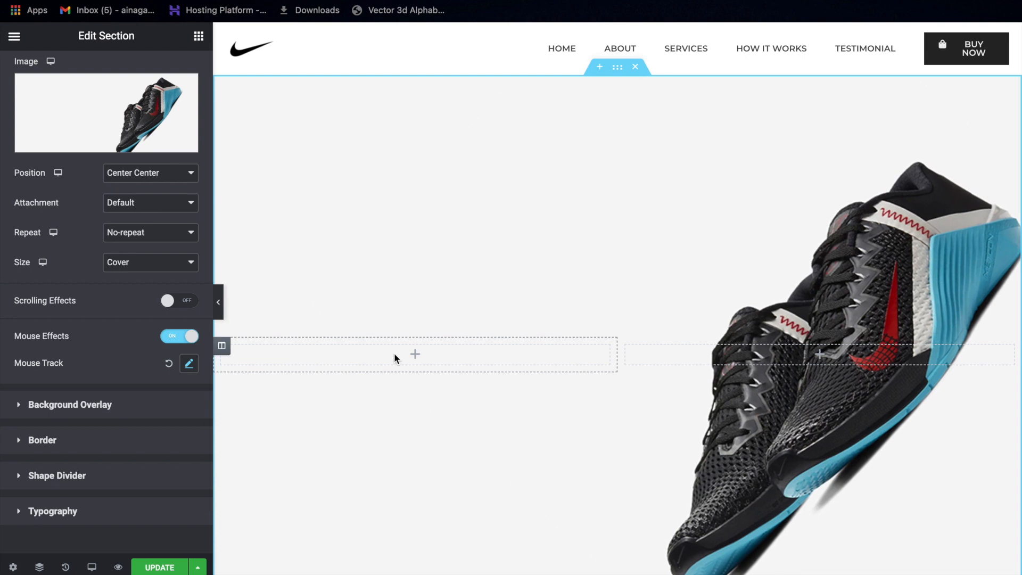
Set the width of the section's left column to 59%
scroll(394, 353, down, 2)
scroll(393, 353, up, 2)
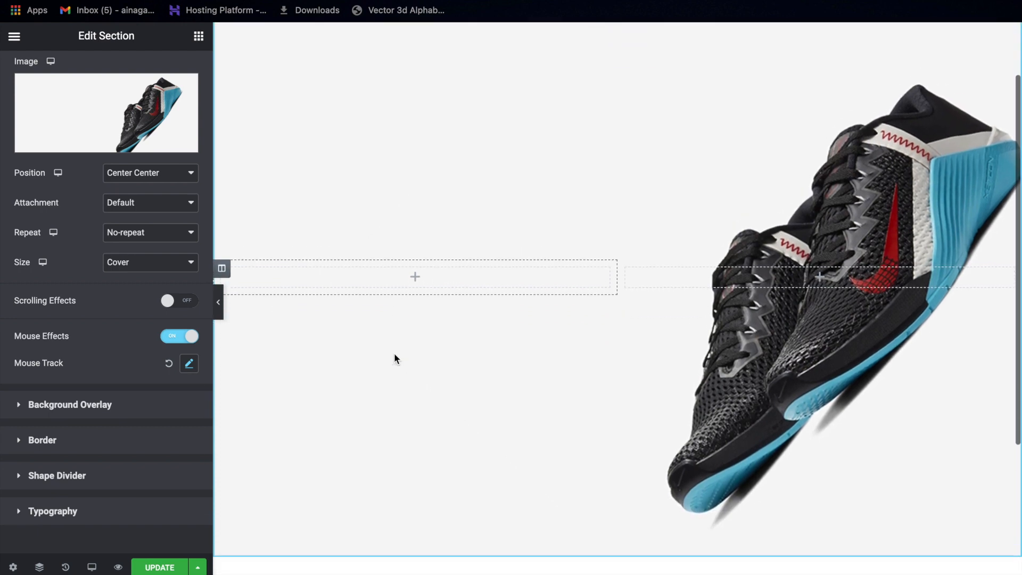
click(222, 326)
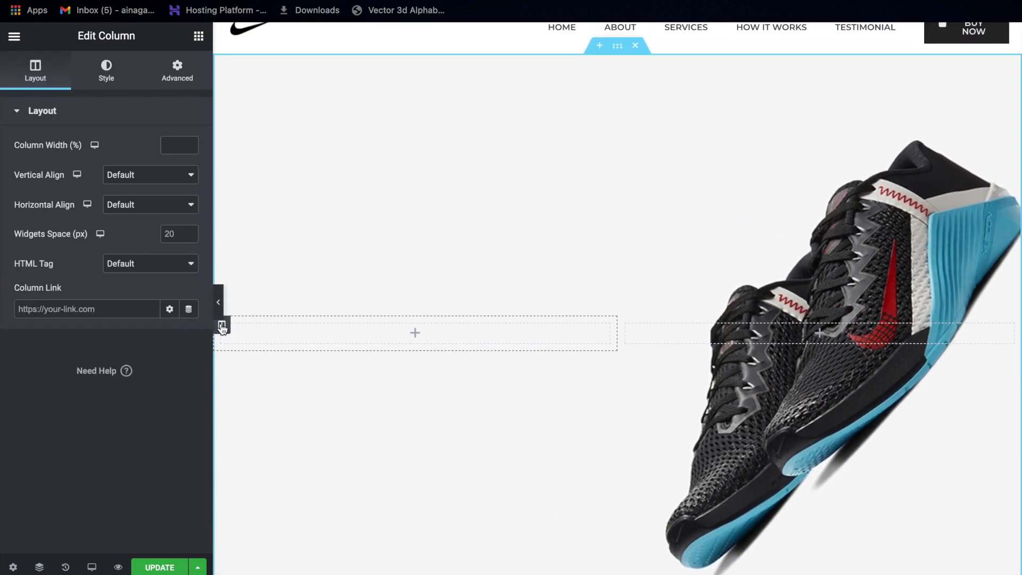
click(177, 142)
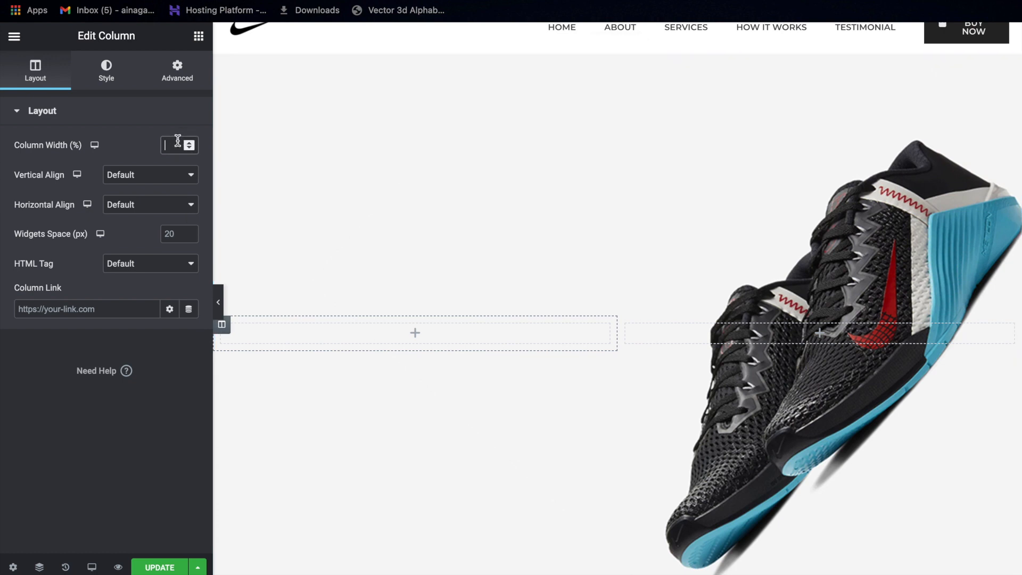
text(59)
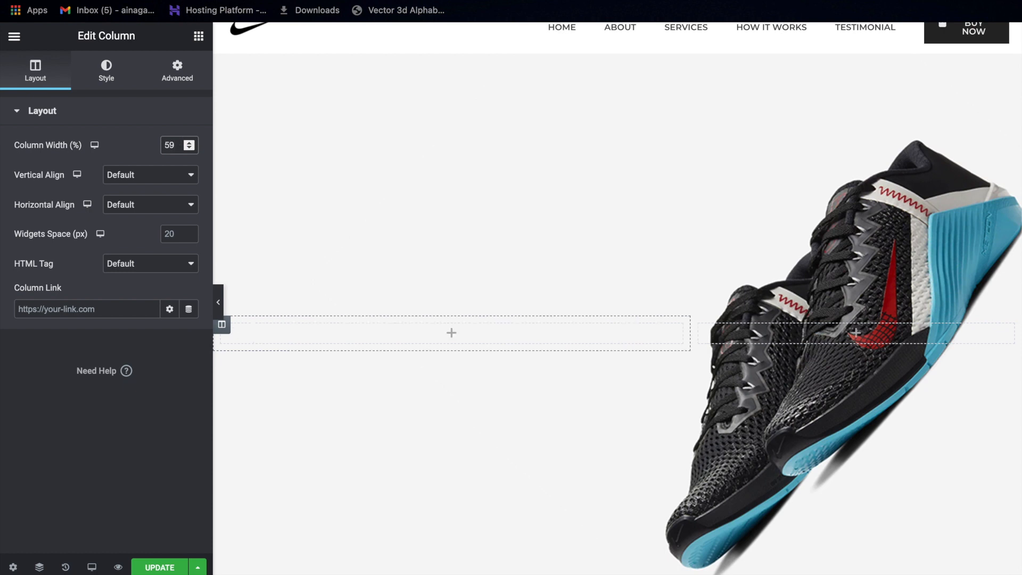
scroll(308, 293, down, 1)
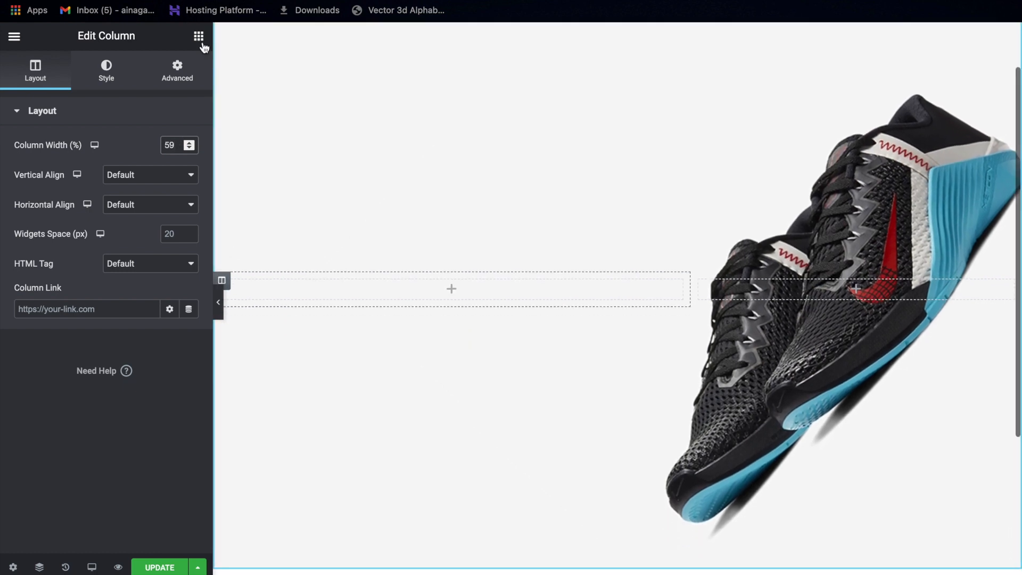
Add a Heading widget to the wider column and set its title to "Nike"
click(198, 36)
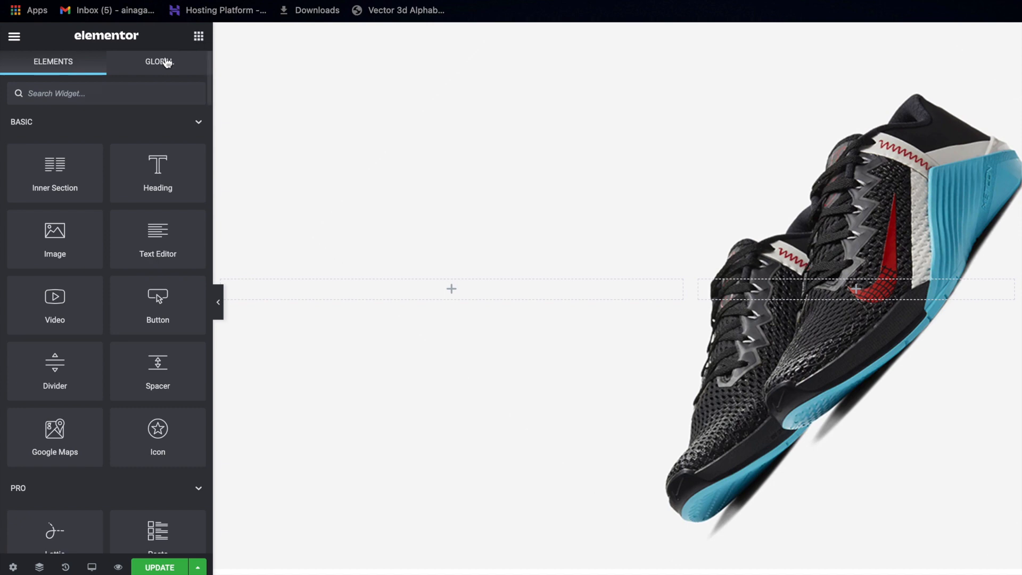
drag(159, 180, 321, 292)
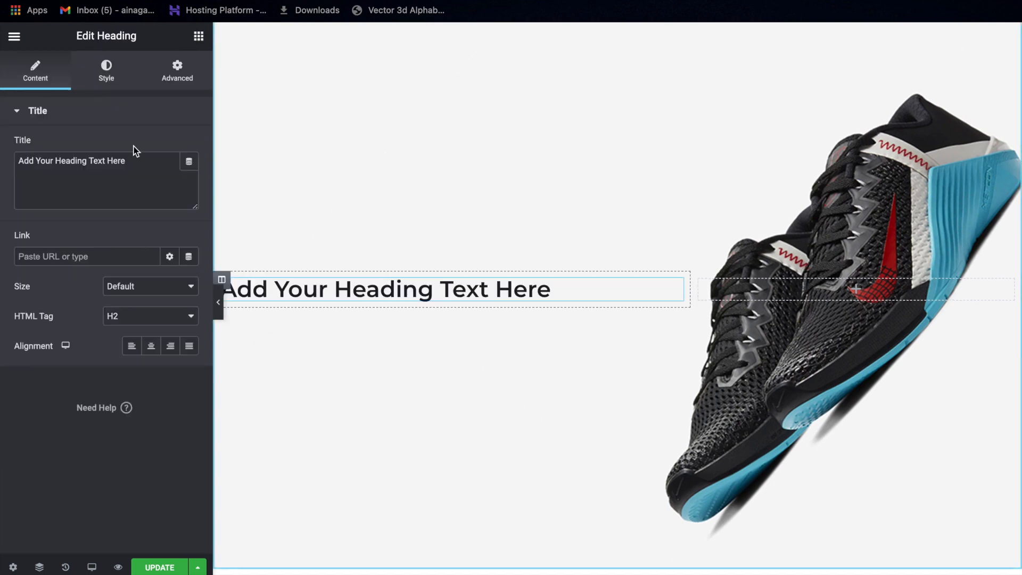
click(135, 161)
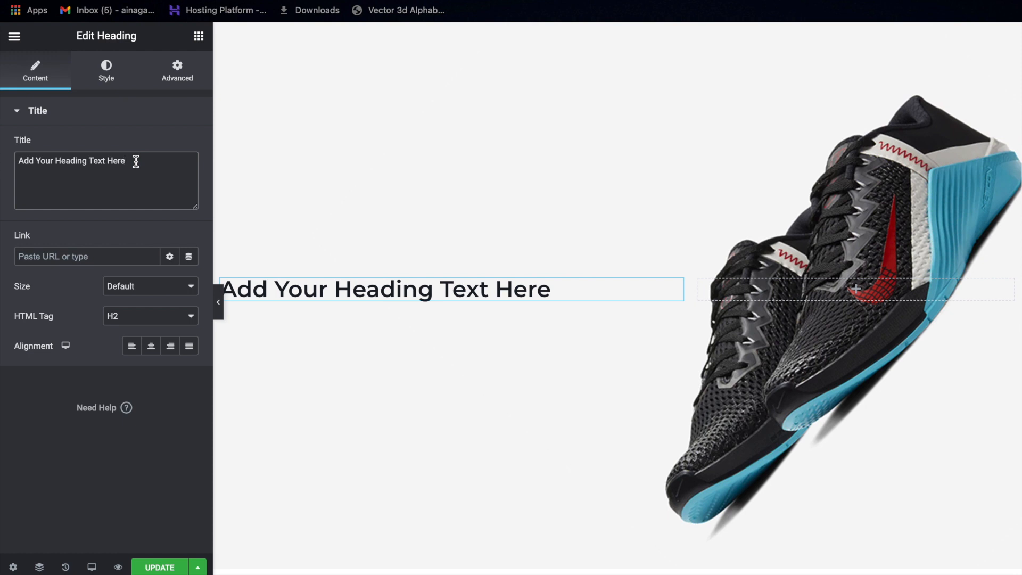
triple_click(136, 161)
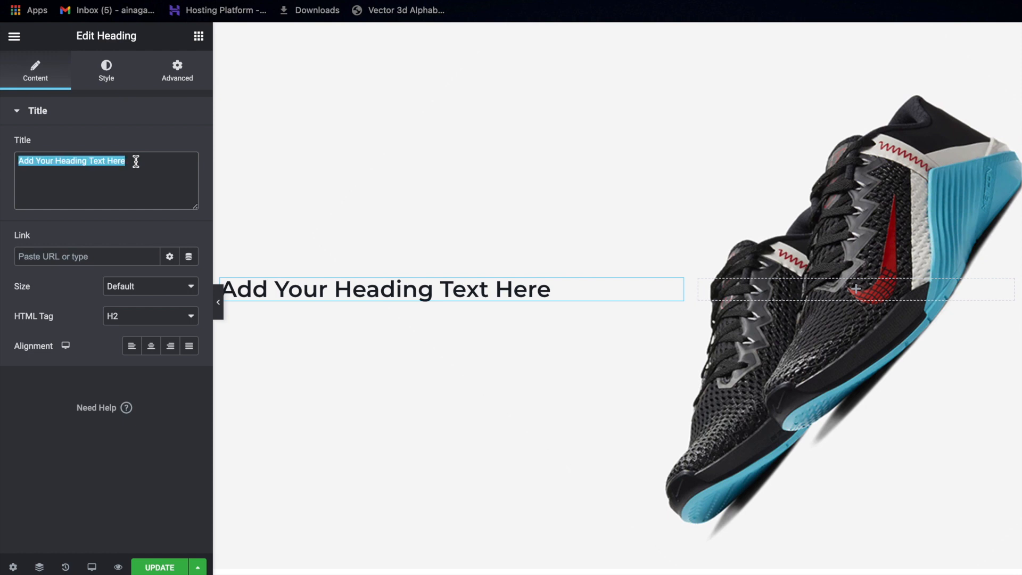
text(Nike)
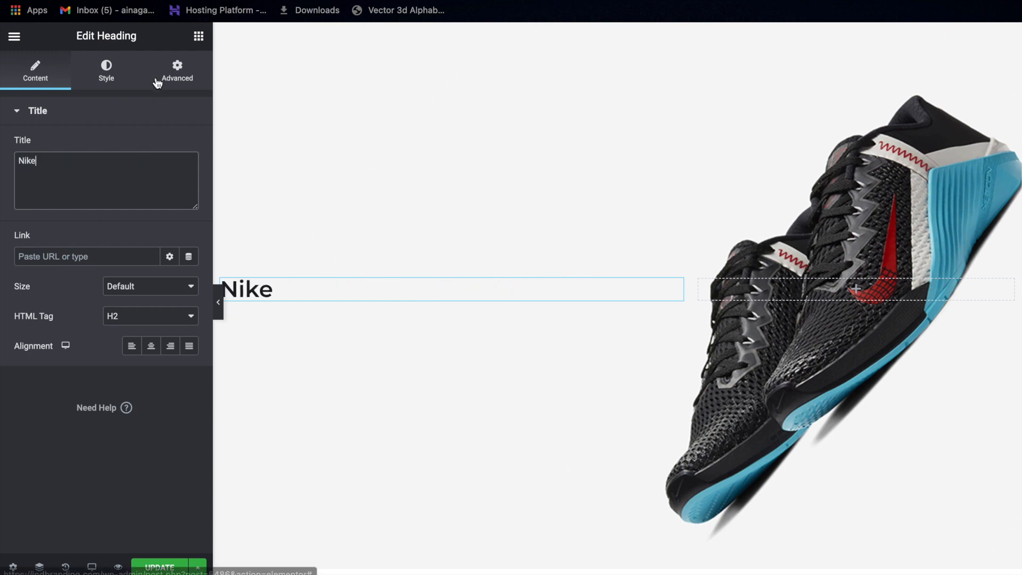
Set the Nike heading's text color to 860309
click(107, 73)
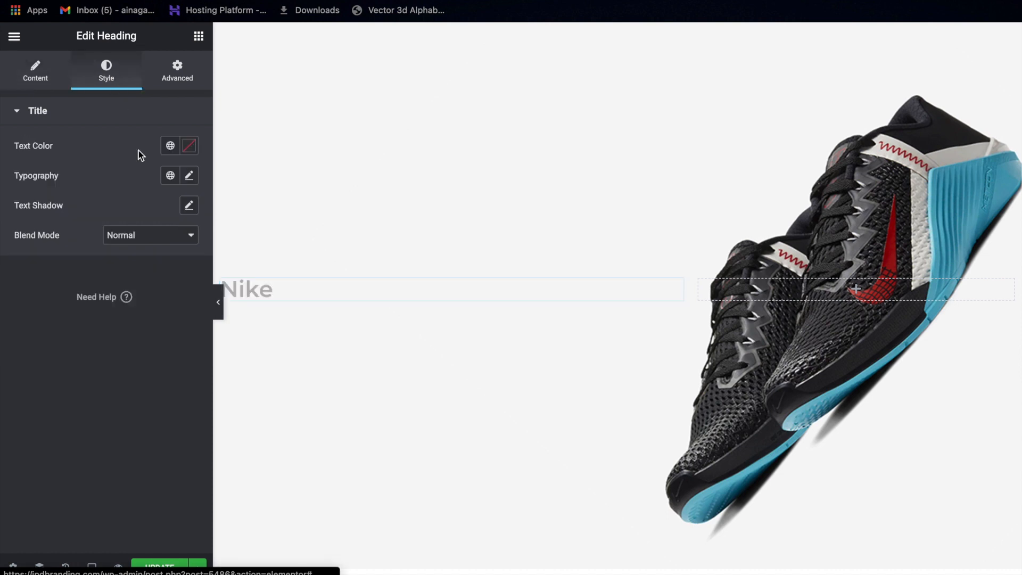
click(189, 147)
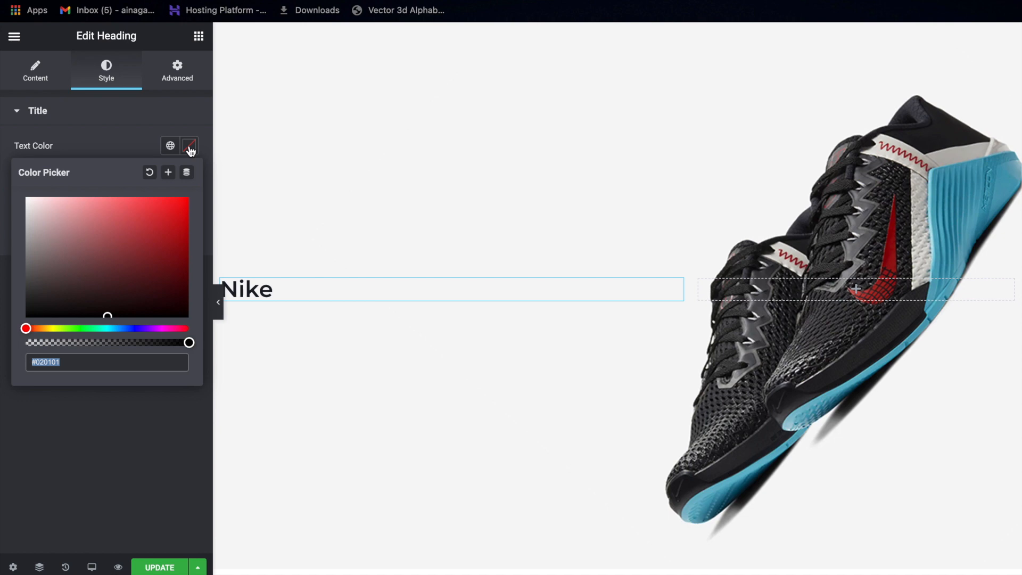
text(860309)
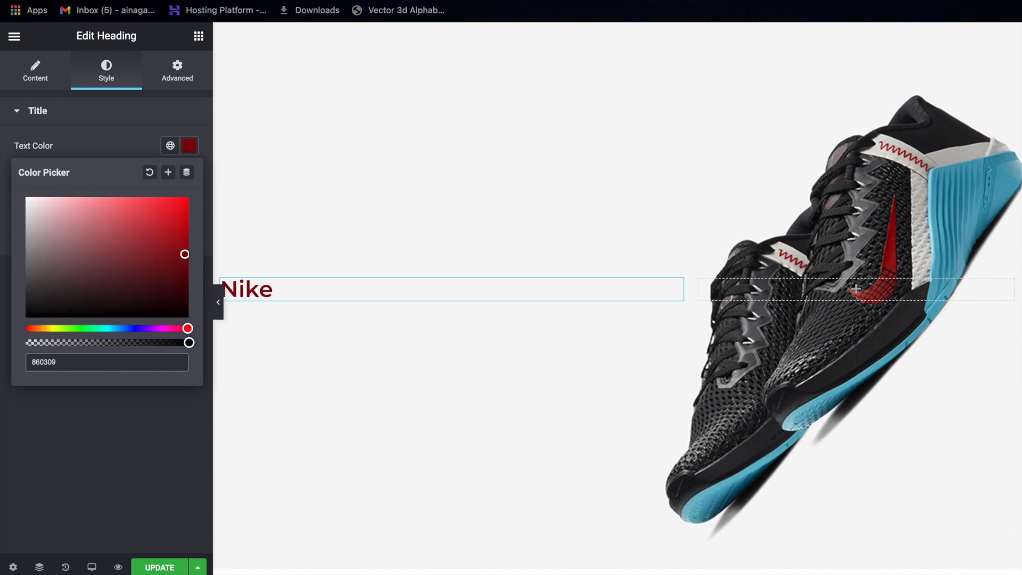
click(194, 147)
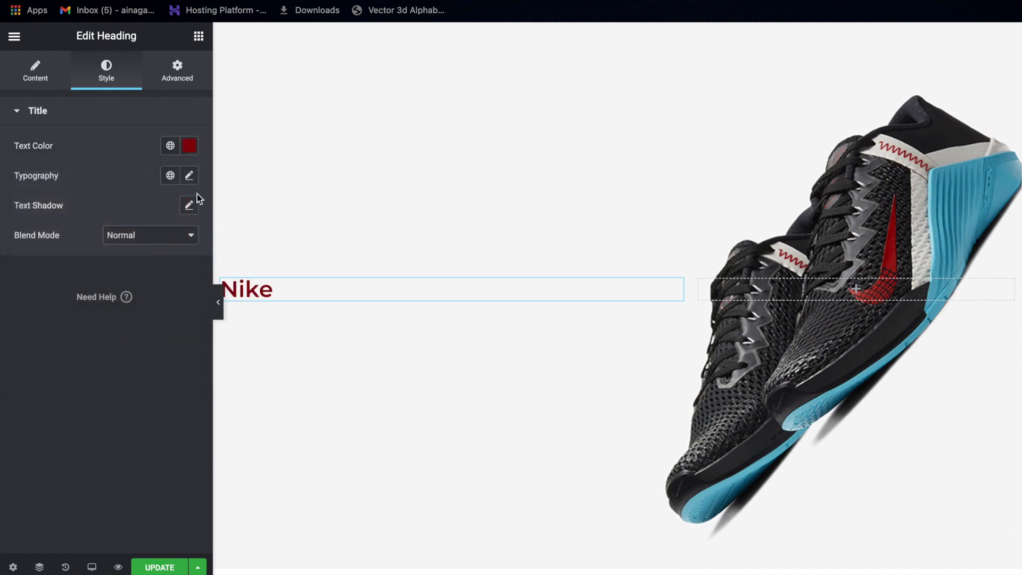
Set the Nike heading's font family to Montserrat and its size to 70 px
click(190, 176)
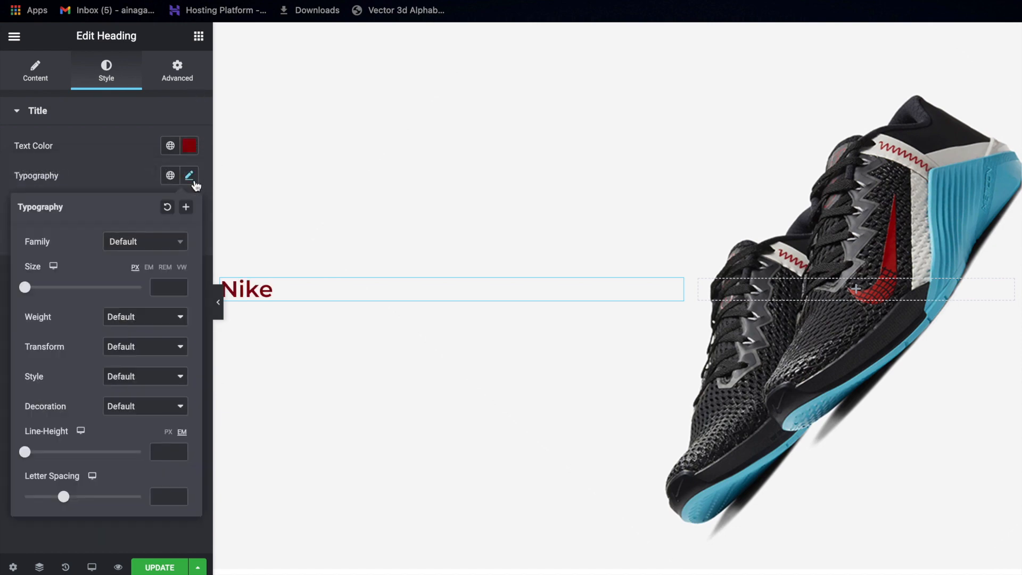
click(148, 242)
text(montse)
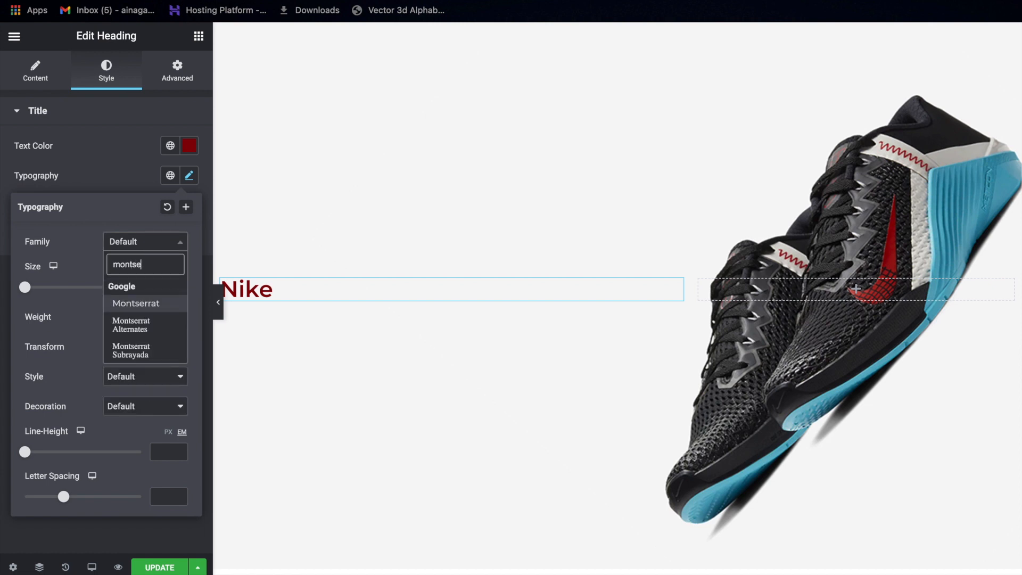
key(Return)
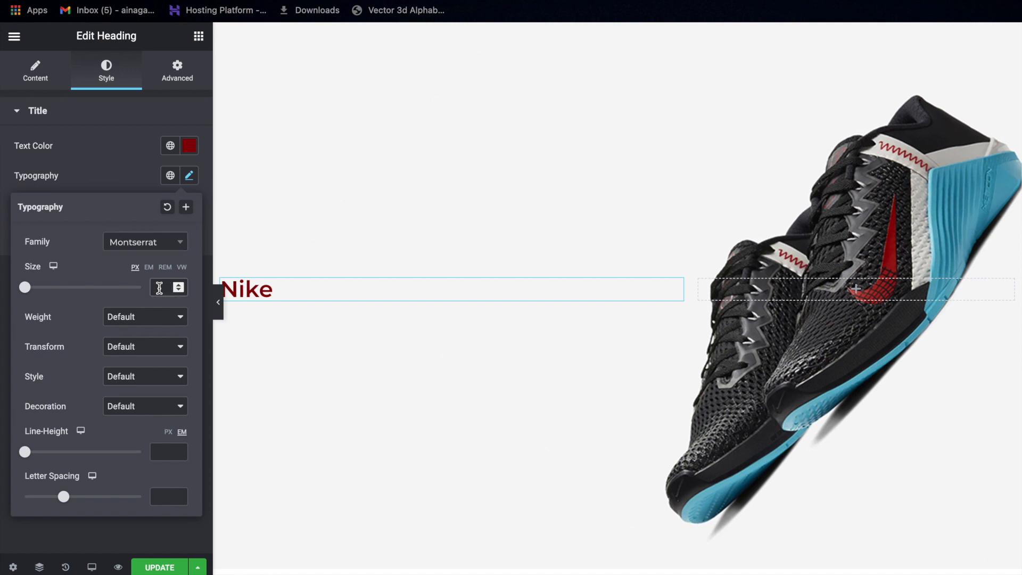
text(70)
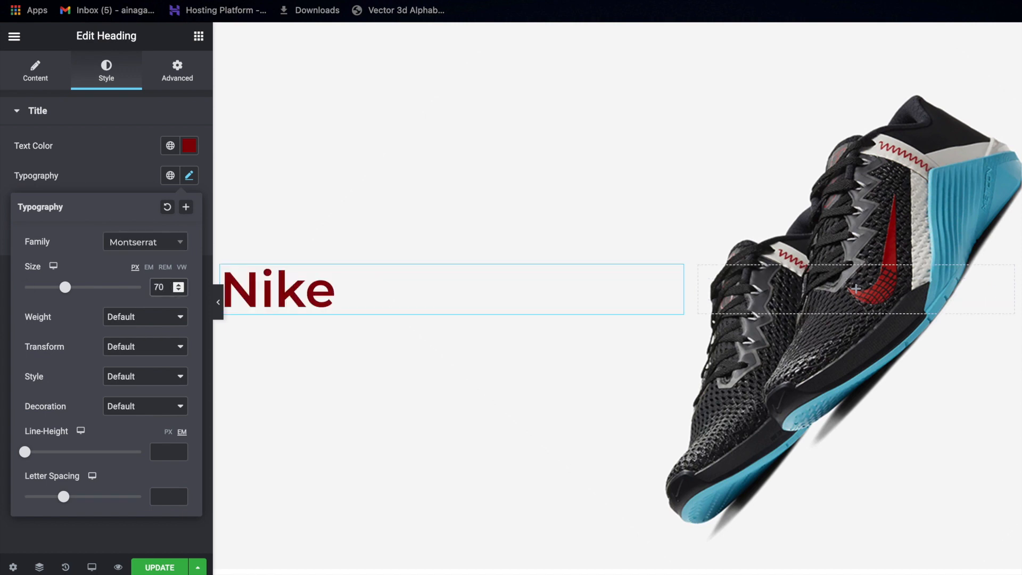
Give the Nike heading a font weight of 500 and an Uppercase transform
click(158, 318)
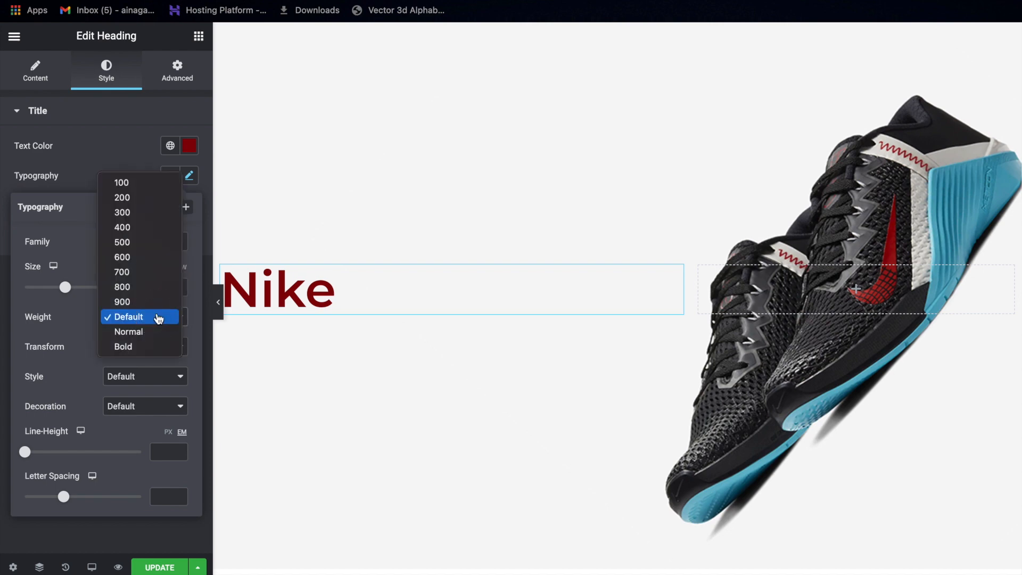
click(134, 246)
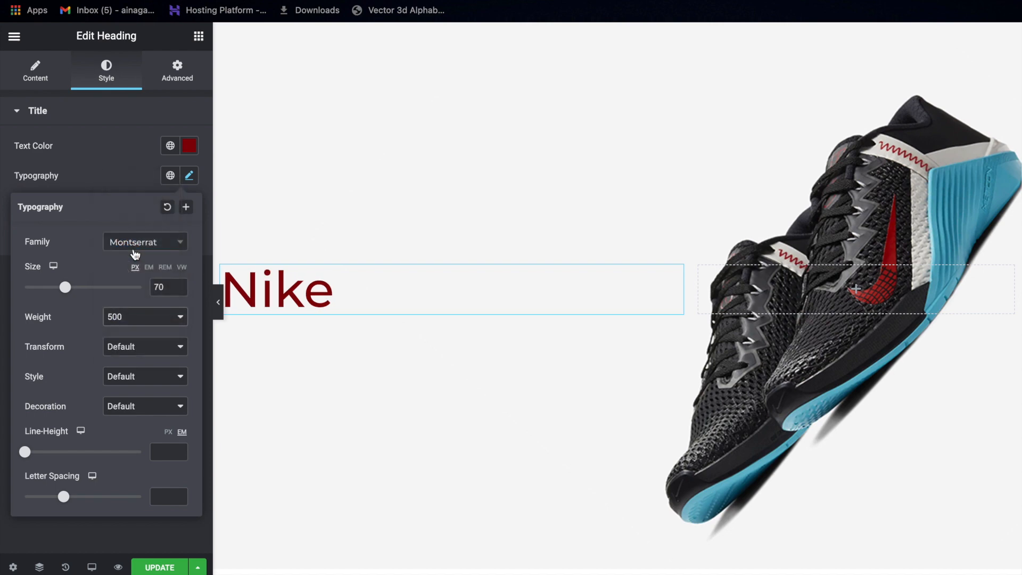
click(145, 350)
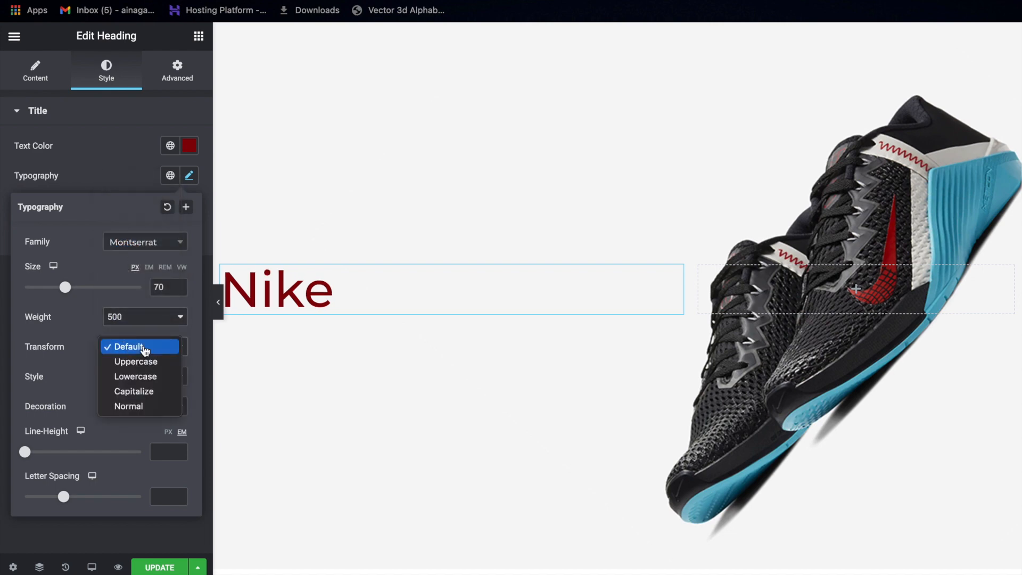
click(143, 362)
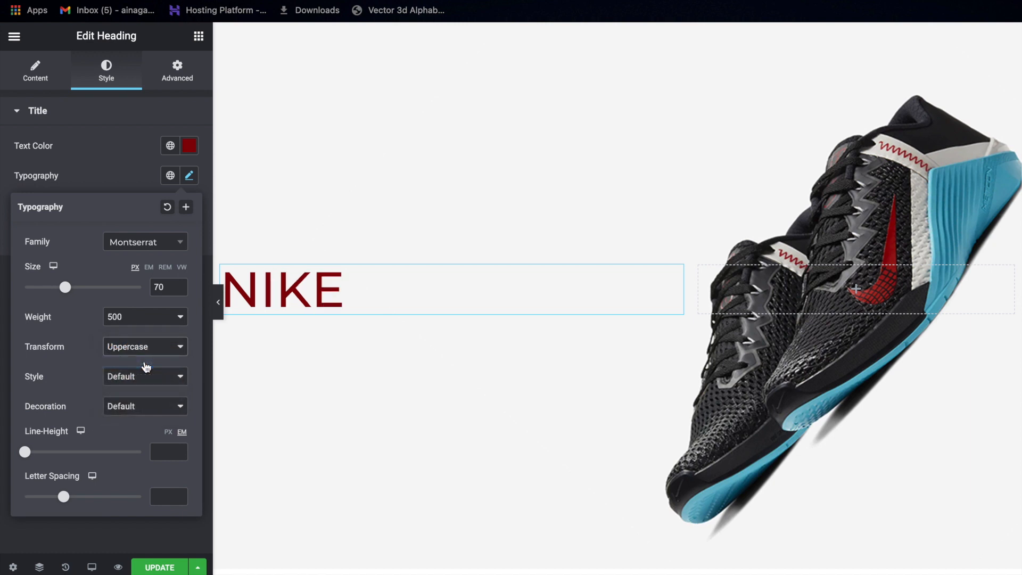
click(188, 178)
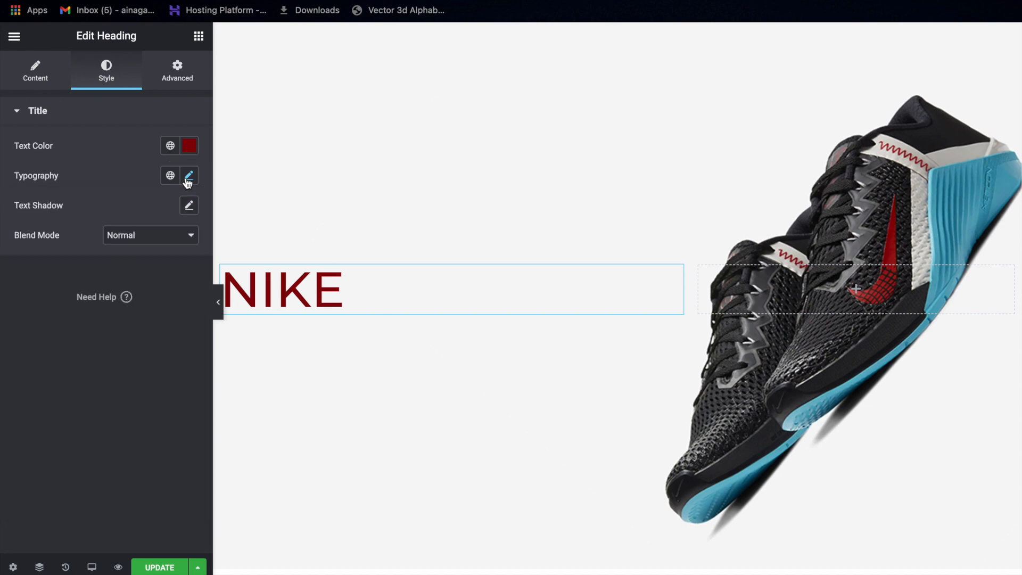
Add a second Heading widget directly below the Nike heading with the title "metcon 6"
click(199, 35)
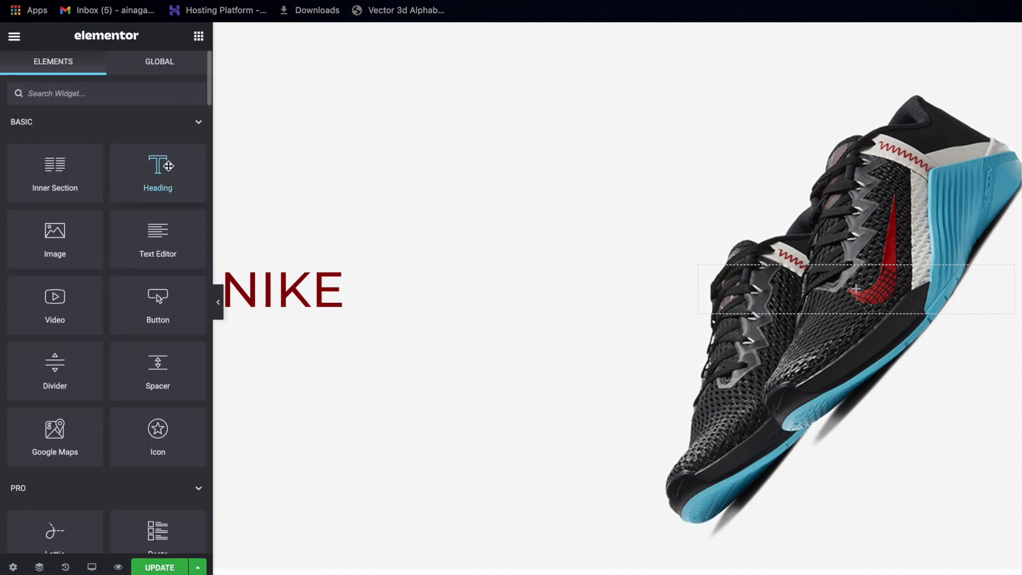
drag(168, 166, 288, 308)
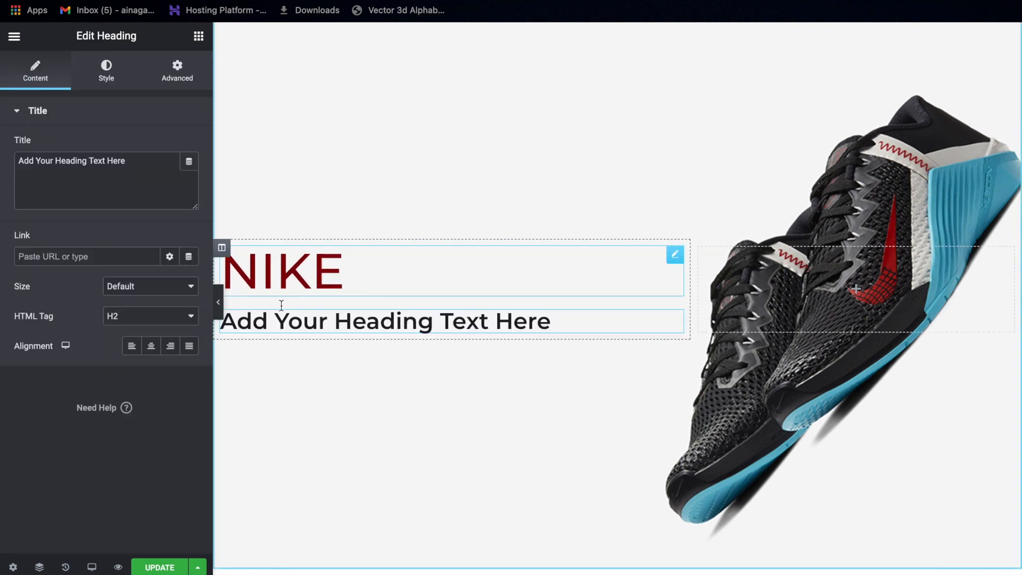
click(112, 195)
key(ctrl+a)
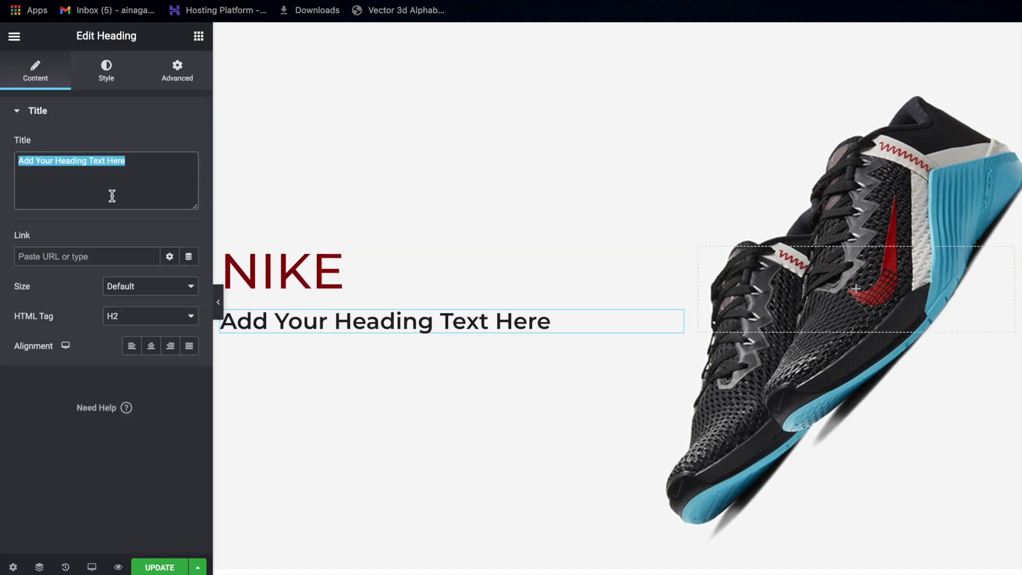
text(metc)
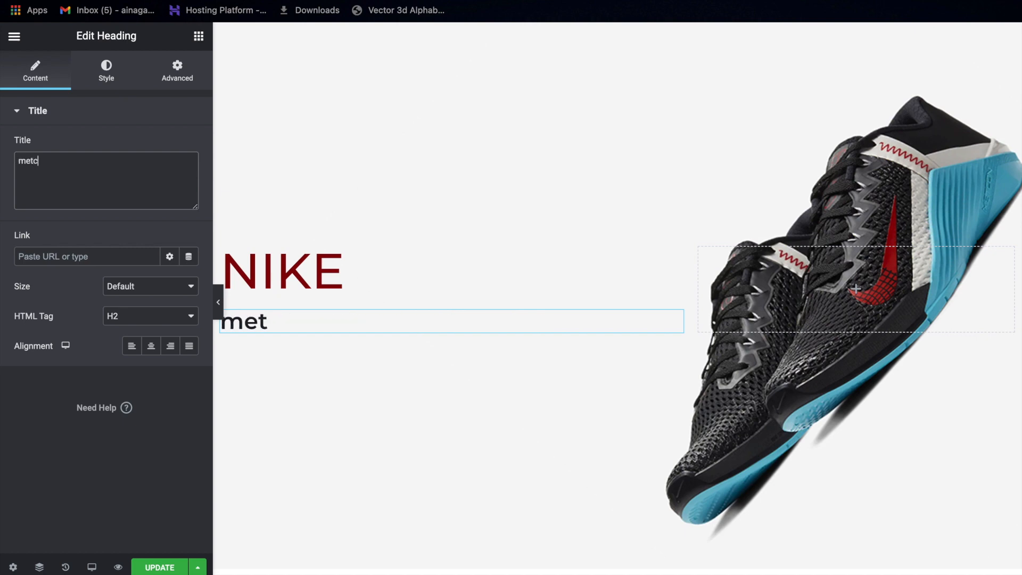
text(on 6)
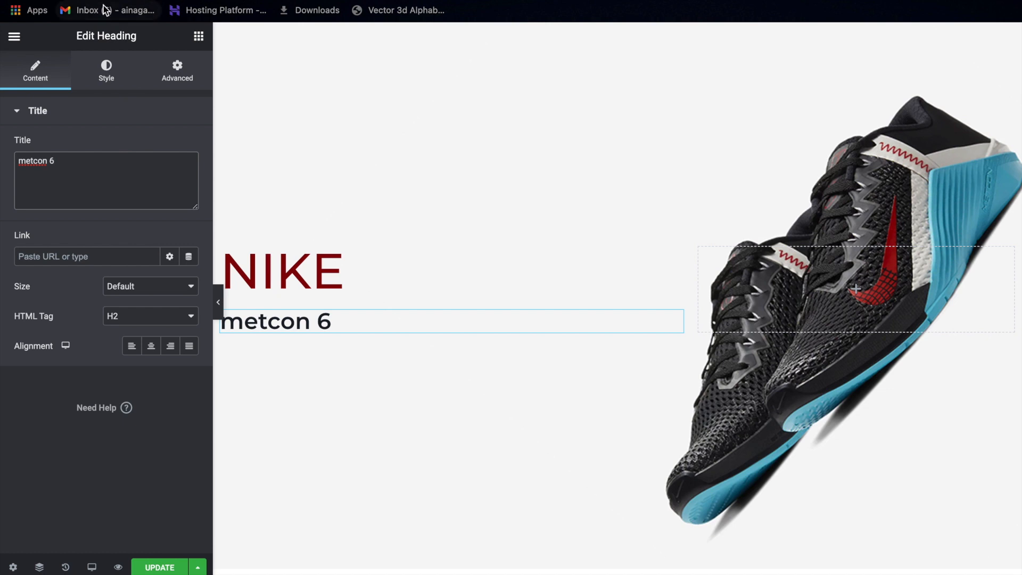
Set the metcon 6 heading's text color to 054858
click(113, 75)
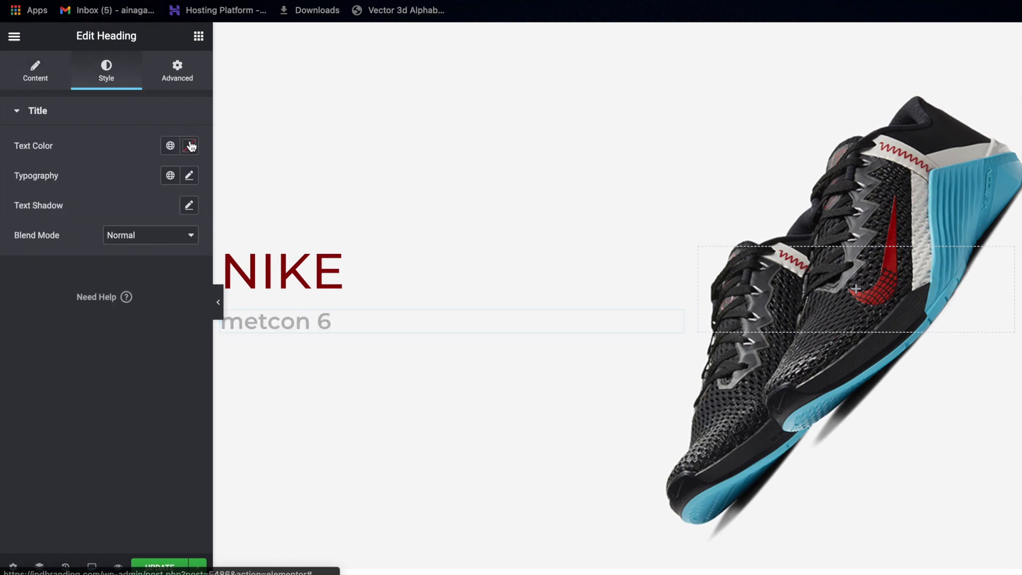
click(193, 153)
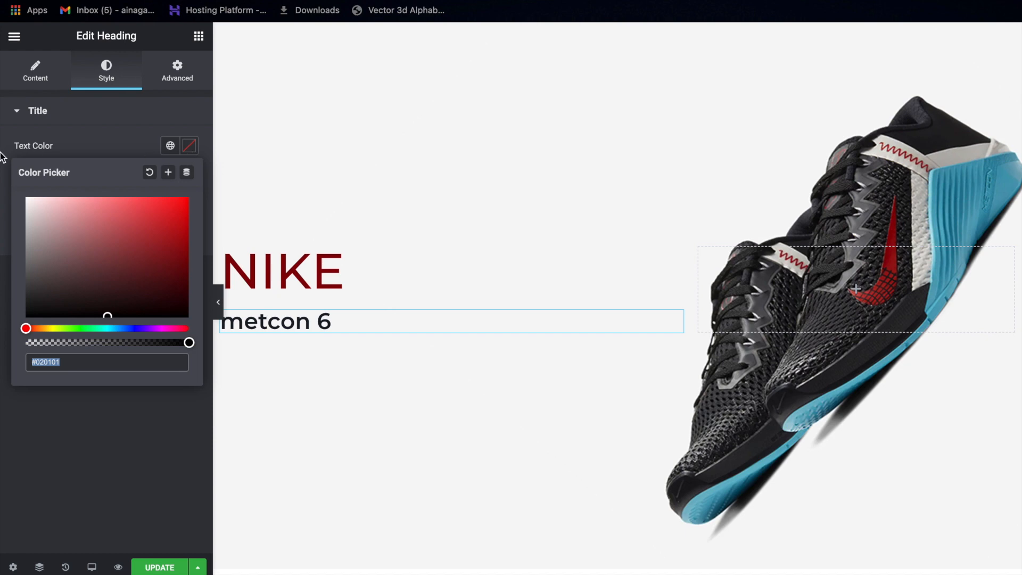
text(054858)
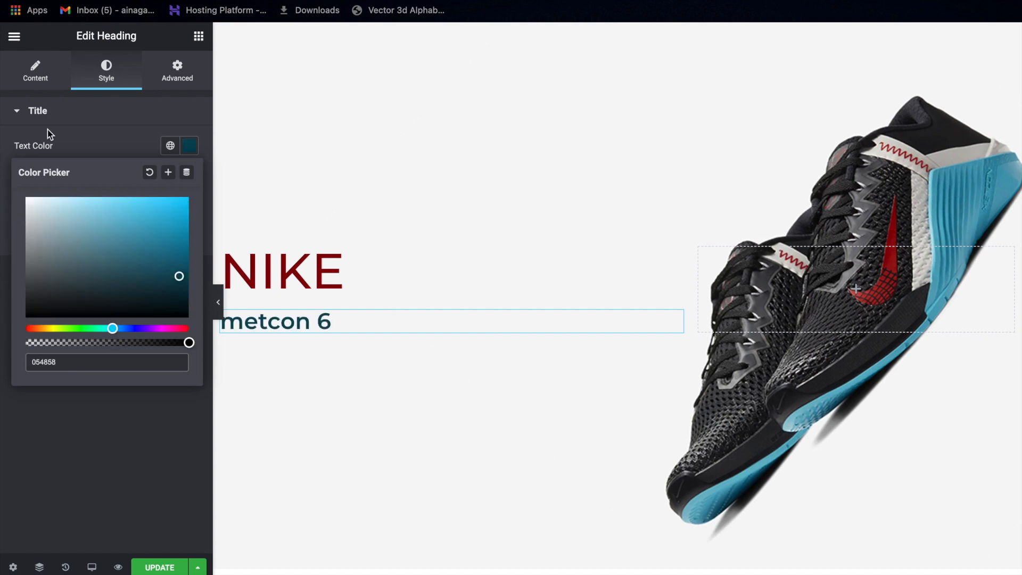
click(189, 145)
Set the metcon 6 heading's font family to Montserrat and its size to 112 px
click(189, 175)
click(149, 246)
text(monto)
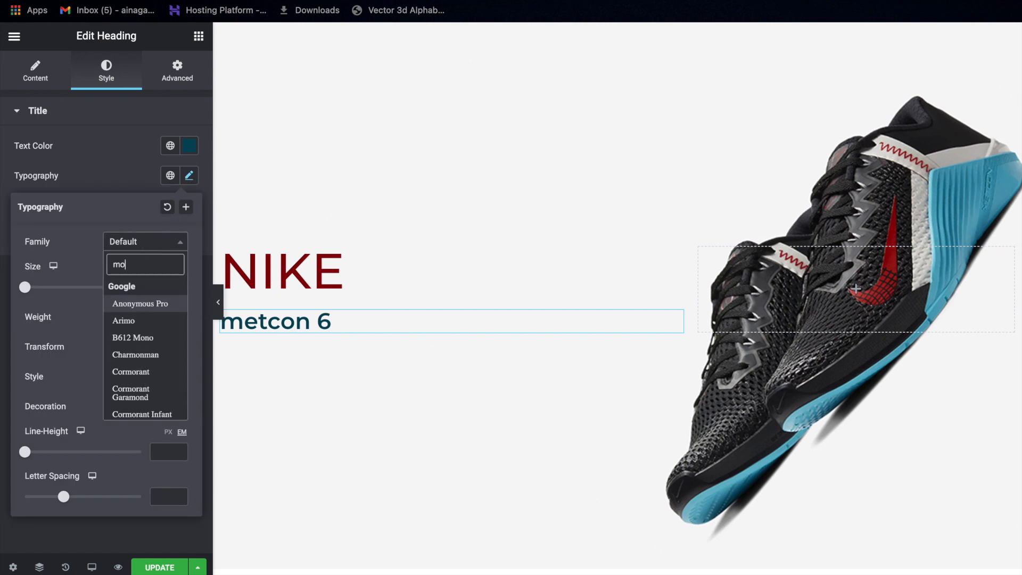
key(BackSpace)
key(BackSpace)
key(BackSpace)
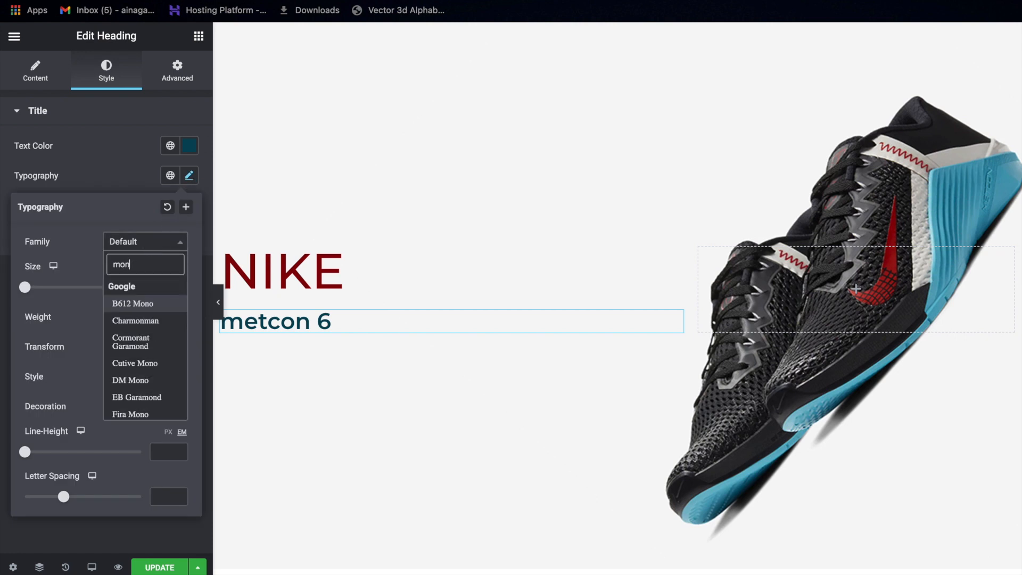
text(tse)
key(Return)
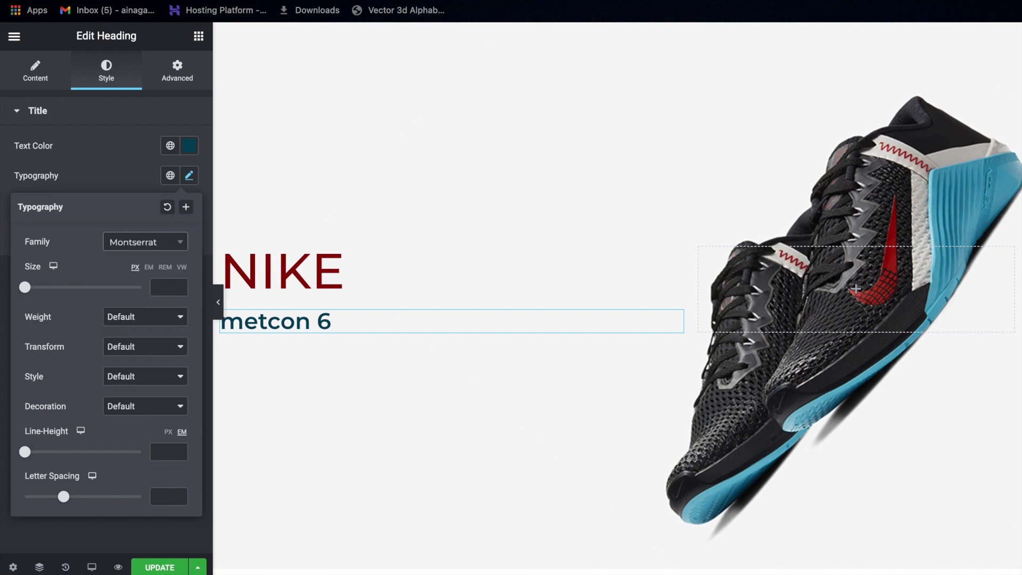
click(159, 287)
text(1)
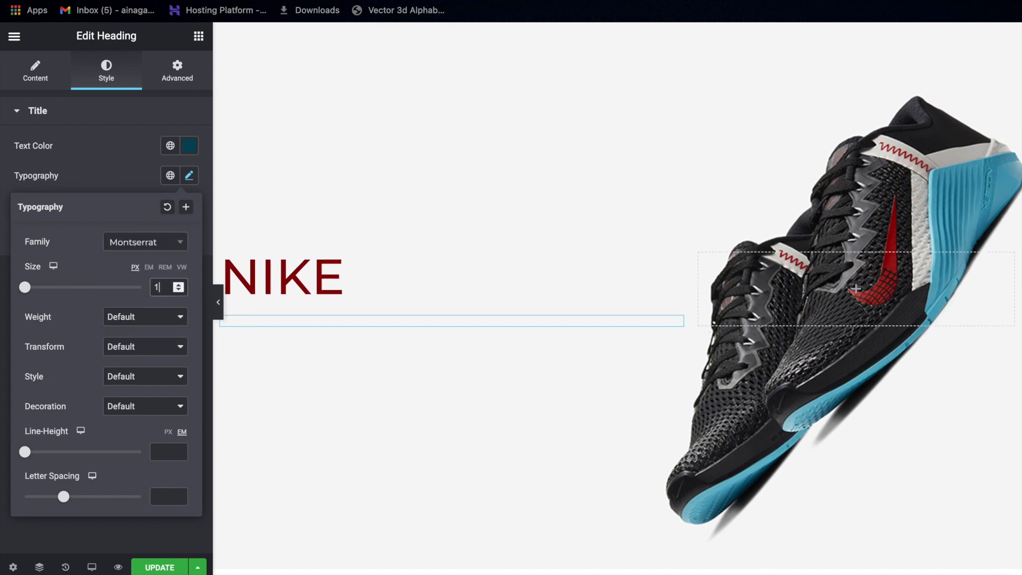
text(12)
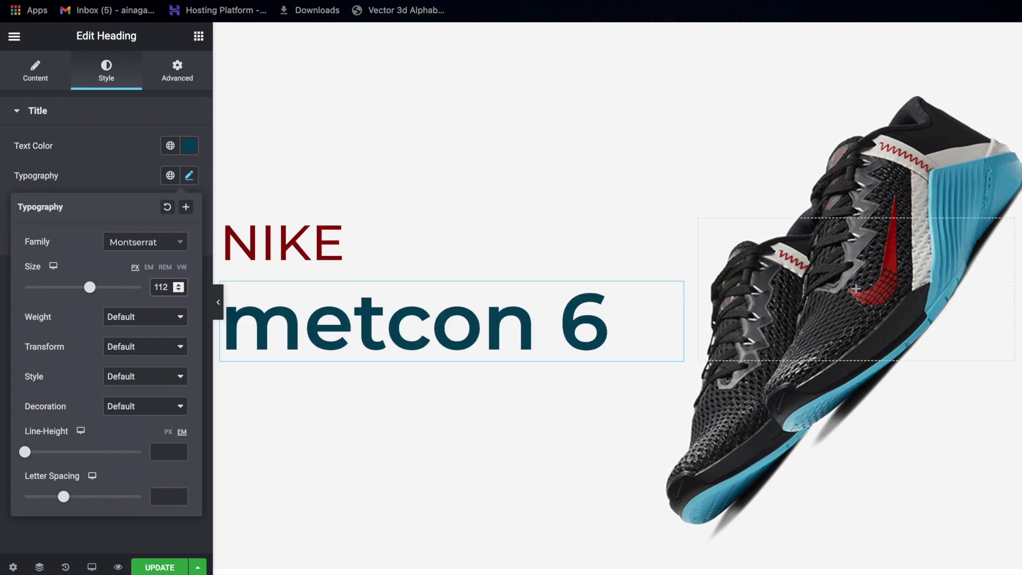
Give the metcon 6 heading a font weight of 800 and an Uppercase transform, and return to the widget list
click(155, 320)
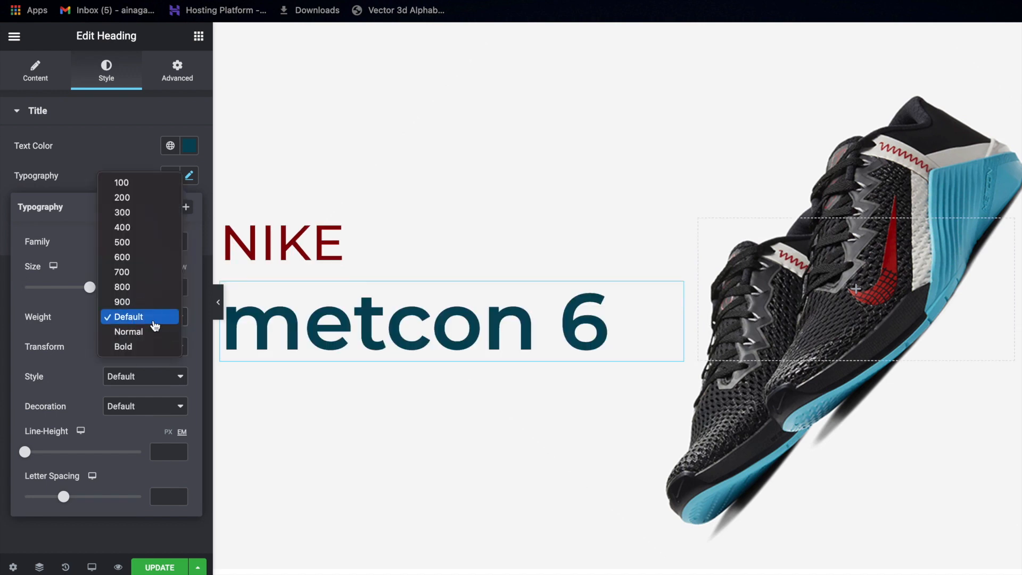
click(137, 286)
click(138, 347)
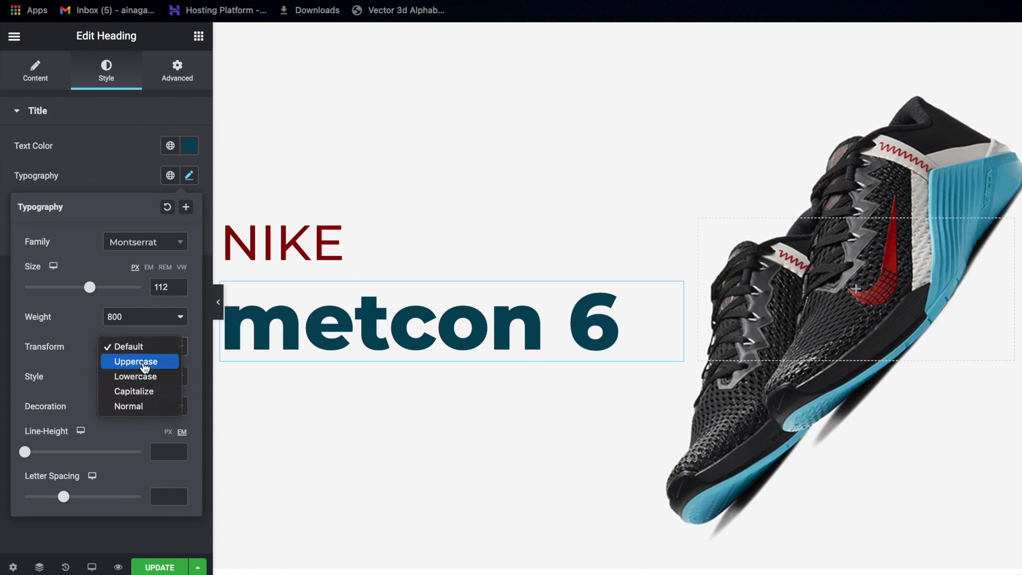
click(144, 368)
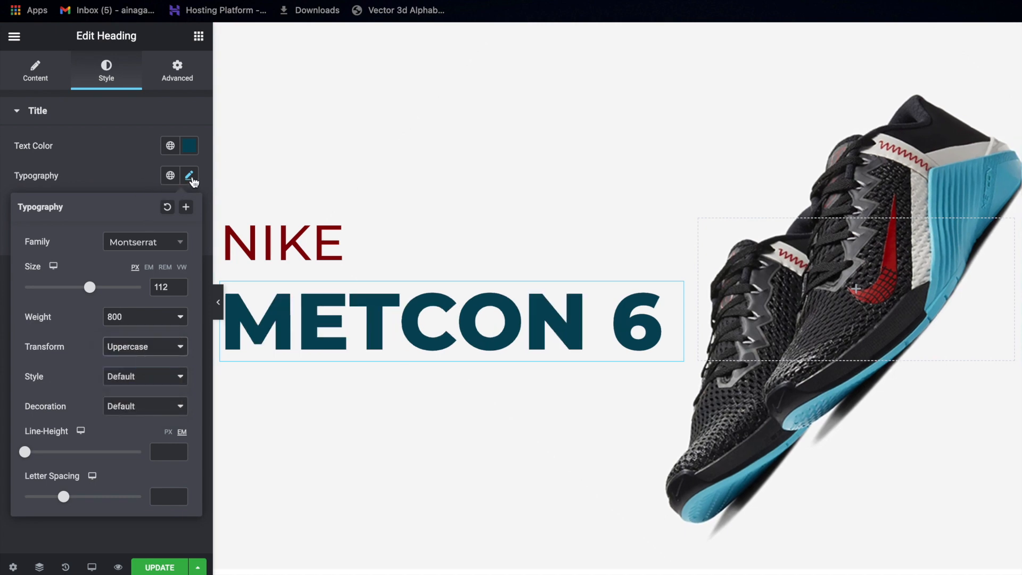
click(189, 176)
click(198, 36)
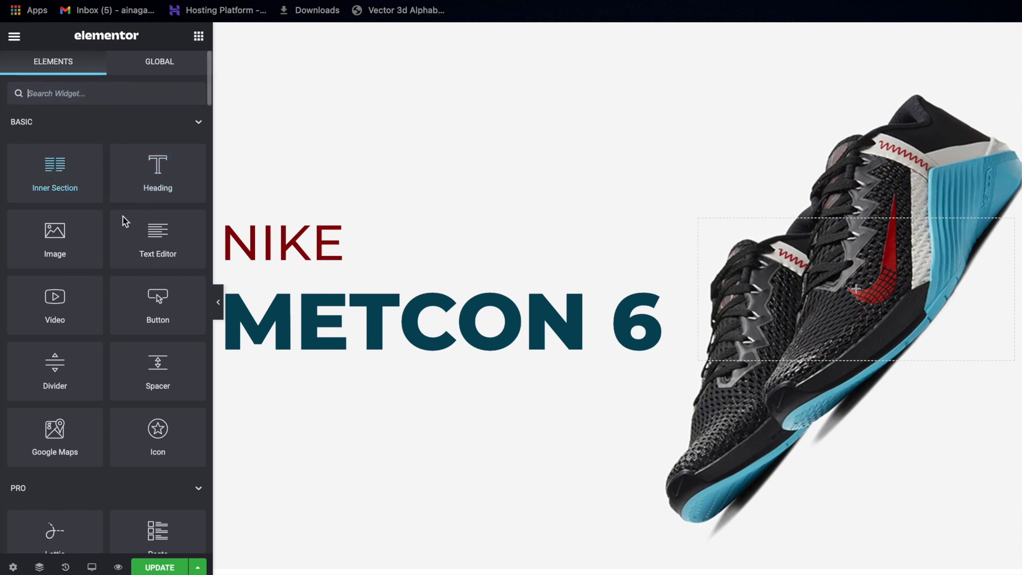
Add a Text Editor below METCON 6 reading "The Most Breathable Version Yet, The Nike Metcon 6 Helps Keep Your Foot Cool When You’re Going Full Steam."
drag(159, 236, 291, 348)
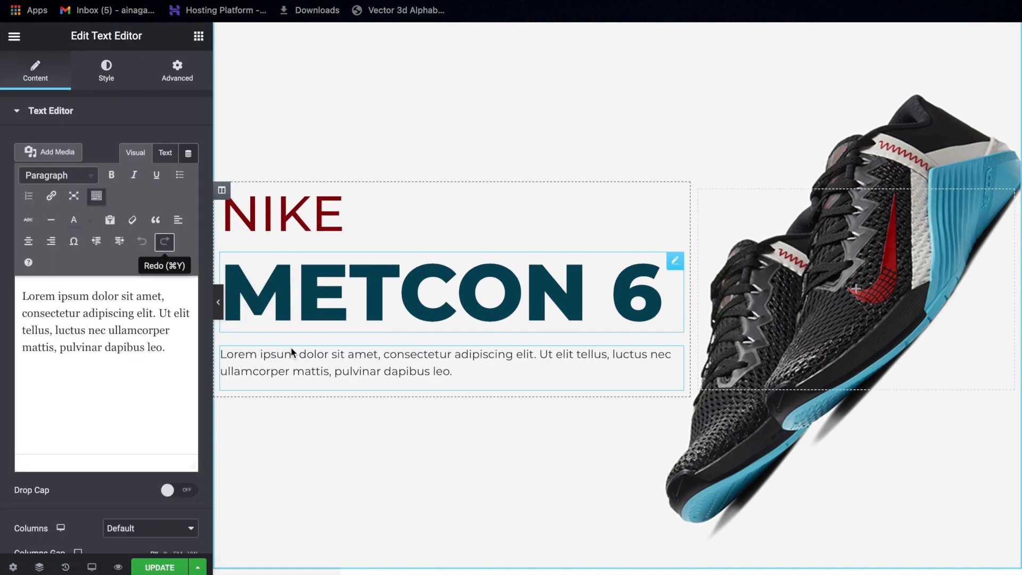
click(122, 354)
key(ctrl+a)
text(The Most Breathable Version Yet, The Nike Metcon 6 Helps Keep Your Foot Cool When You’re Going Full Steam.)
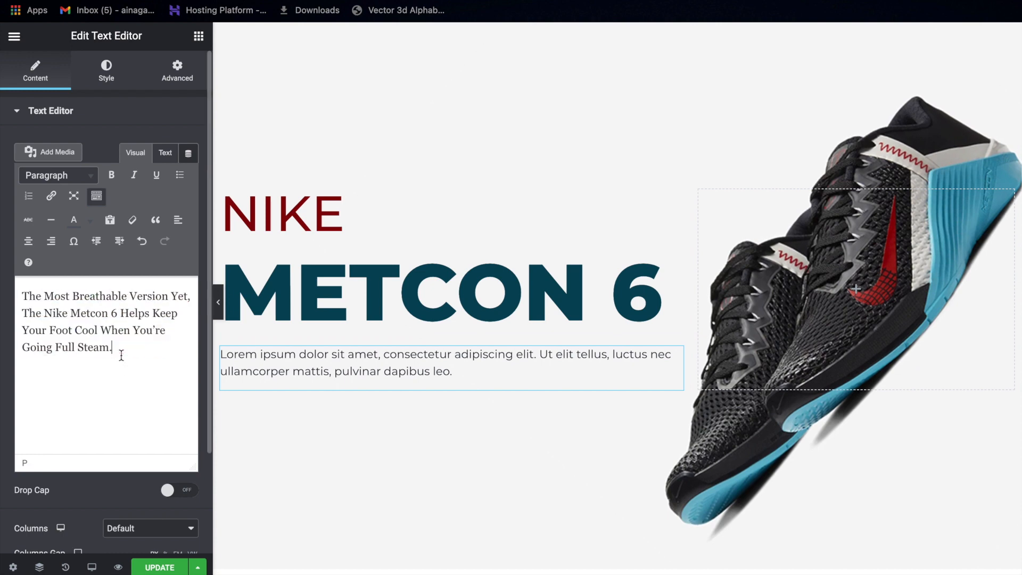
Set the text color of the paragraph below the METCON 6 heading to 282828
click(107, 78)
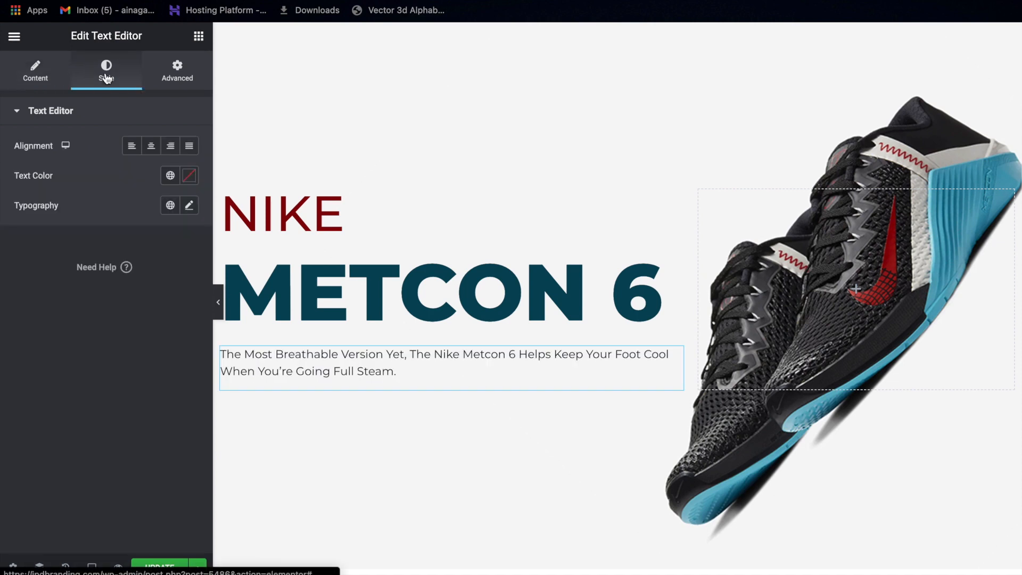
click(190, 176)
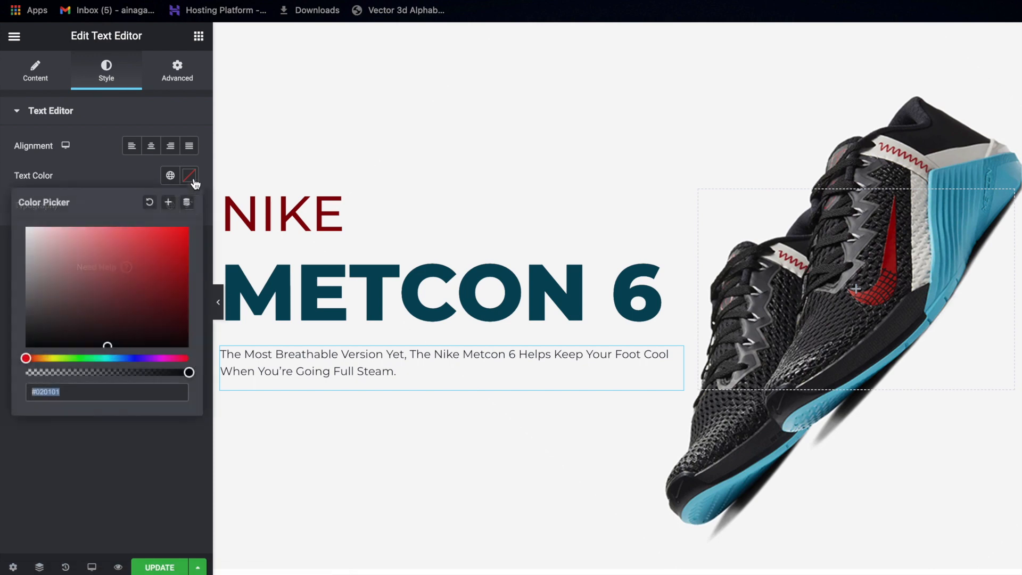
text(2)
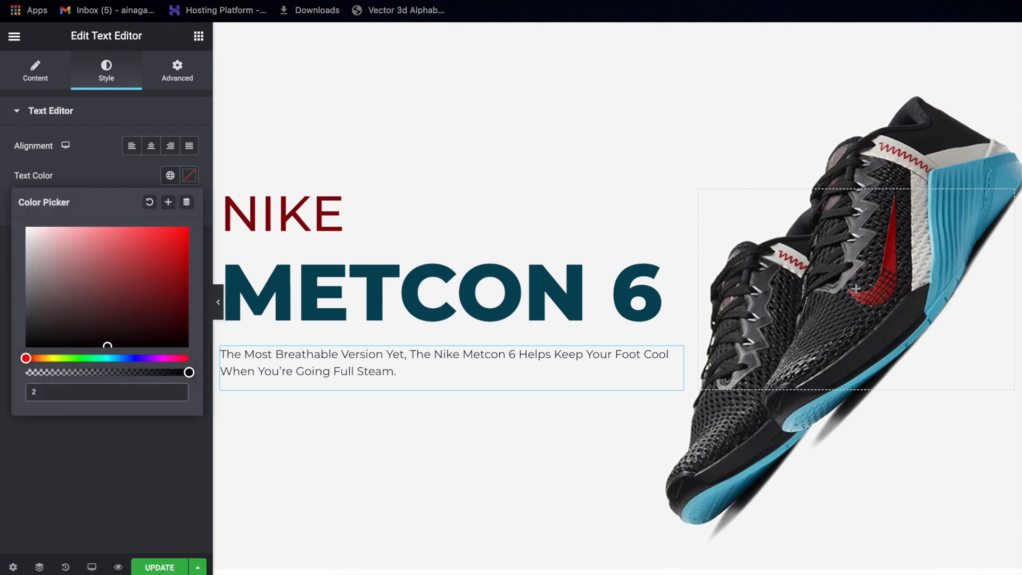
text(82828)
click(194, 175)
Set the paragraph's font family to Montserrat and its size to 18 px
click(190, 206)
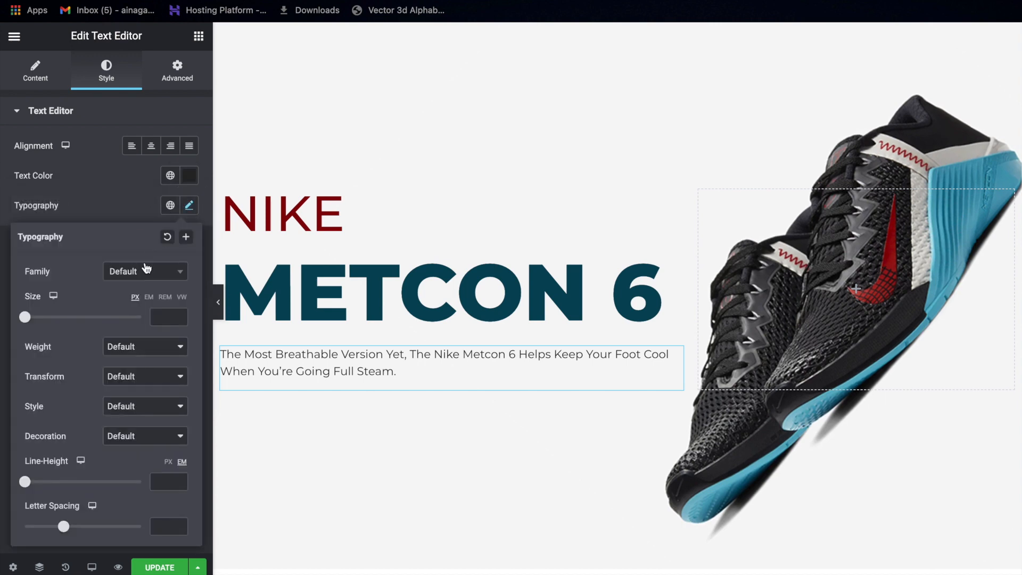
click(142, 275)
text(montd)
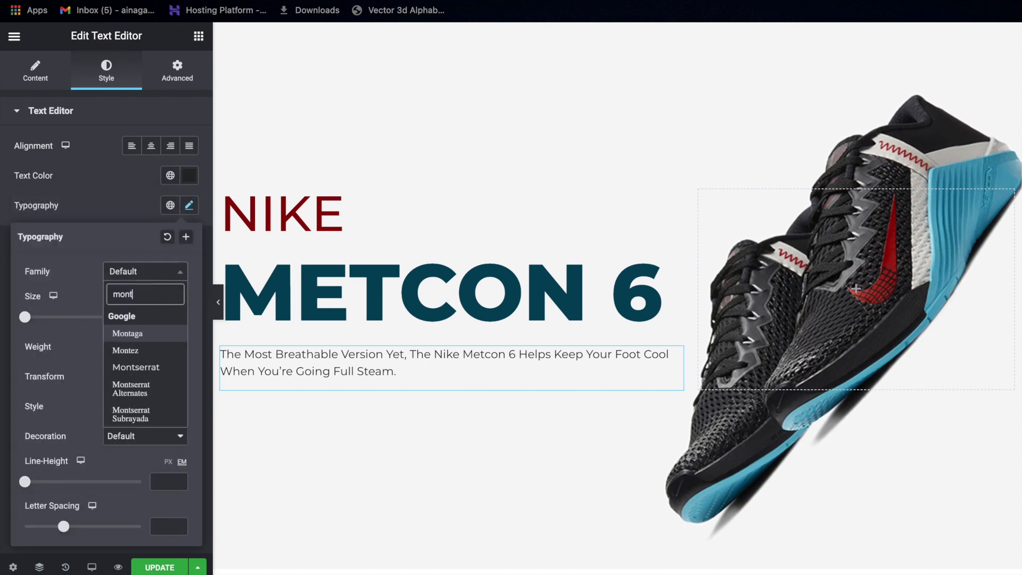
key(BackSpace)
text(se)
key(Return)
click(159, 316)
text(18)
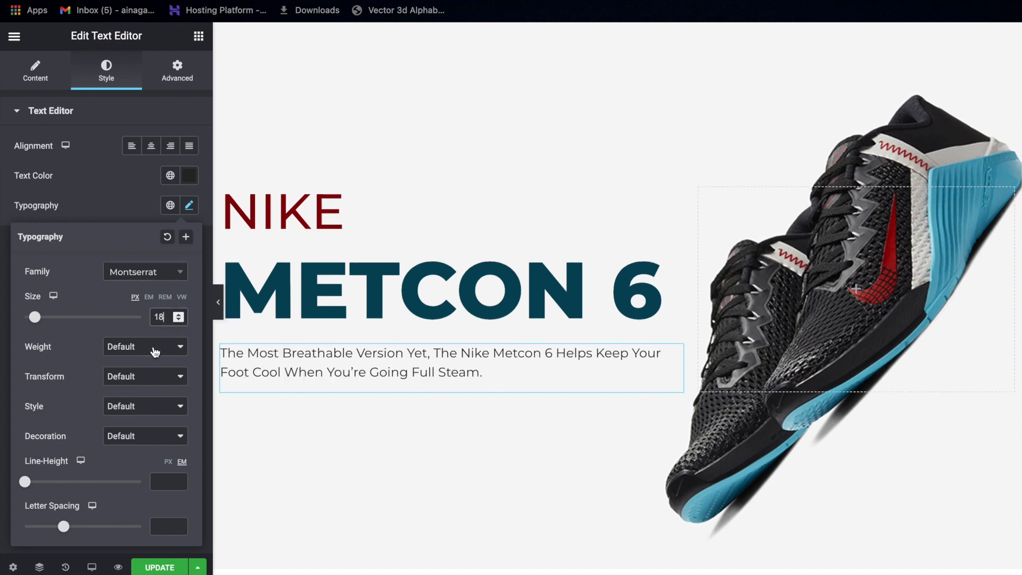
Give the paragraph a font weight of 500 and a Capitalize transform
click(155, 352)
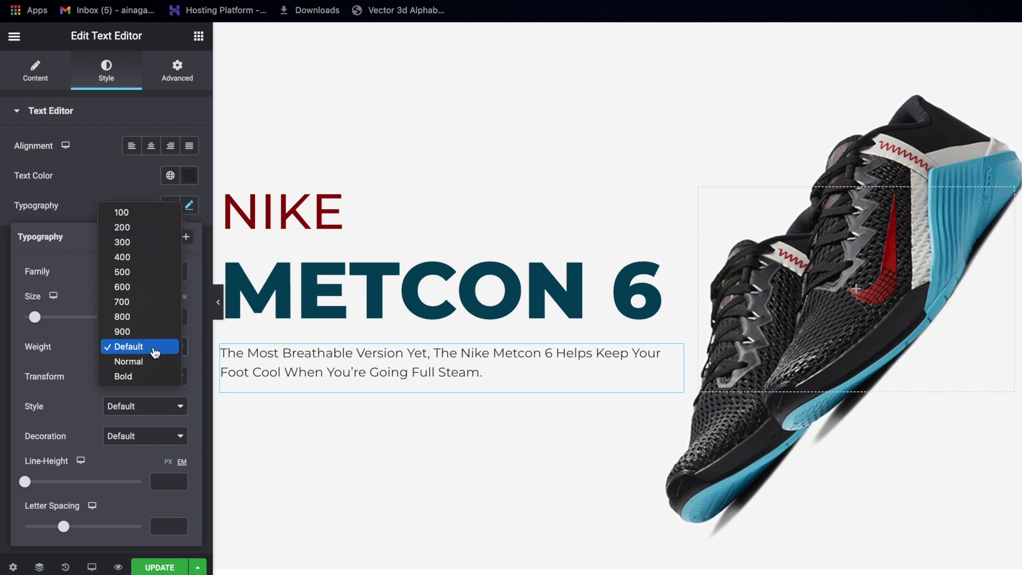
click(130, 273)
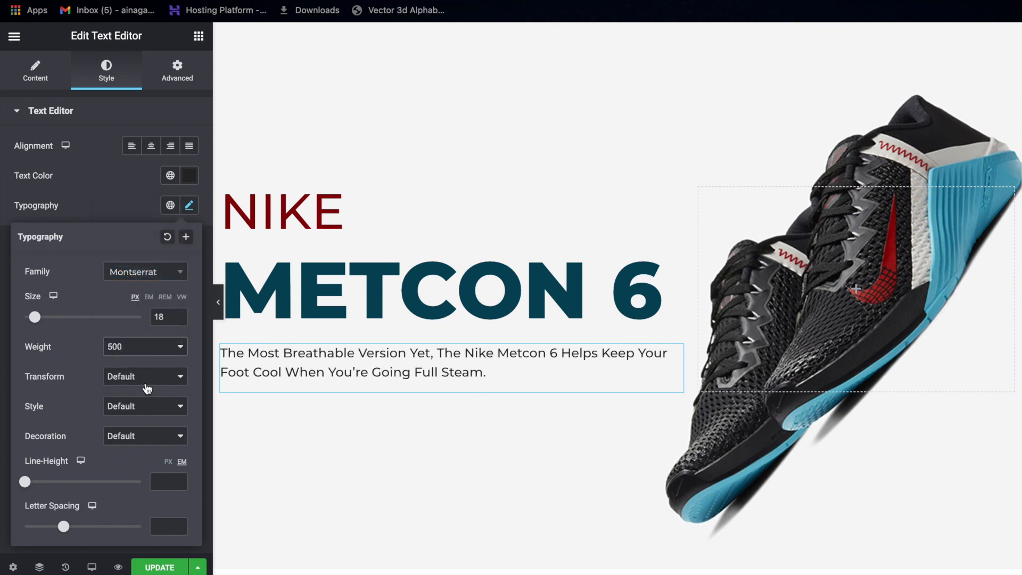
click(144, 377)
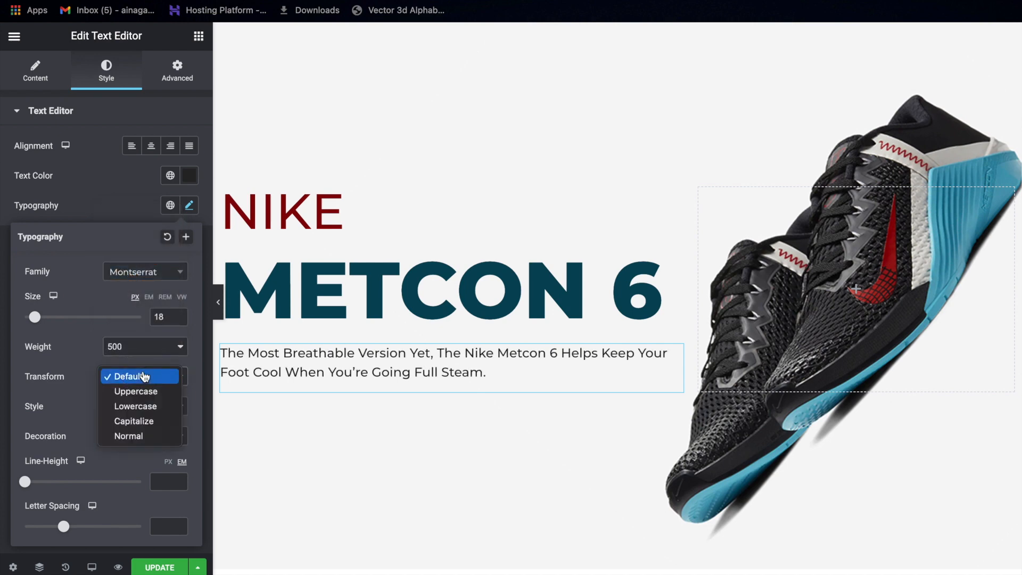
click(146, 421)
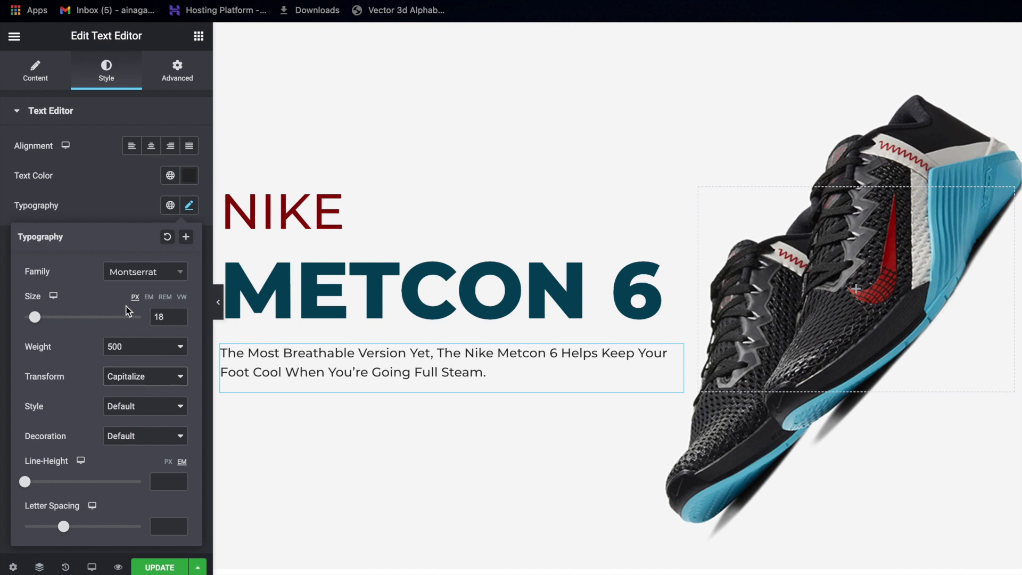
click(189, 206)
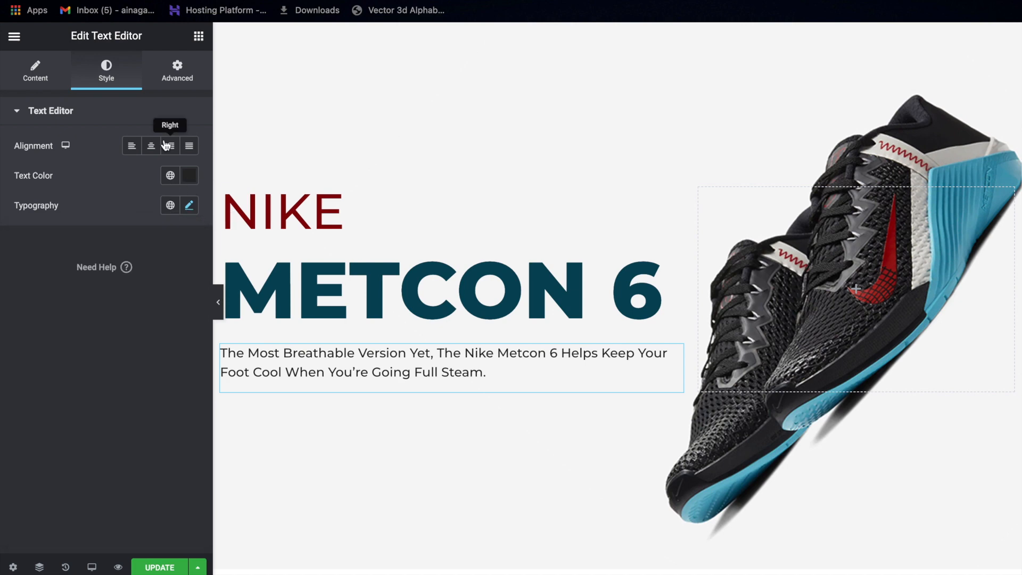
Set the paragraph's top margin to -1%, keeping the other sides at 0
click(177, 85)
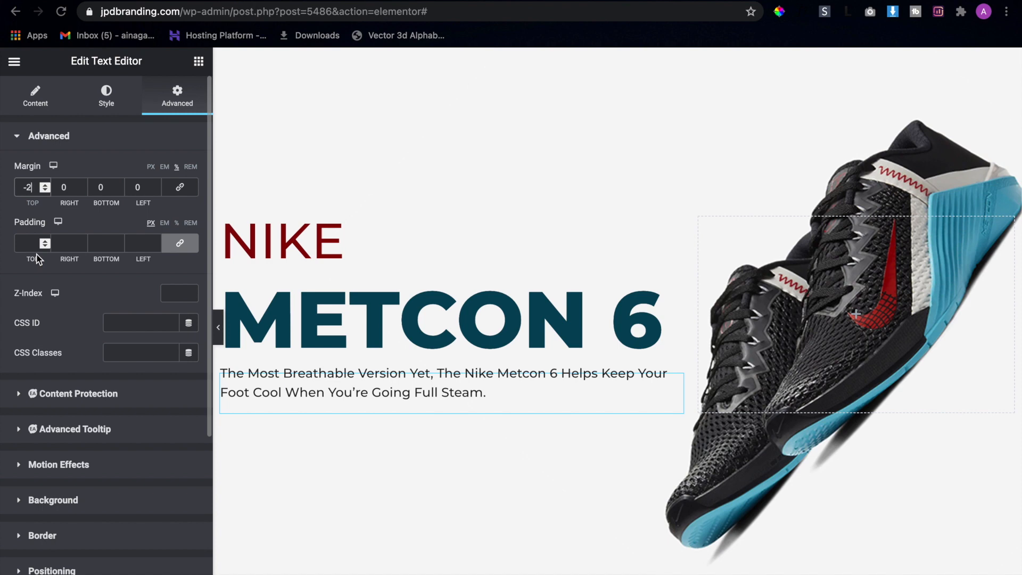
key(Up)
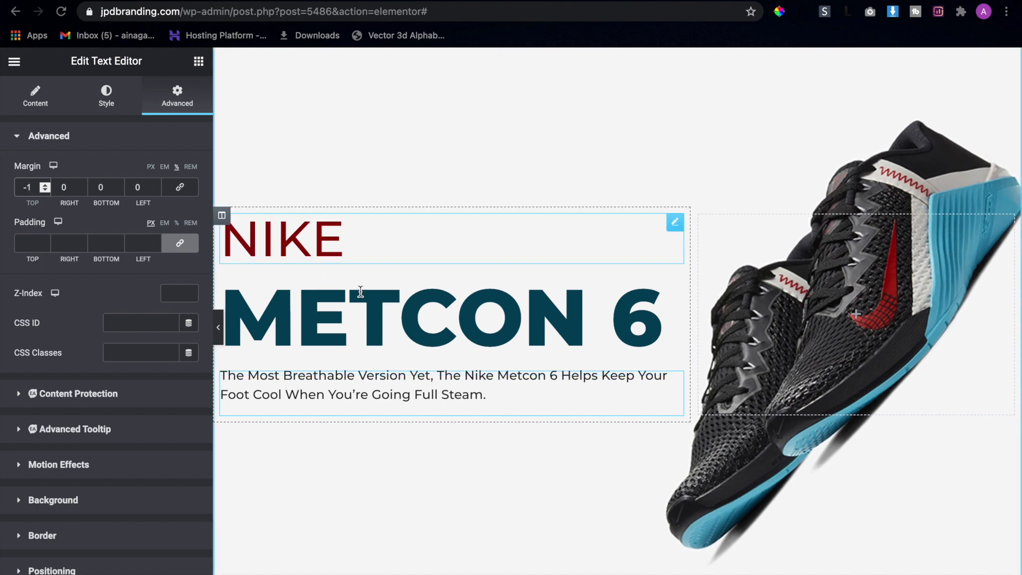
Set the METCON 6 heading's top margin to -2%, keeping the other sides at 0
click(380, 315)
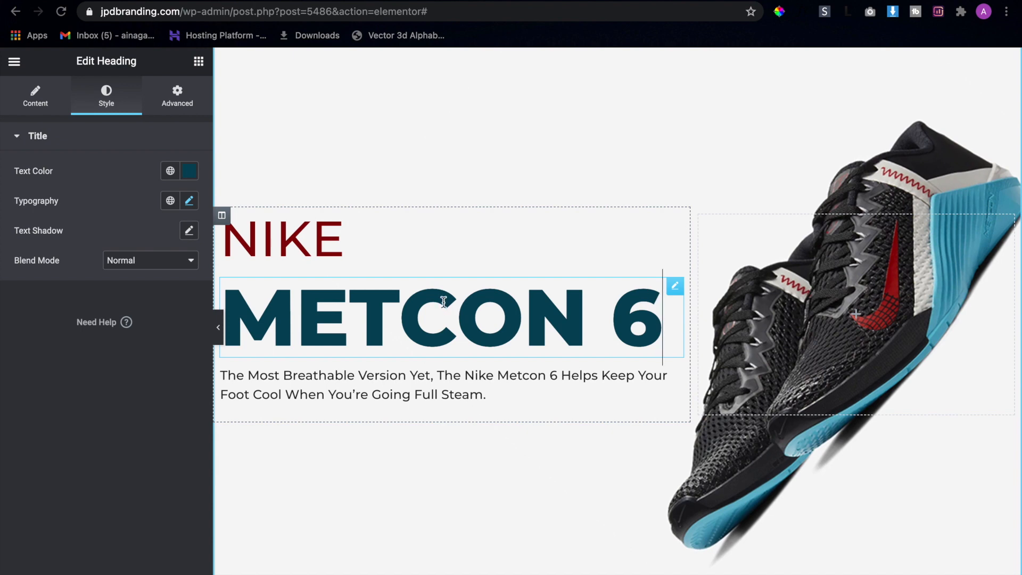
click(180, 97)
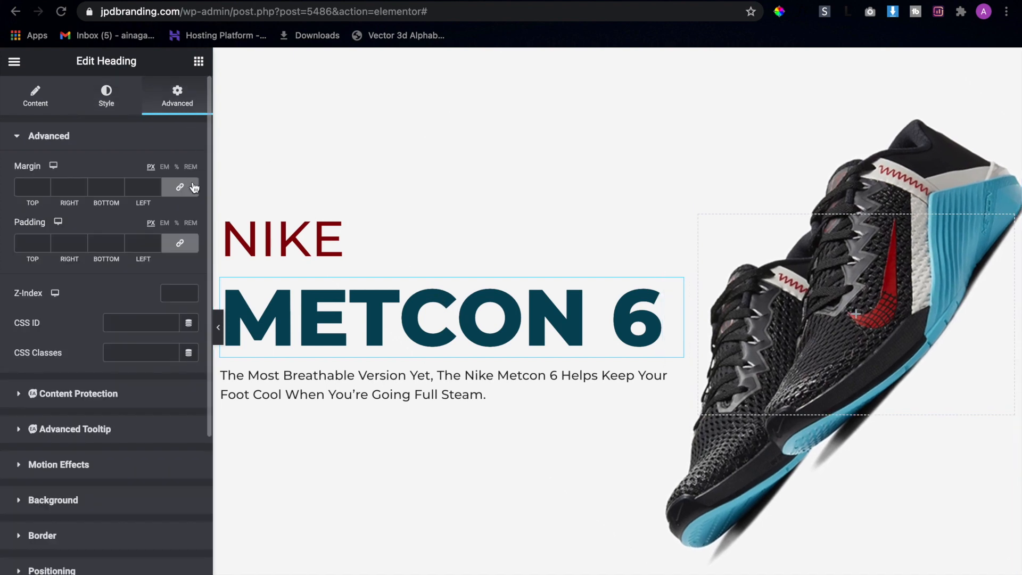
click(177, 167)
click(21, 191)
text(-2)
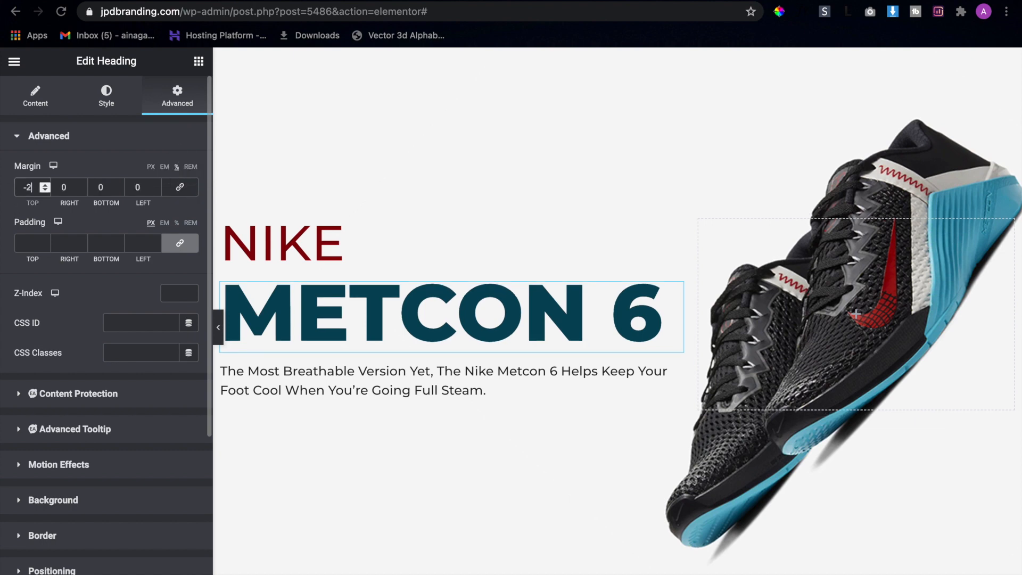
Give the paragraph below the METCON 6 heading a right padding of 18%, with the other sides at 0
click(372, 325)
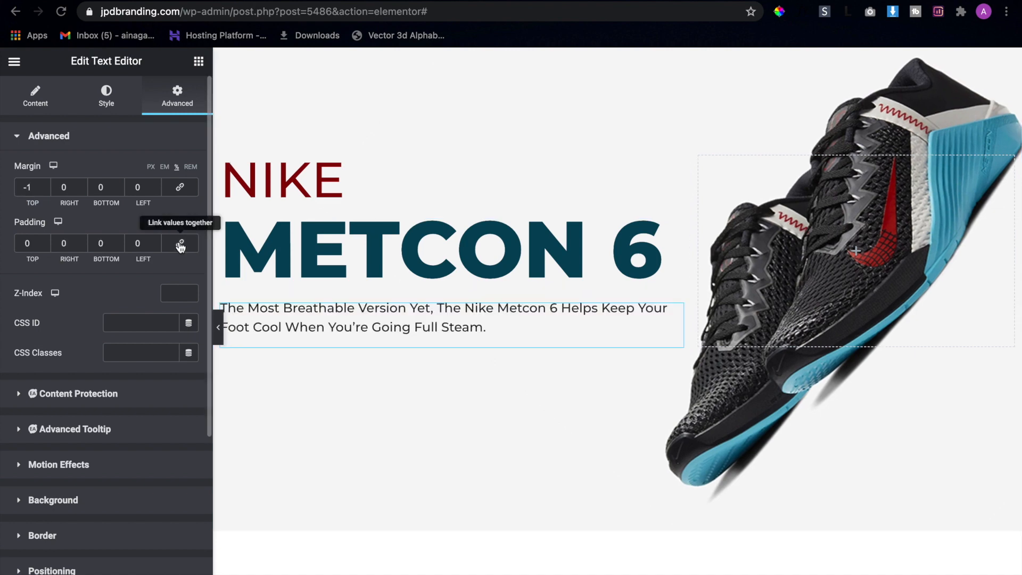
click(177, 223)
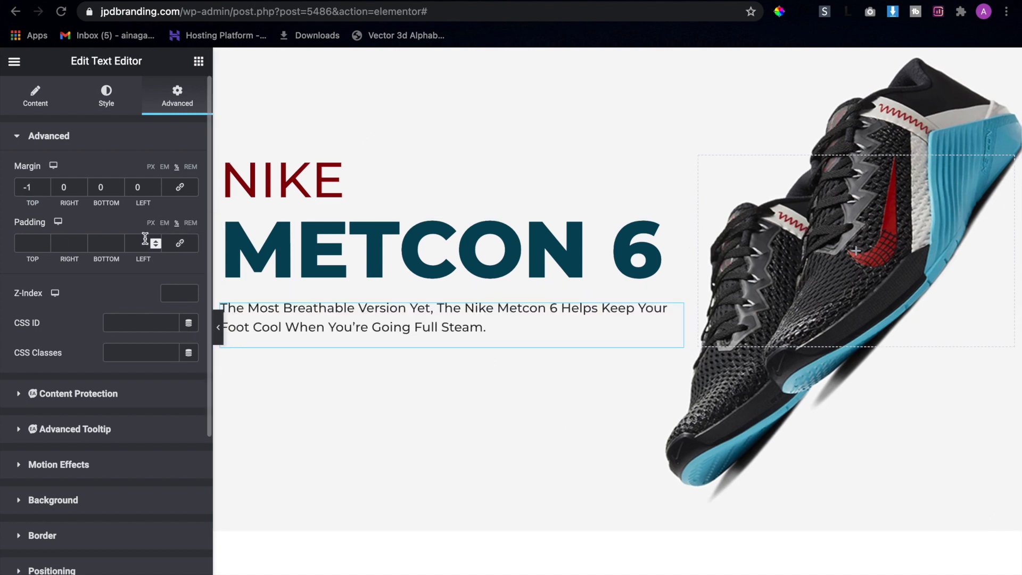
click(63, 246)
text(18)
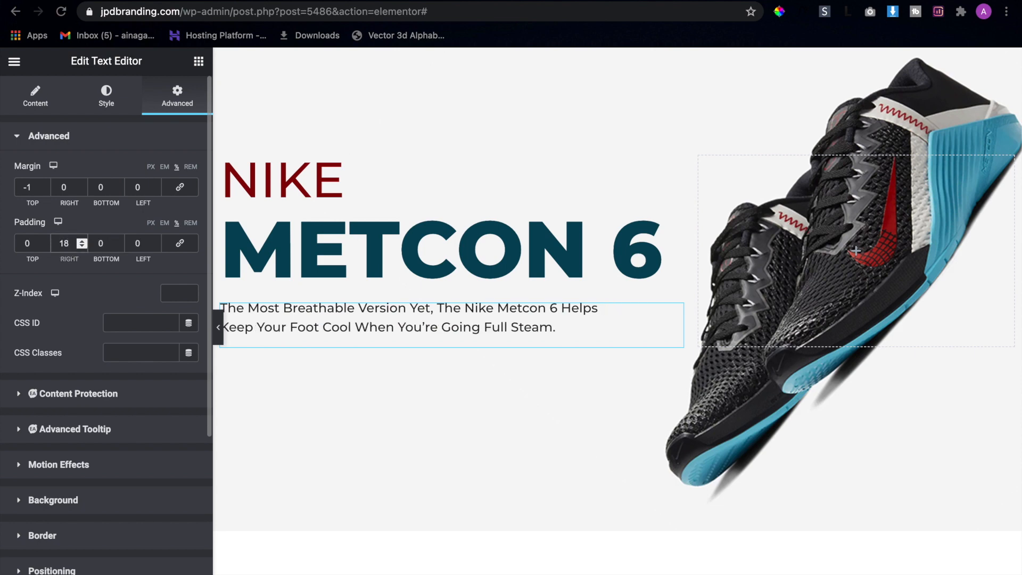
Add an Inner Section below the paragraph with Full Width content and No Gap between its columns
click(199, 61)
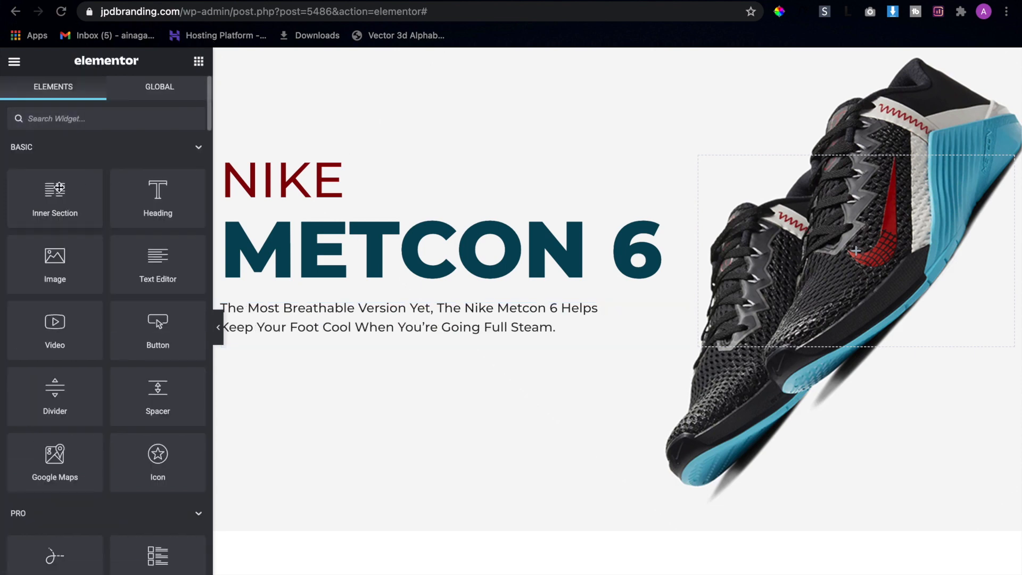
drag(59, 187, 345, 334)
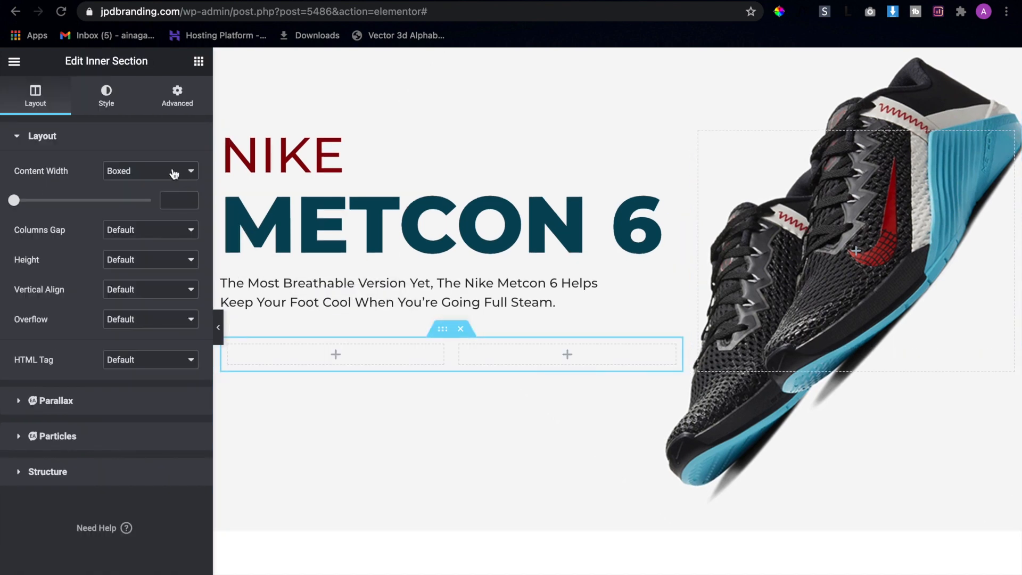
click(169, 170)
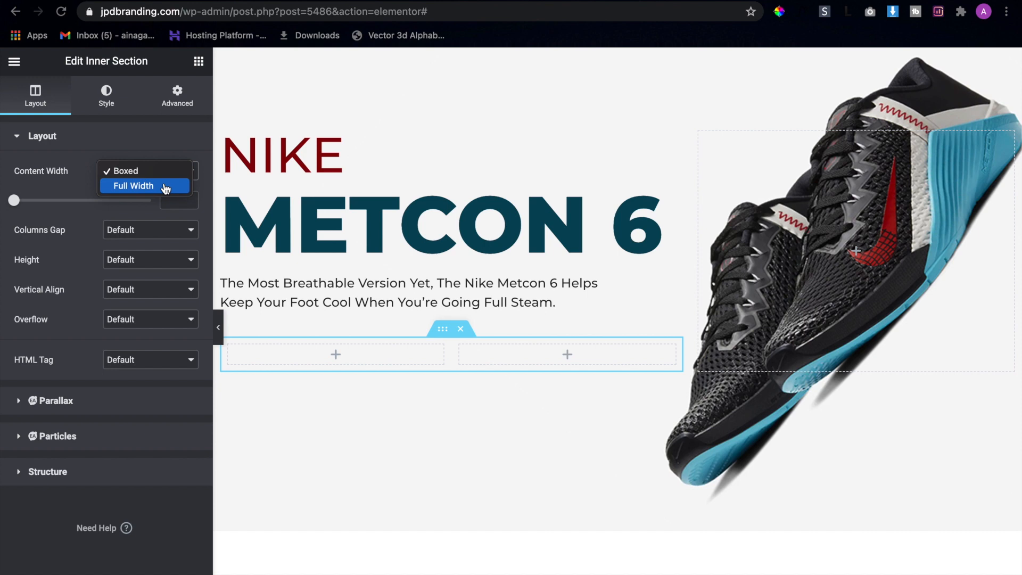
click(165, 186)
click(165, 201)
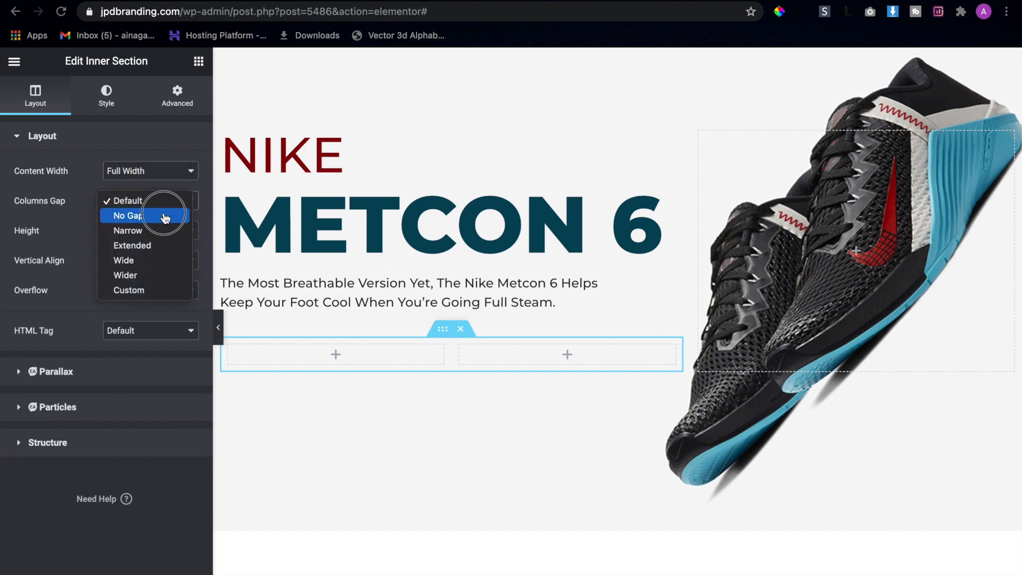
click(166, 215)
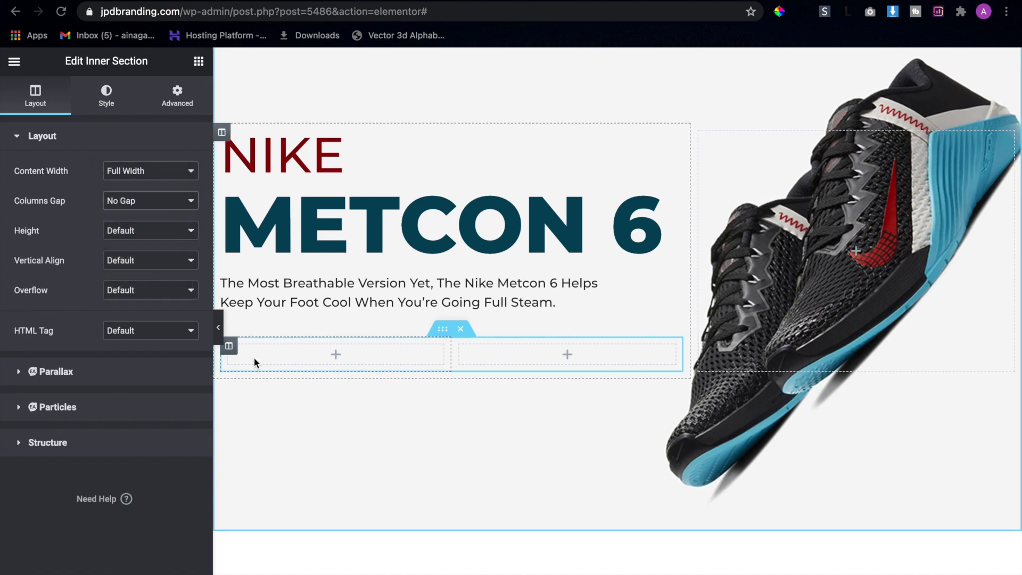
Set the inner section's first column width to 28% and open the second column's settings
click(229, 346)
click(172, 172)
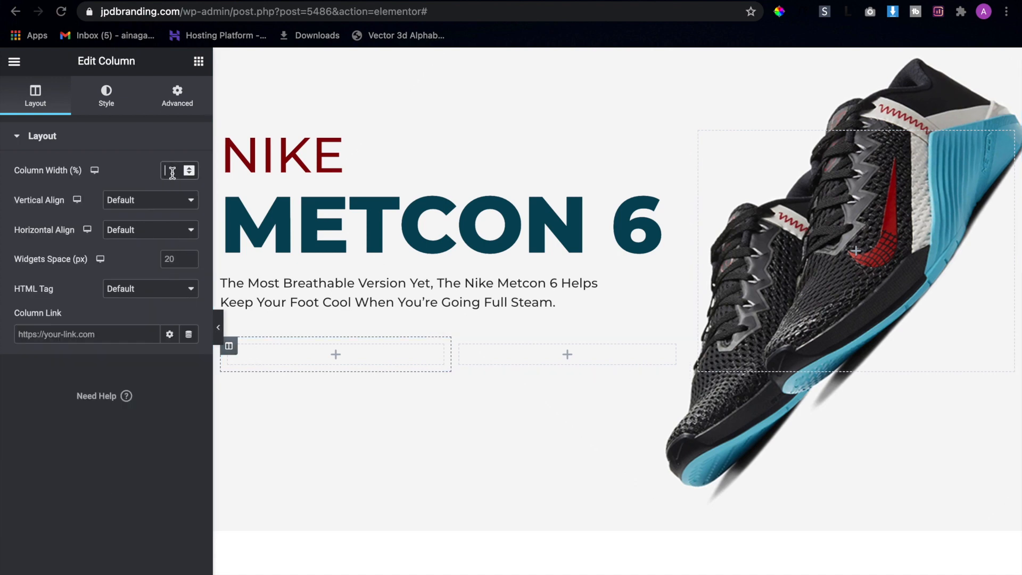
text(28)
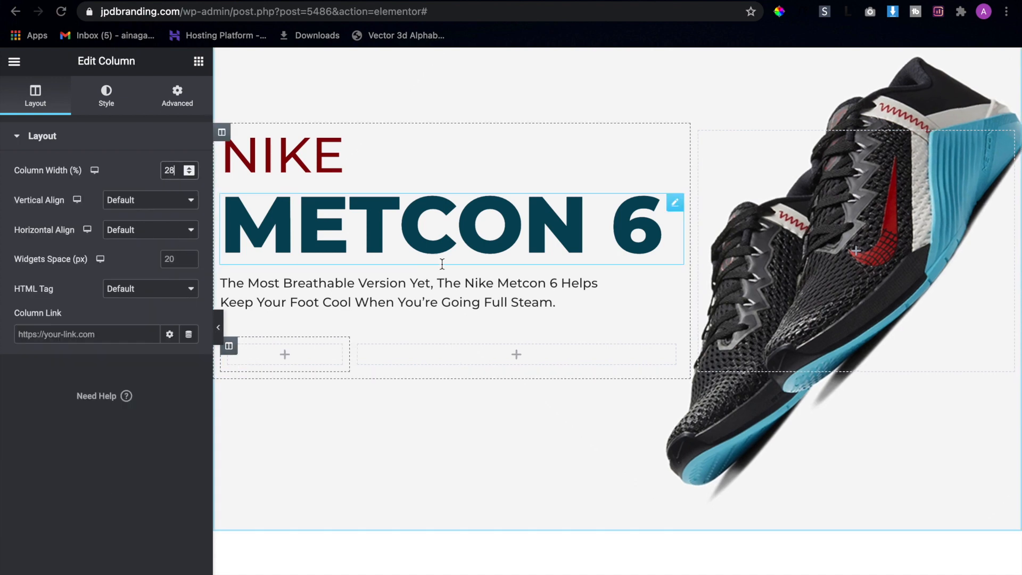
click(358, 346)
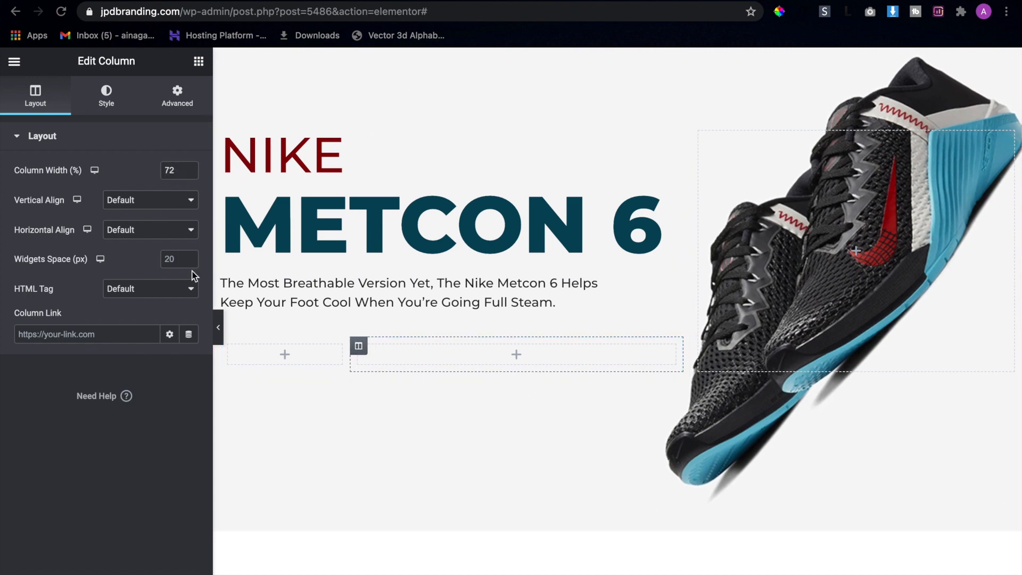
Place one Button widget in each of the inner section's two columns
click(198, 61)
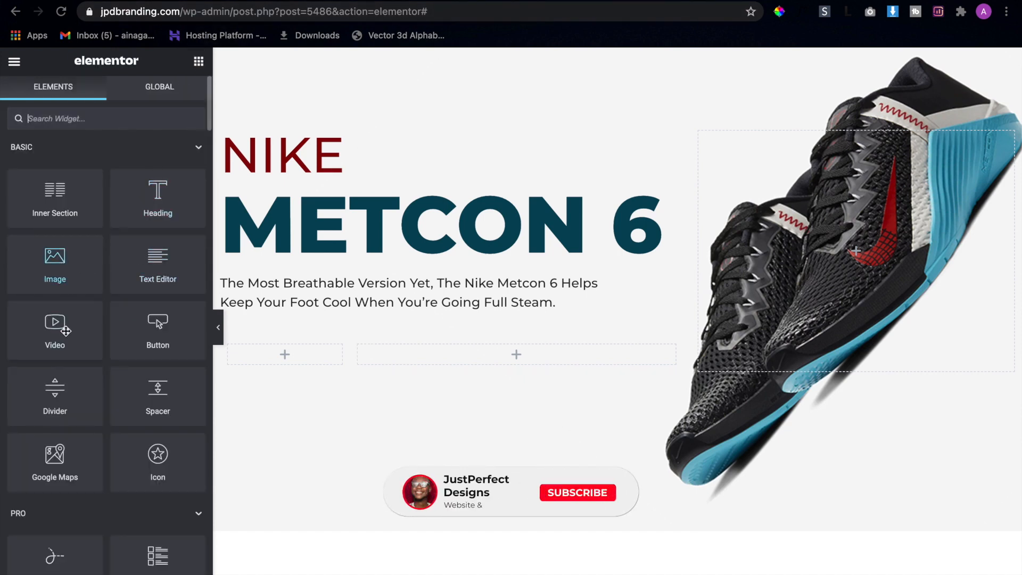
drag(186, 338, 266, 357)
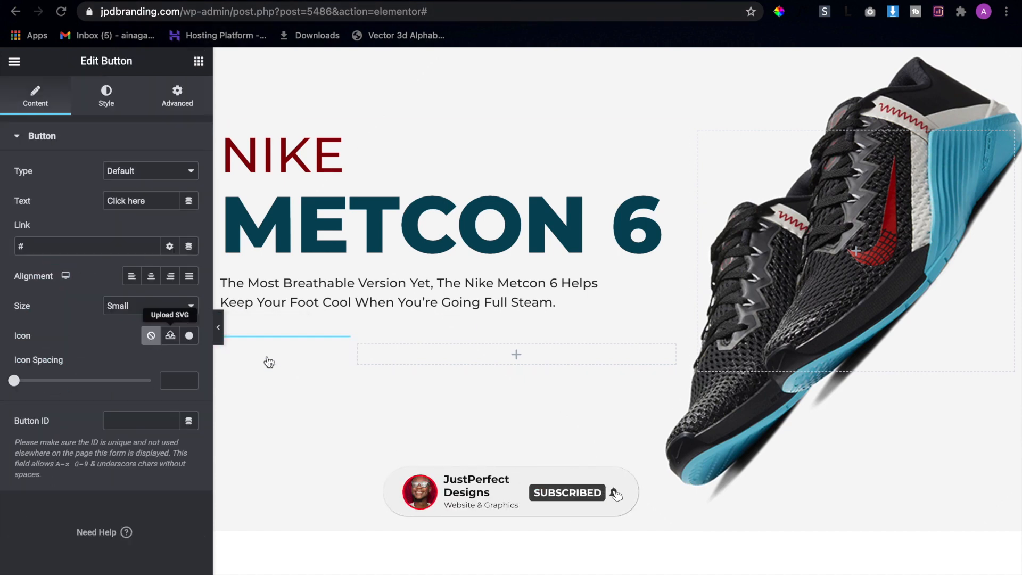
click(198, 61)
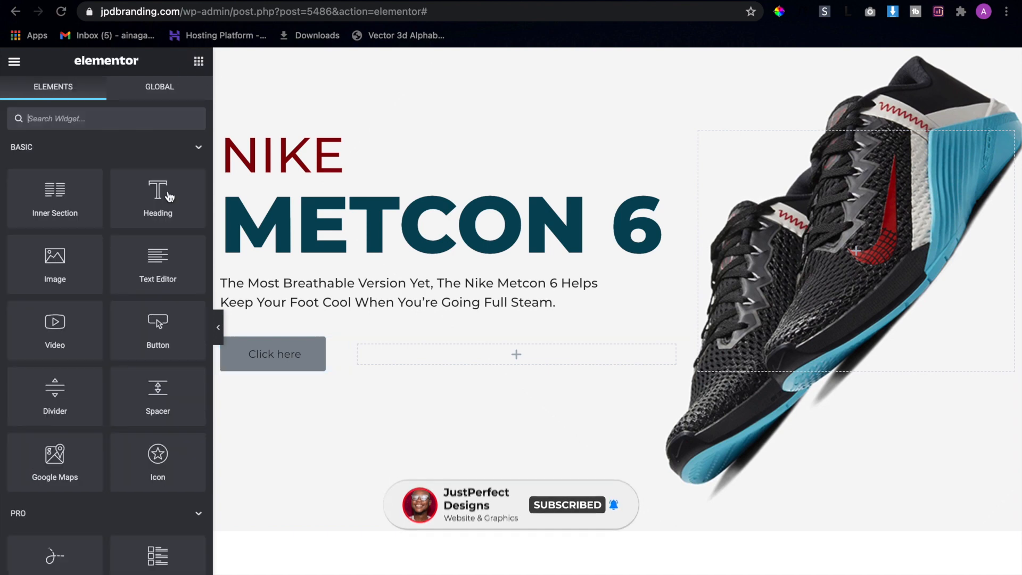
drag(156, 330, 419, 355)
Change the text of the button in the inner section's first column to "purchase"
click(287, 355)
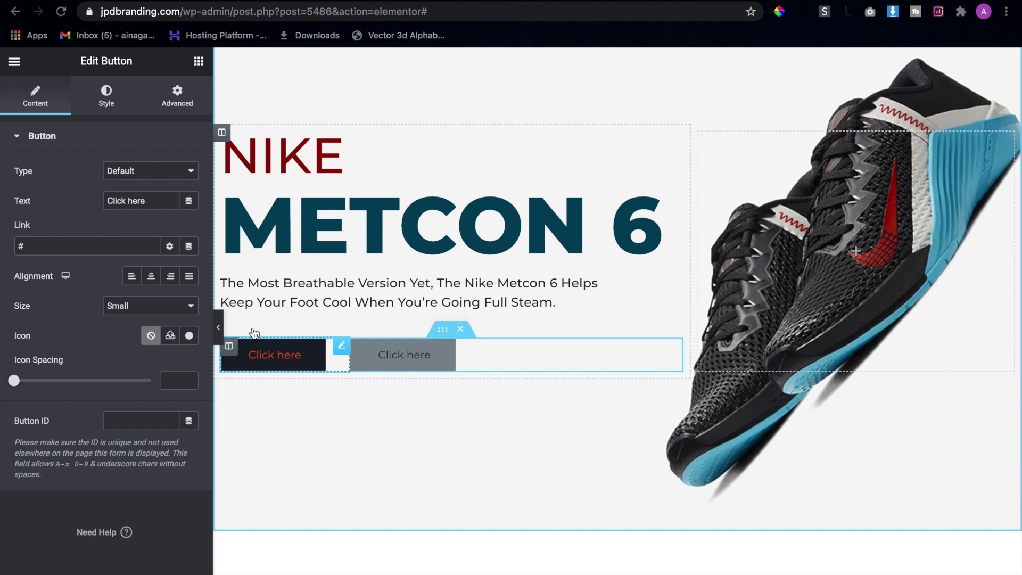
key(super+a)
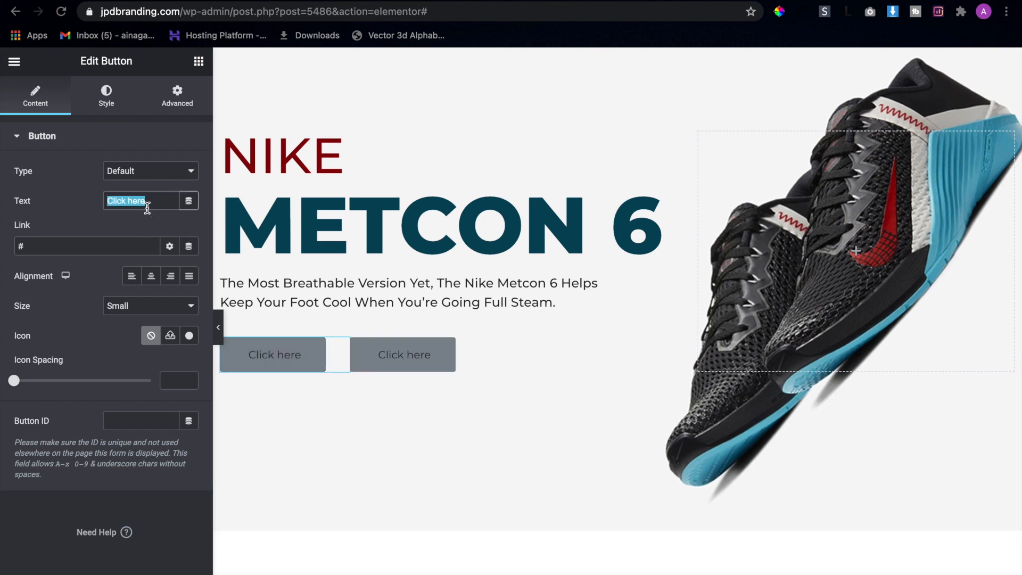
text(purchase)
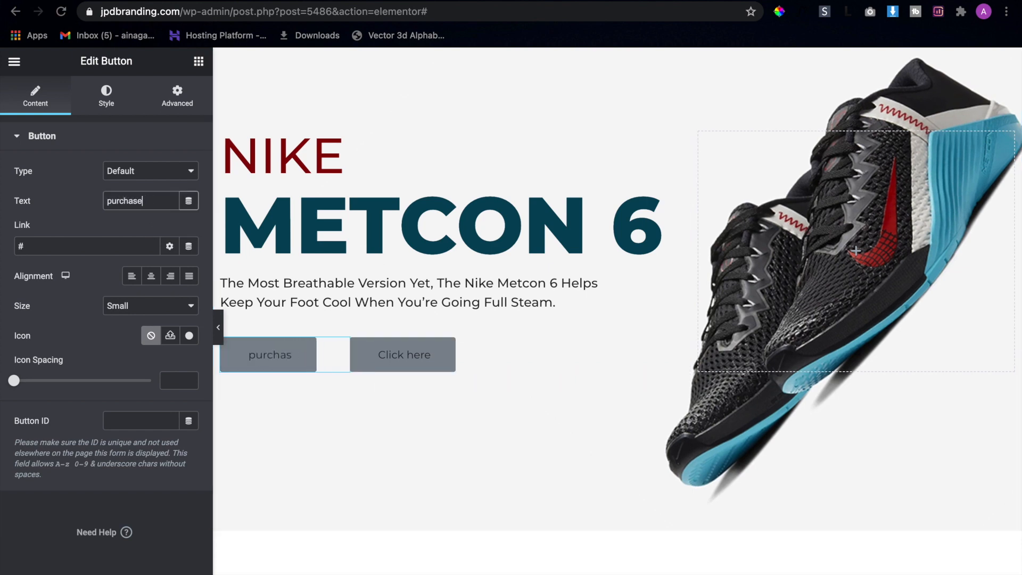
Complete the first button's text as "purchase now" and give it a right-pointing long arrow icon from the icon library
text( now)
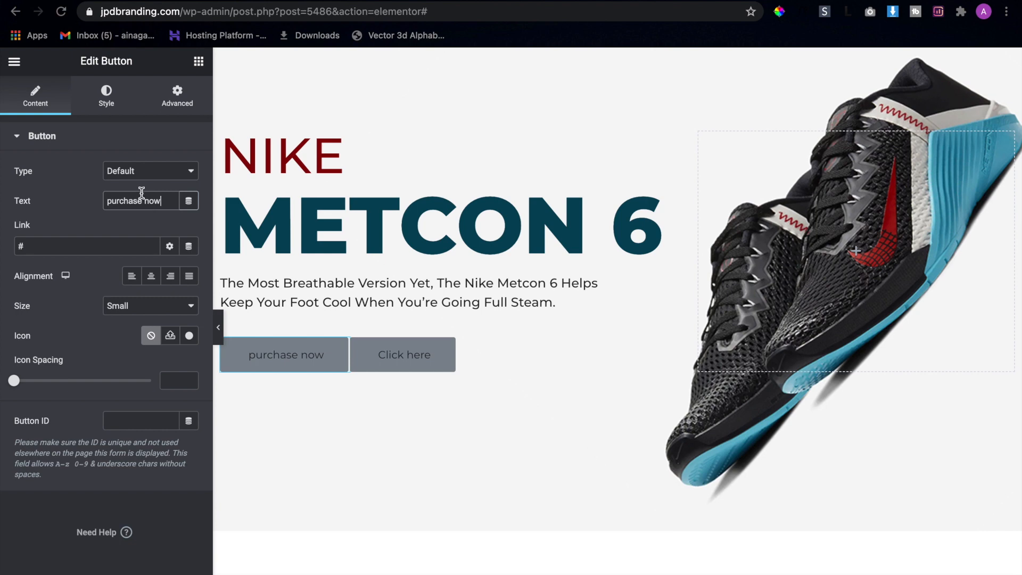
click(190, 335)
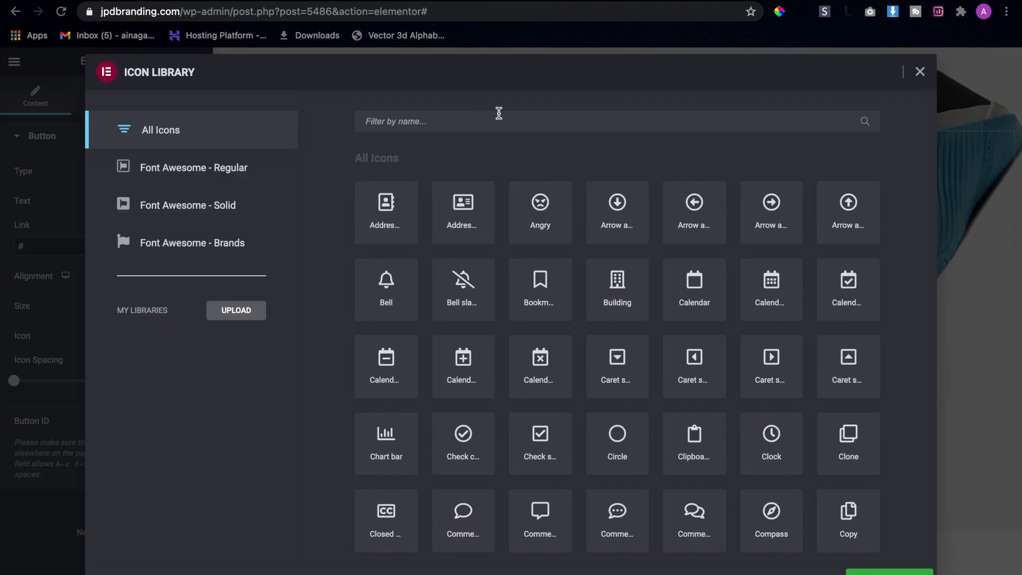
click(499, 121)
text(long arr)
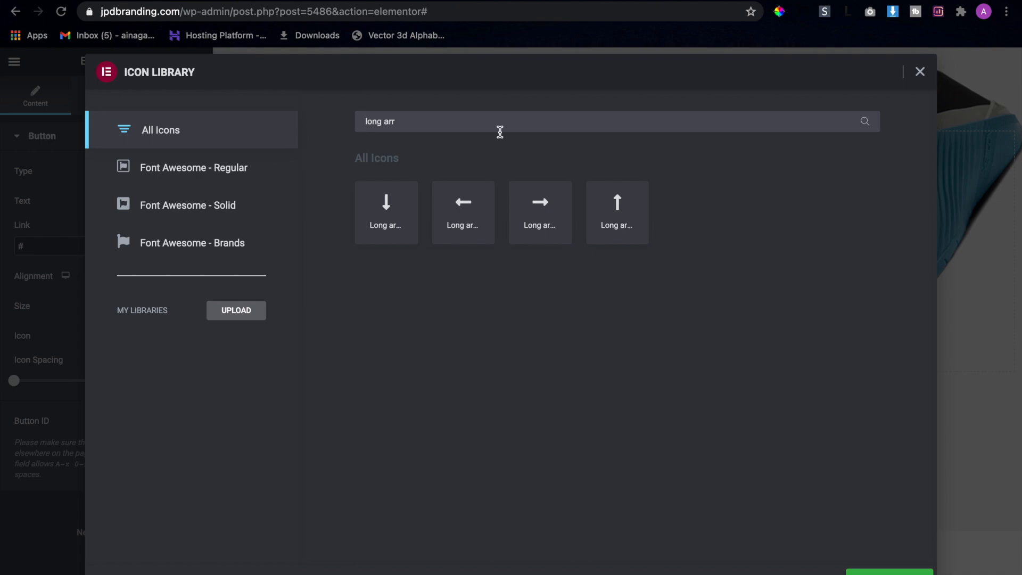
click(557, 210)
click(860, 571)
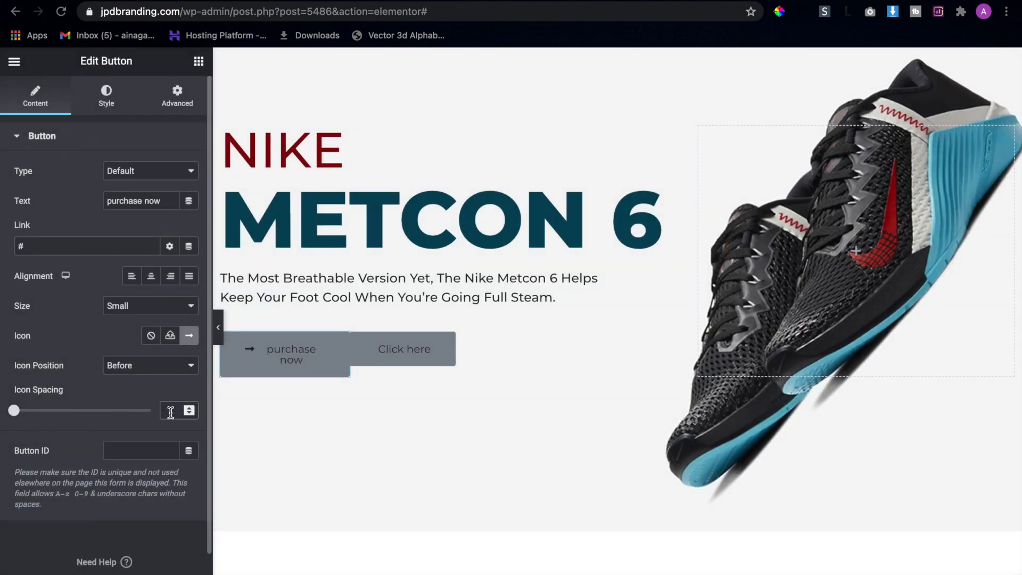
Set the purchase button's icon spacing to 7 and place the arrow icon after the text
text(7)
click(152, 367)
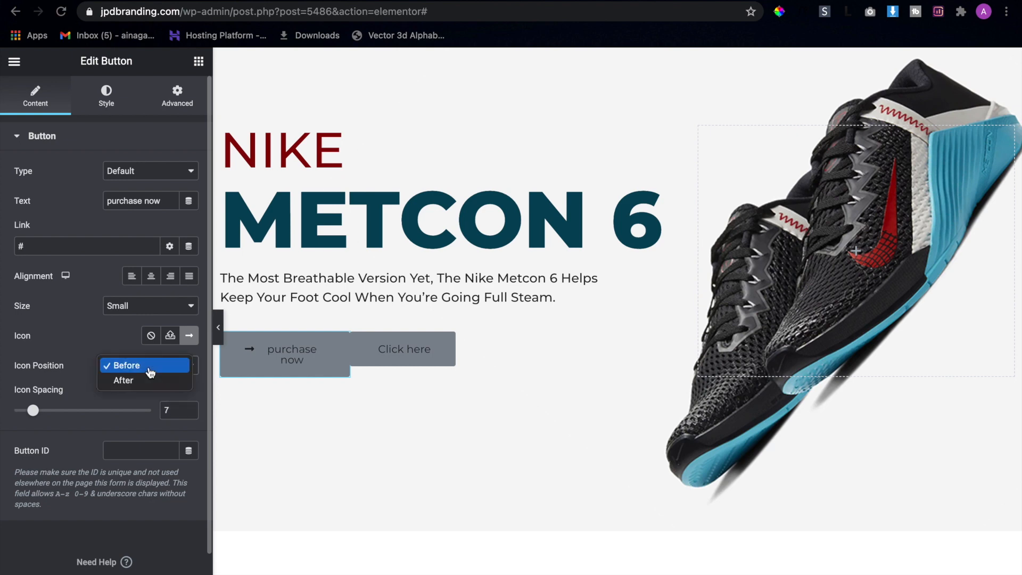
click(152, 383)
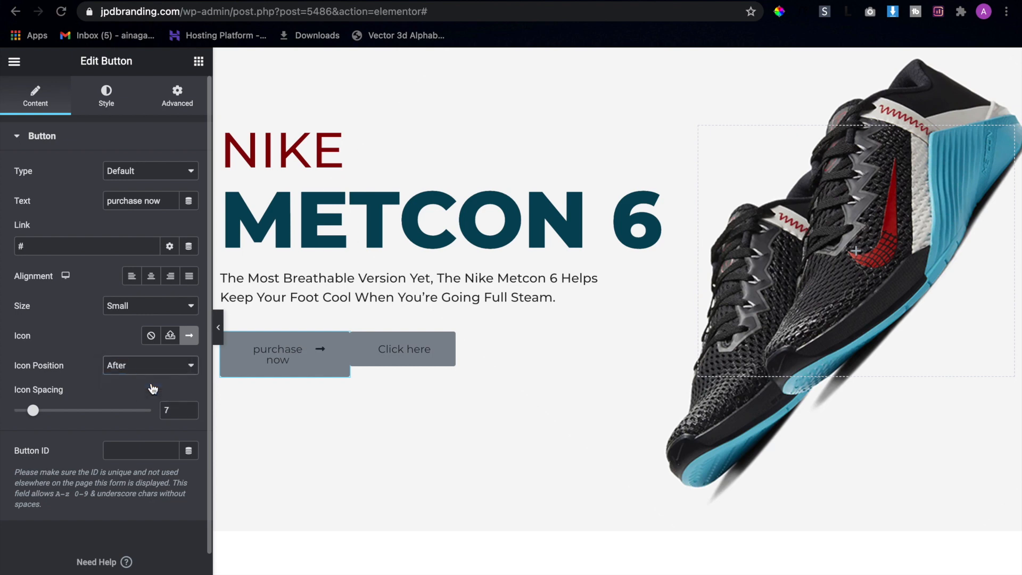
Style the purchase button's typography as Montserrat, 12 px, weight 600, in uppercase
click(109, 104)
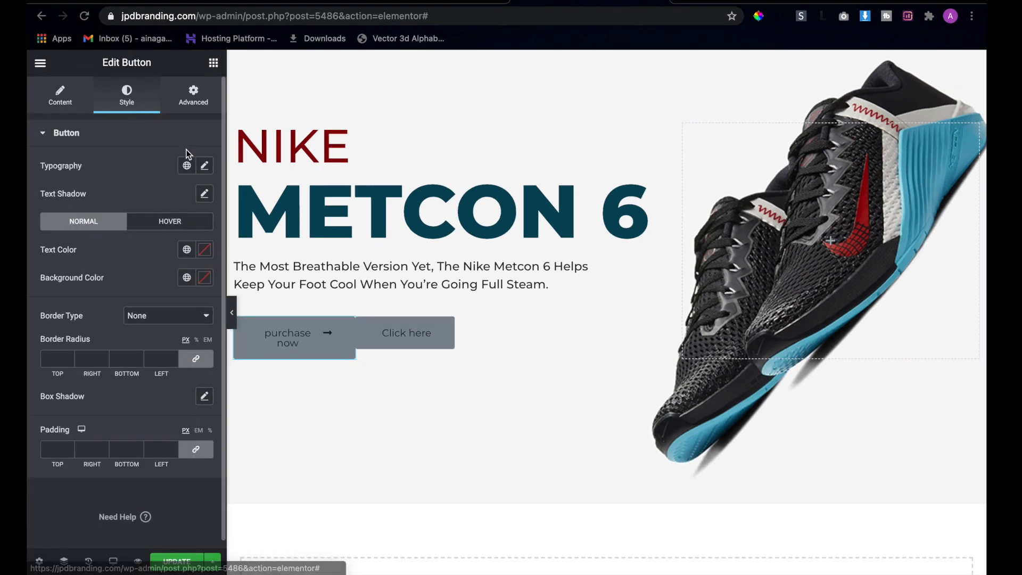
click(189, 171)
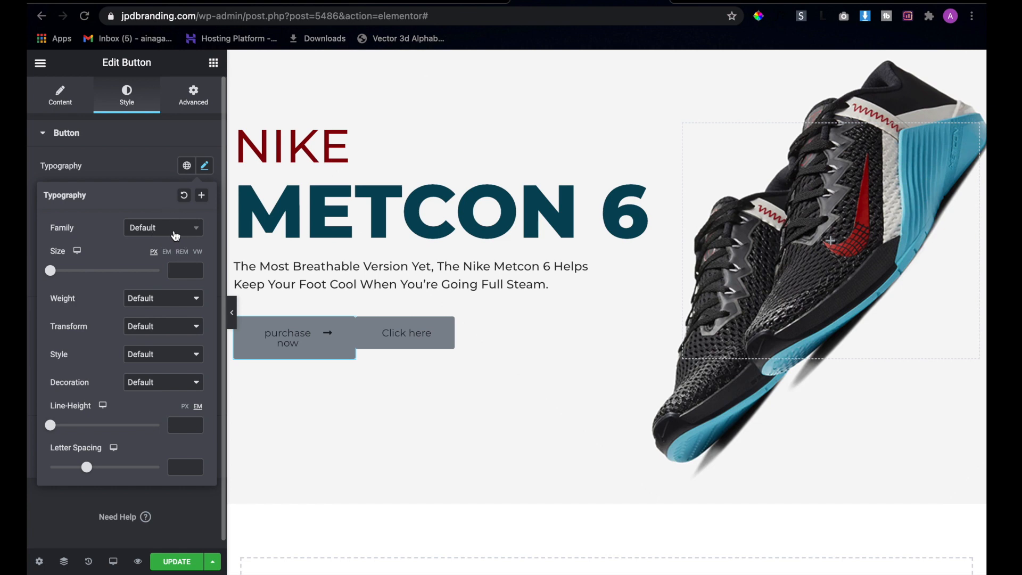
click(175, 232)
text(montse)
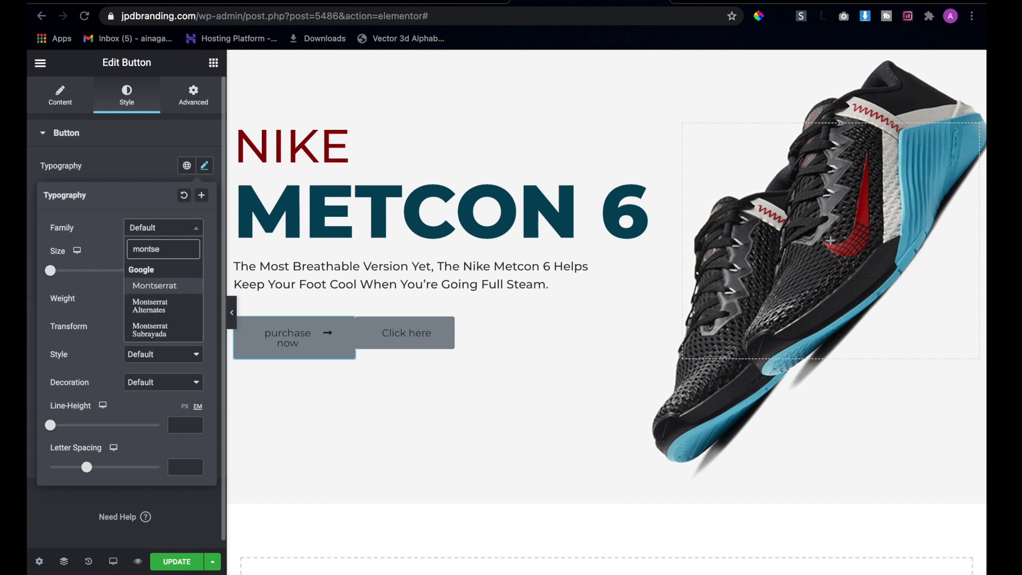
key(Return)
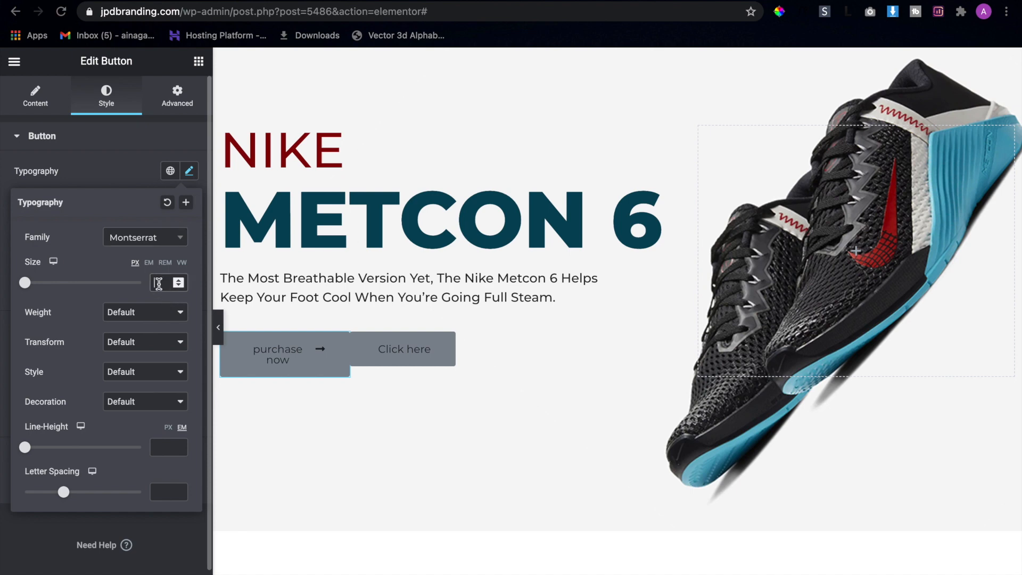
click(162, 312)
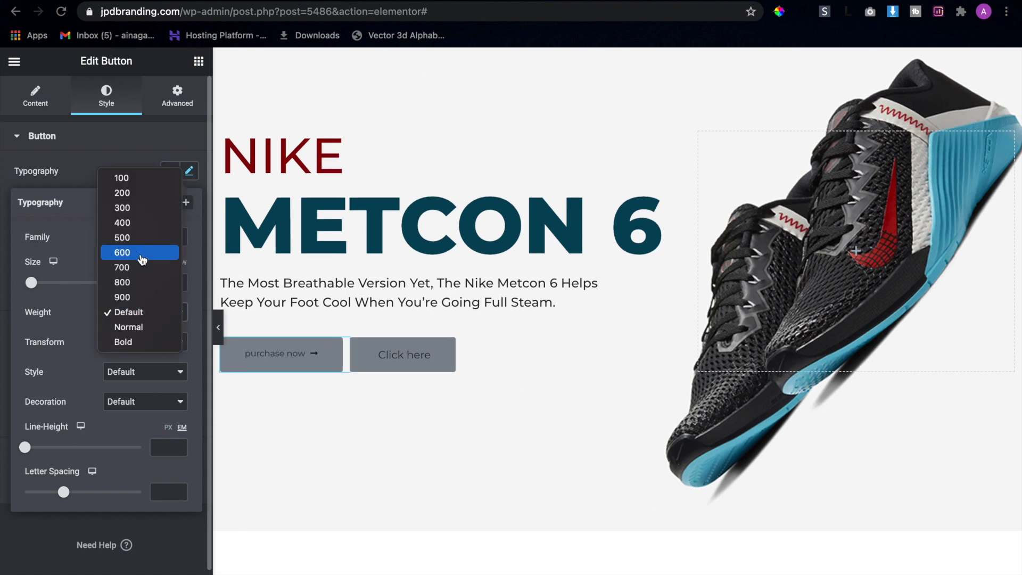
click(141, 257)
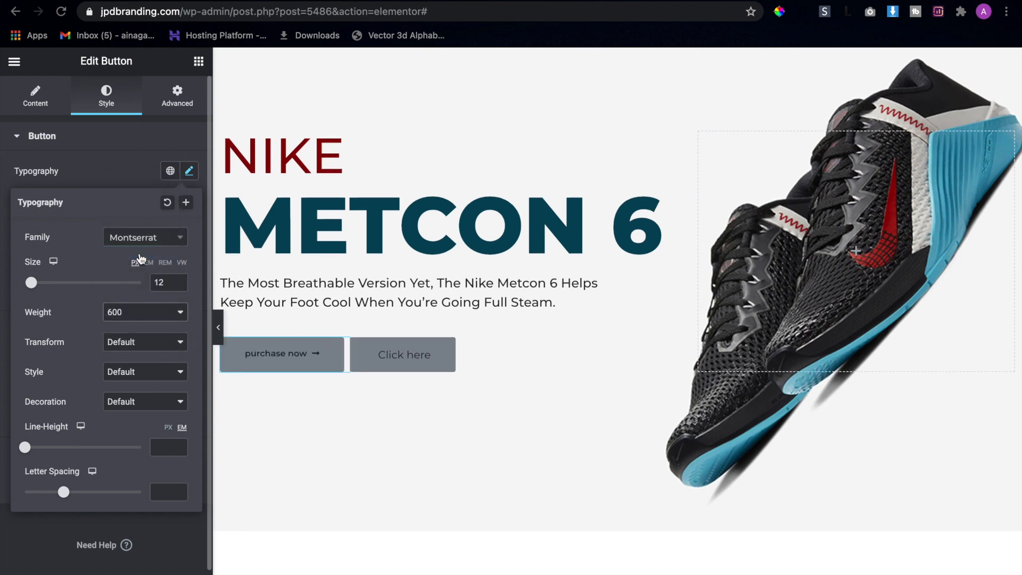
click(149, 341)
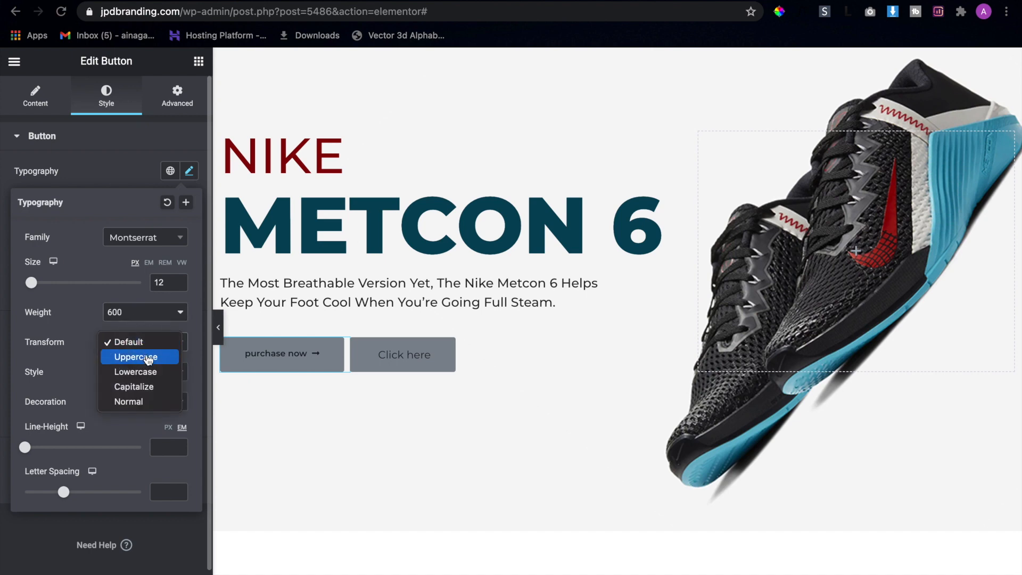
click(148, 358)
click(108, 172)
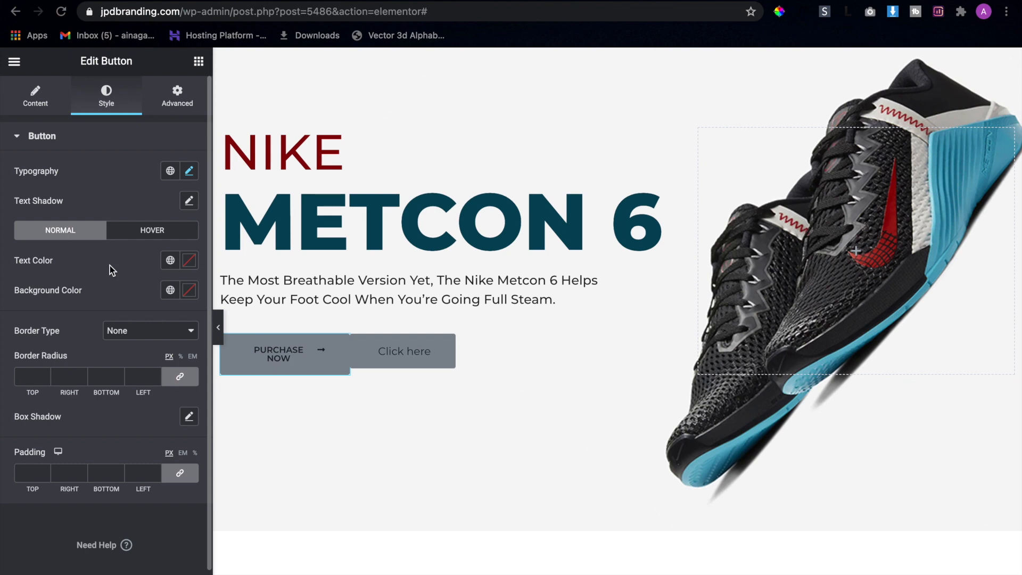
Try to set the purchase button's text color with the hex value ededed
click(189, 260)
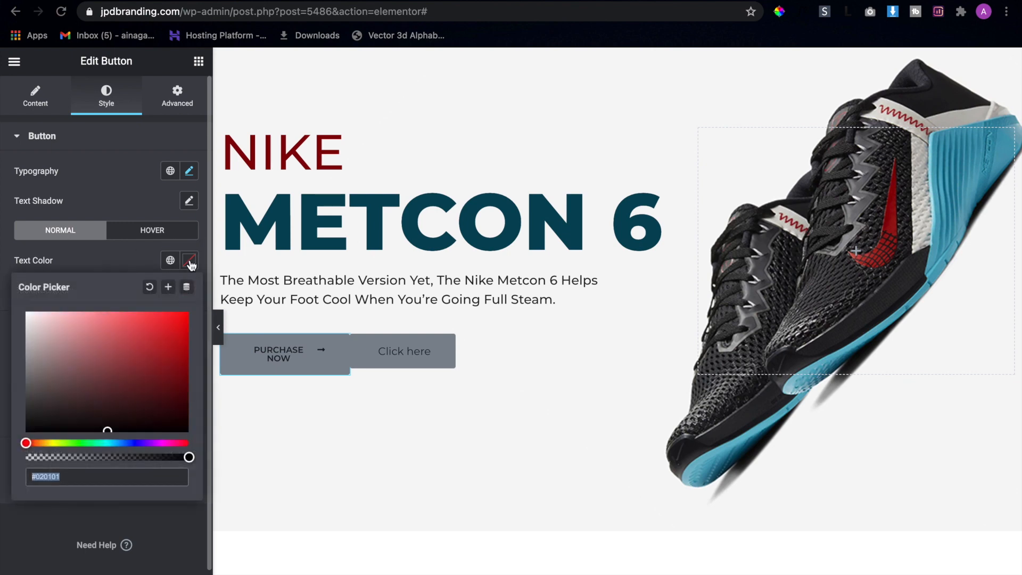
text(ededed)
click(190, 260)
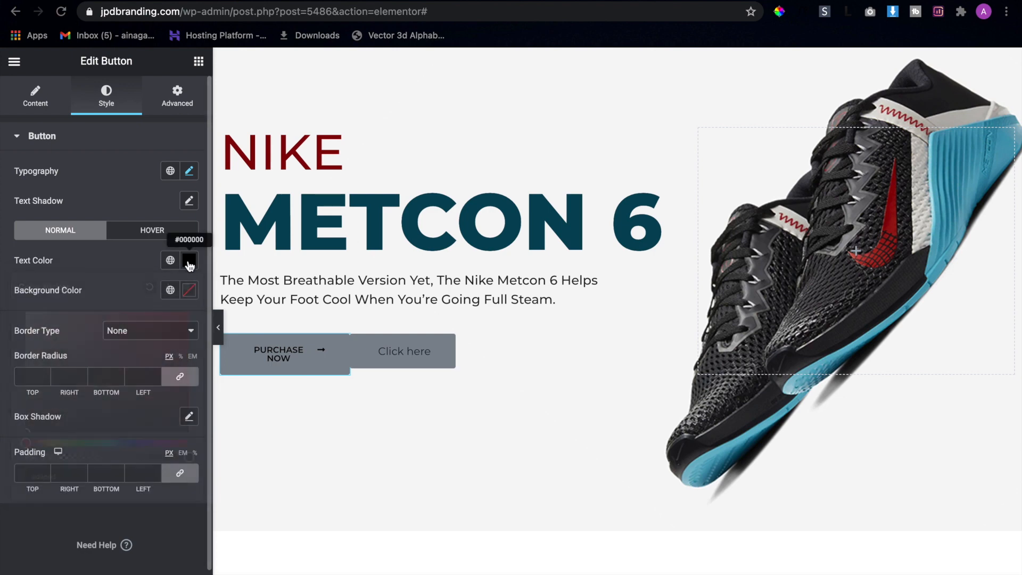
Set the purchase button's background color to 054858 and its text color to #ededed
click(189, 292)
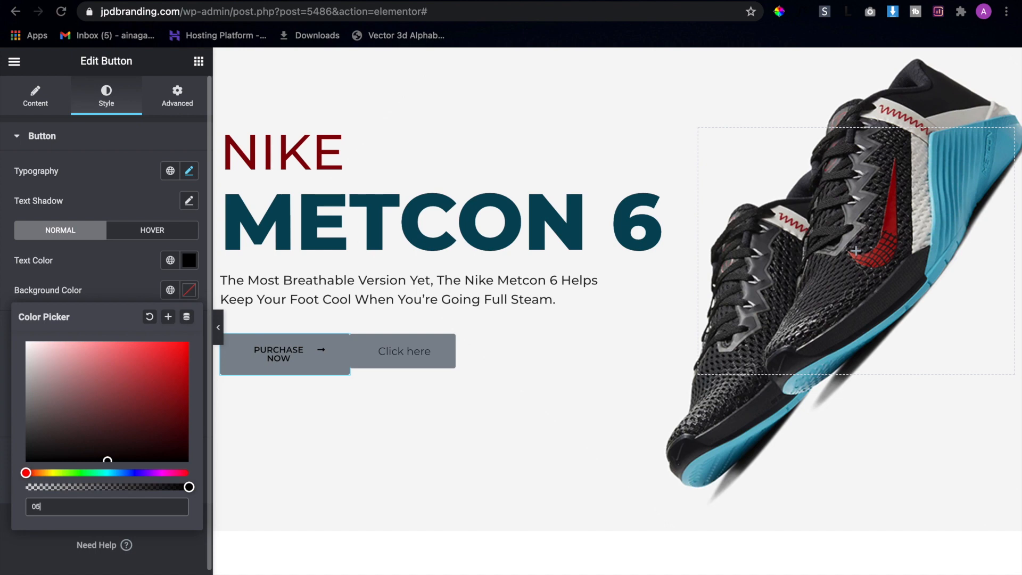
text(4858)
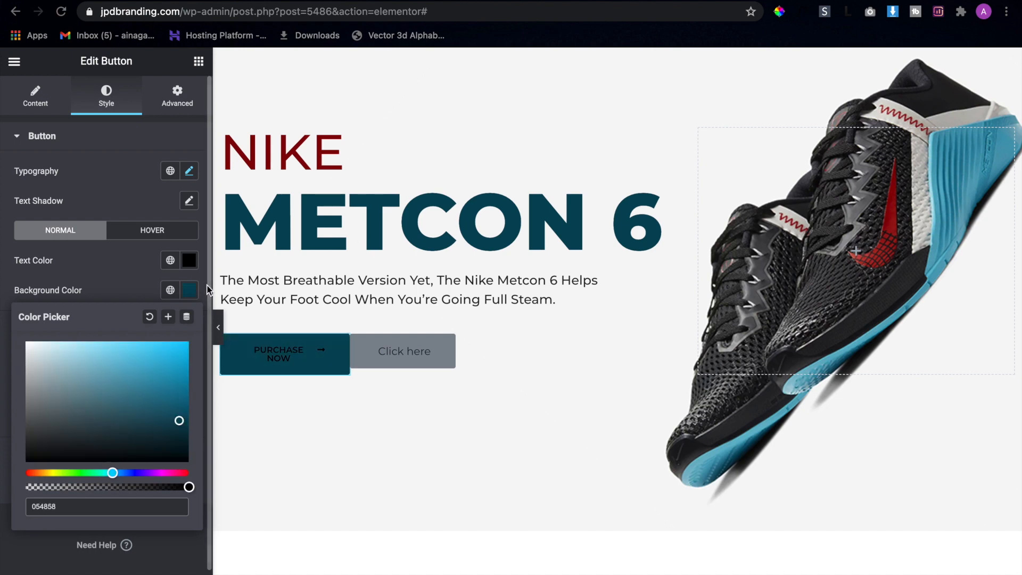
click(189, 260)
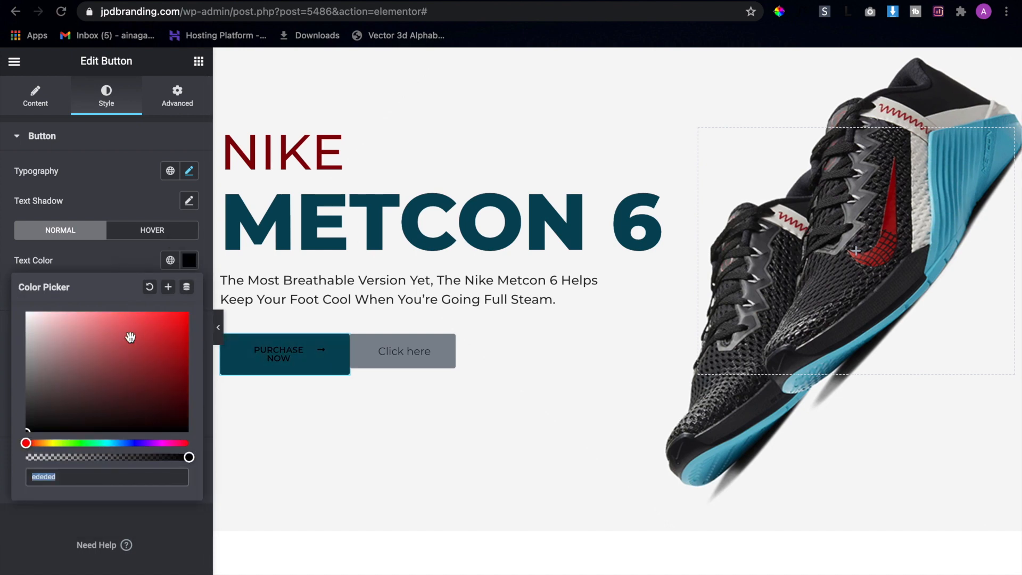
text(#ededed)
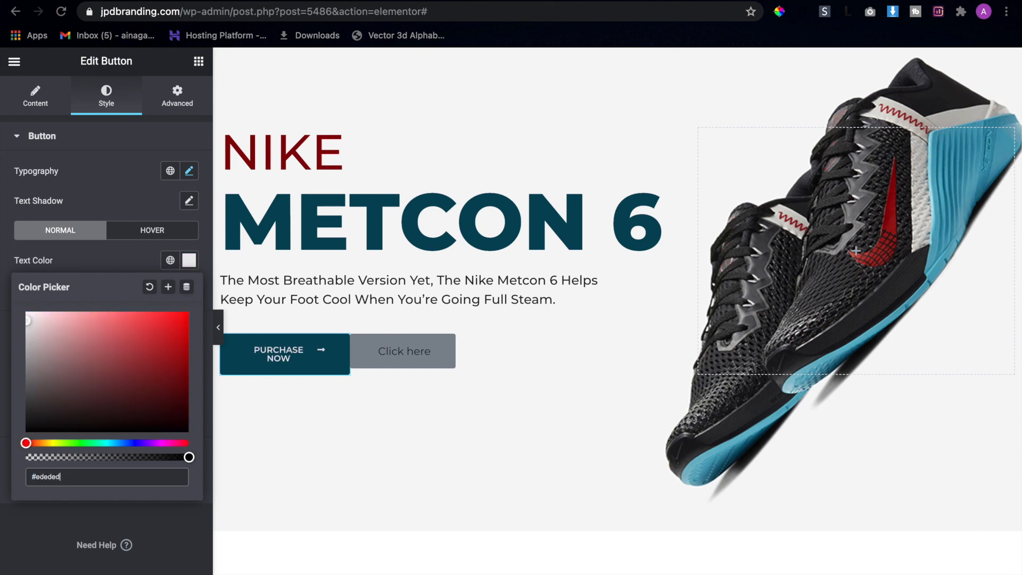
click(189, 260)
Set the purchase button's border radius to 0 px, then unlink its padding and enter 12 px for top and bottom
click(31, 378)
text(0)
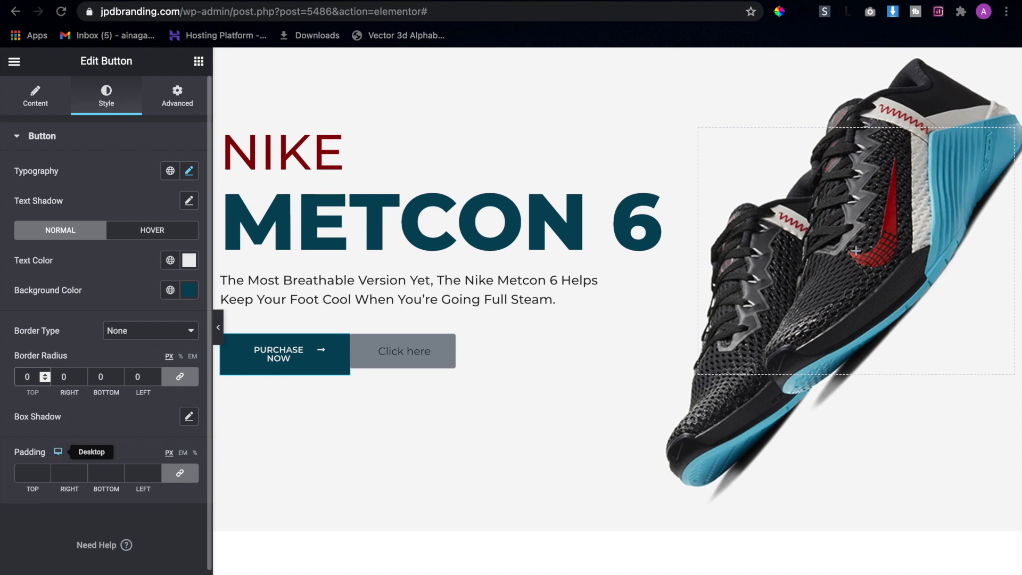
click(26, 477)
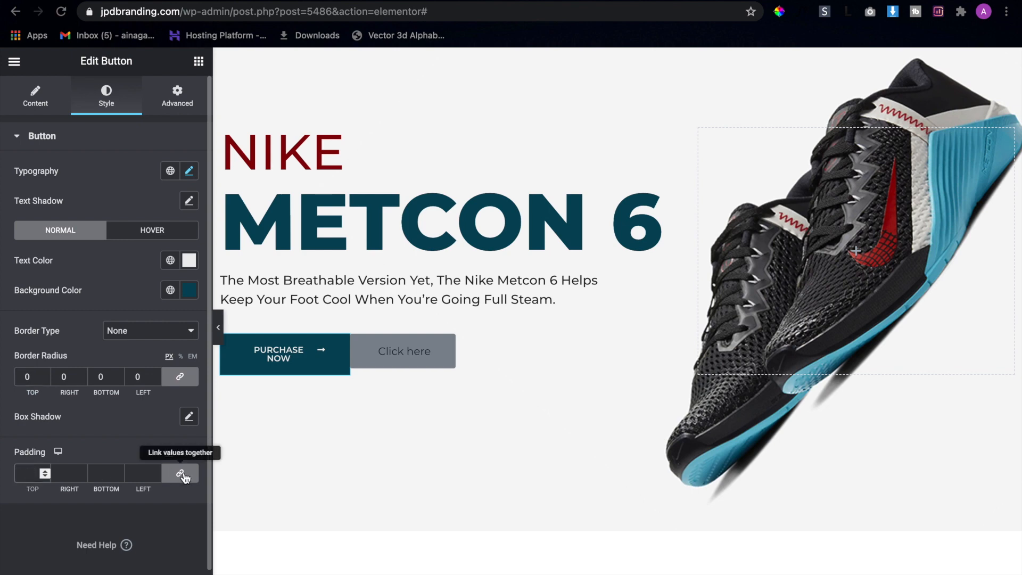
click(185, 477)
click(31, 472)
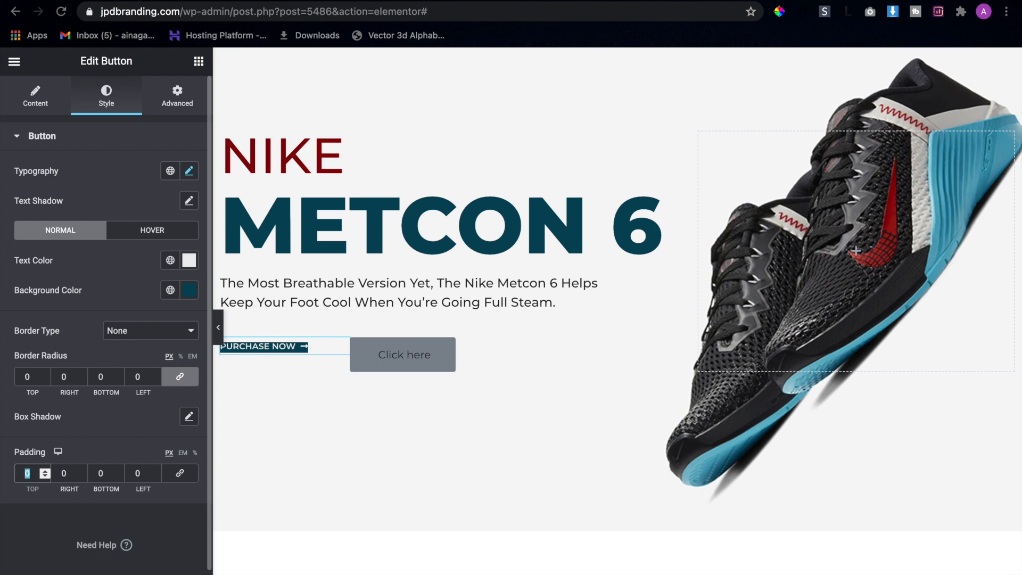
text(12)
key(Tab)
key(Tab)
text(12)
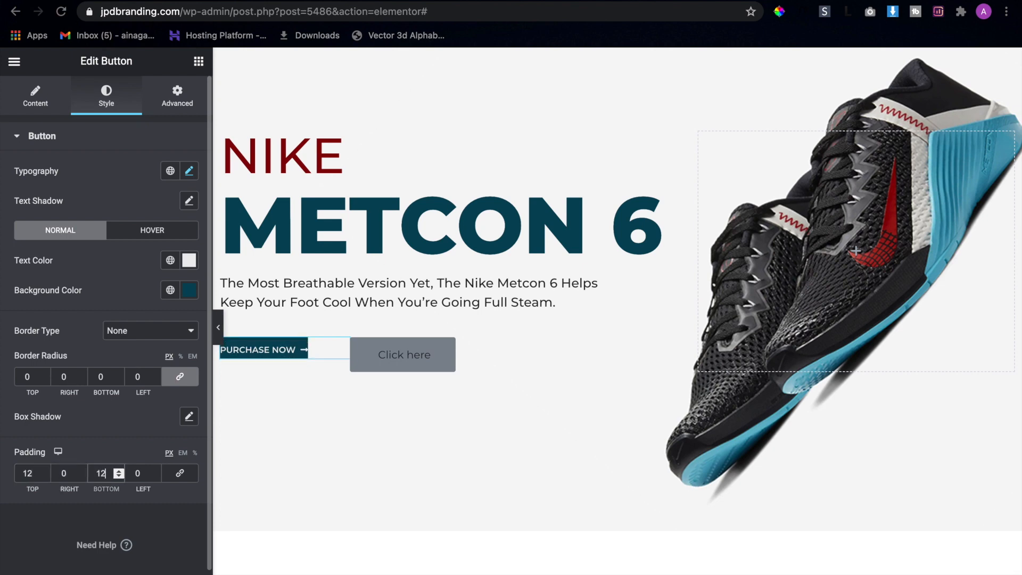
Set the purchase button's right and left padding to 20 px
click(68, 474)
key(BackSpace)
text(20)
key(Tab)
key(Tab)
text(20)
Change the text of the button in the inner section's second column to "see colors"
click(409, 359)
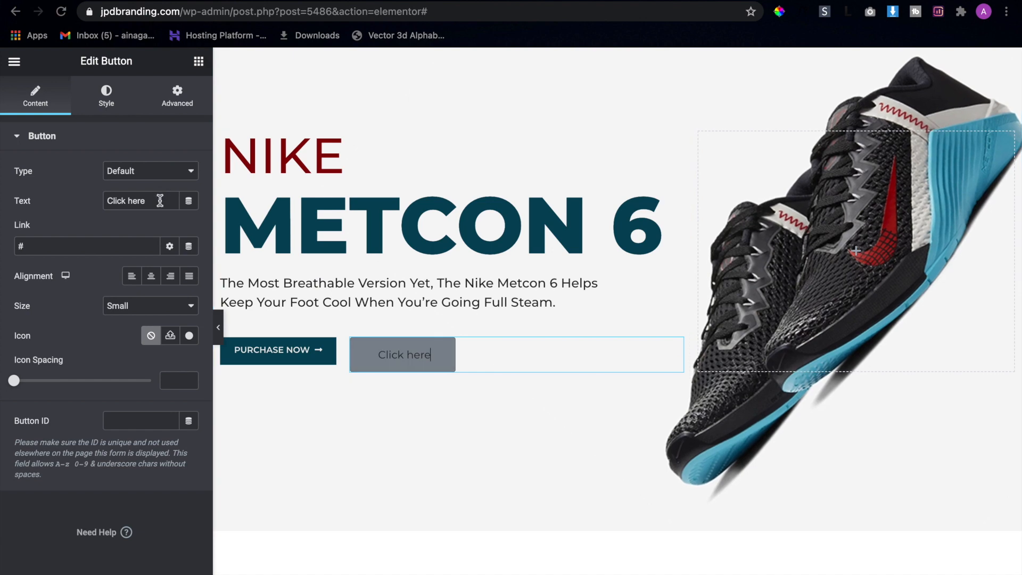
drag(160, 200, 101, 206)
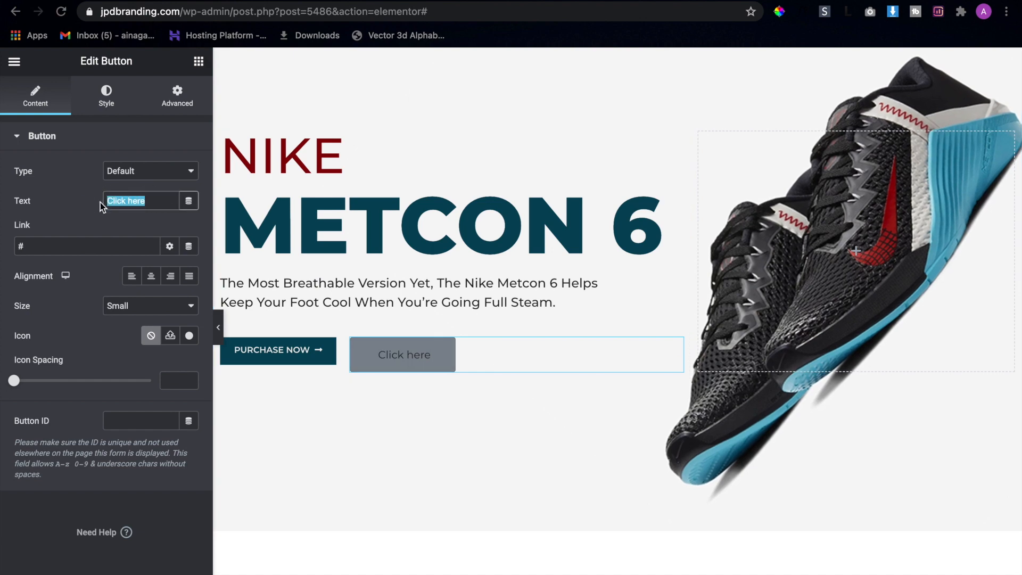
text(see colors)
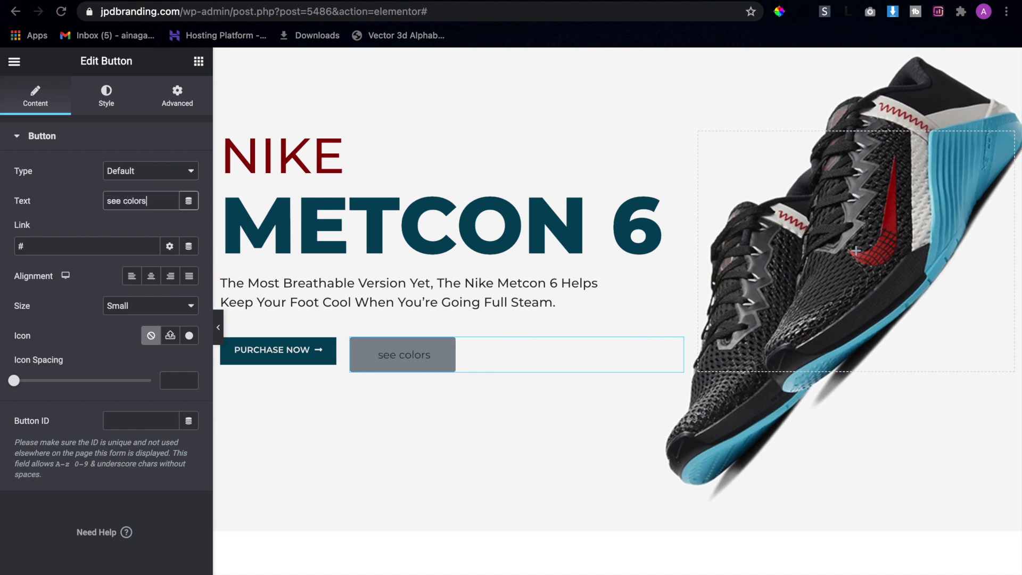
Style the "see colors" button's typography as Montserrat, 12 px, weight 600, in uppercase
click(109, 96)
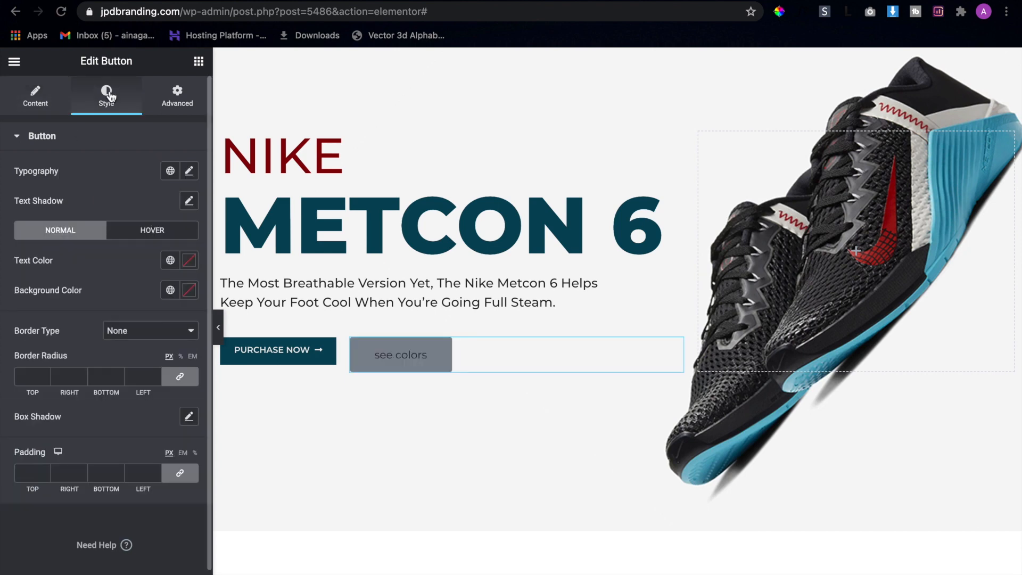
click(189, 171)
click(149, 235)
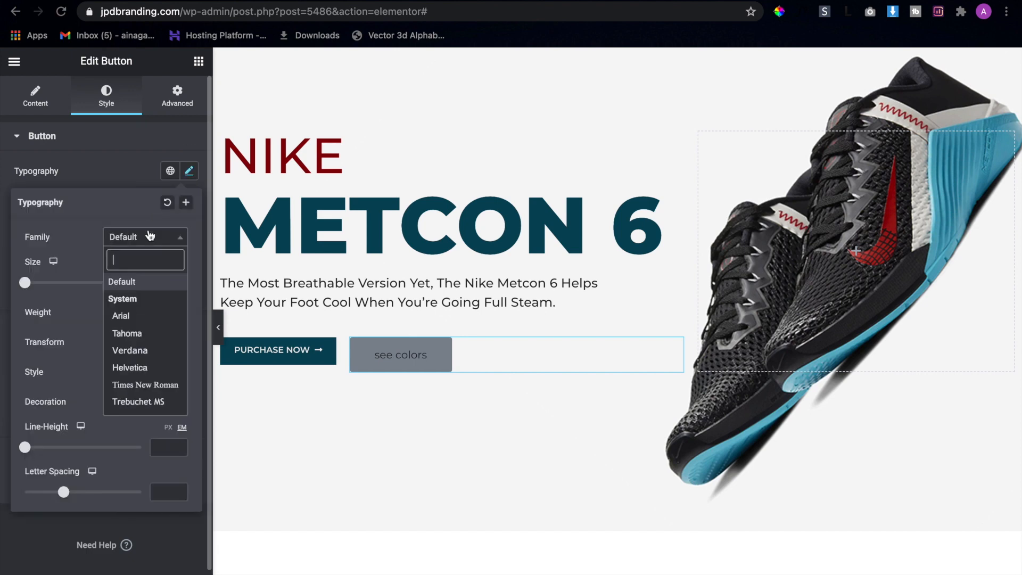
text(montse)
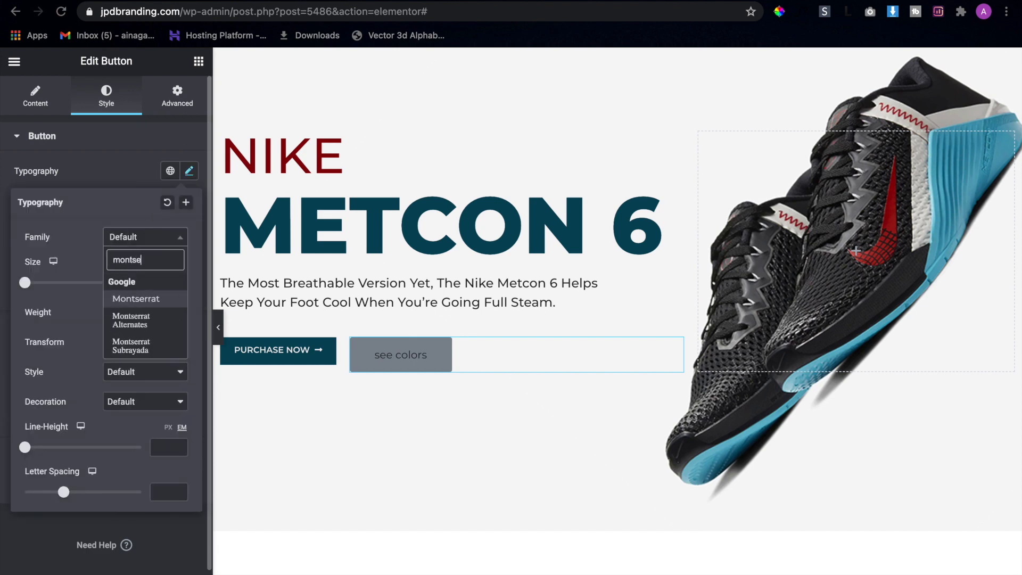
key(Return)
click(165, 279)
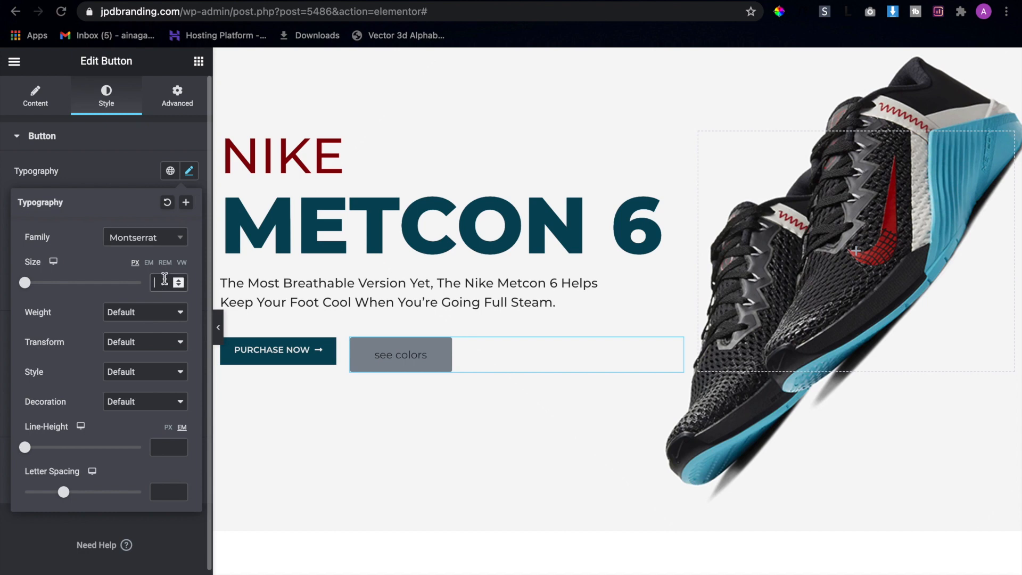
text(12)
click(154, 314)
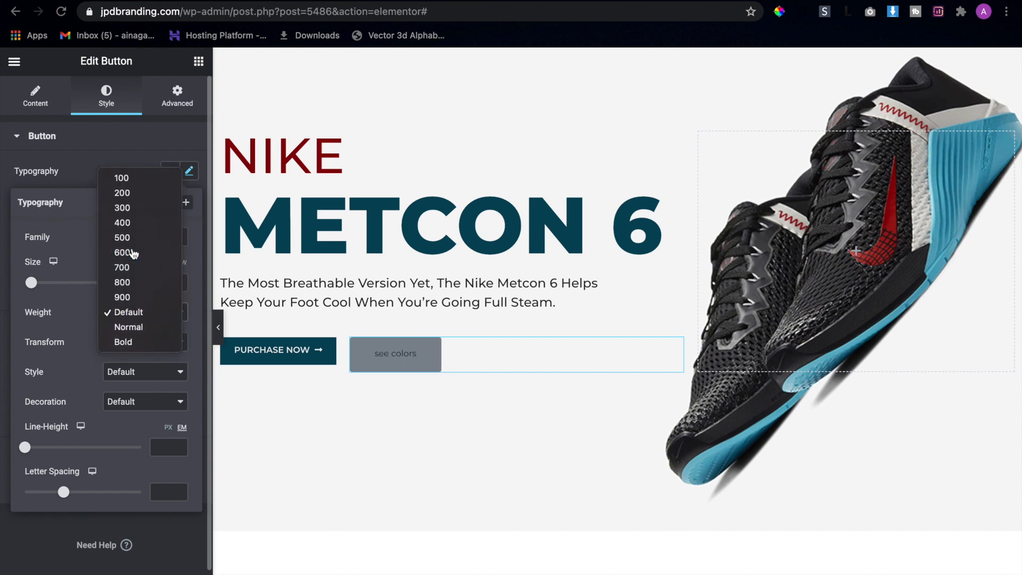
click(133, 253)
click(128, 343)
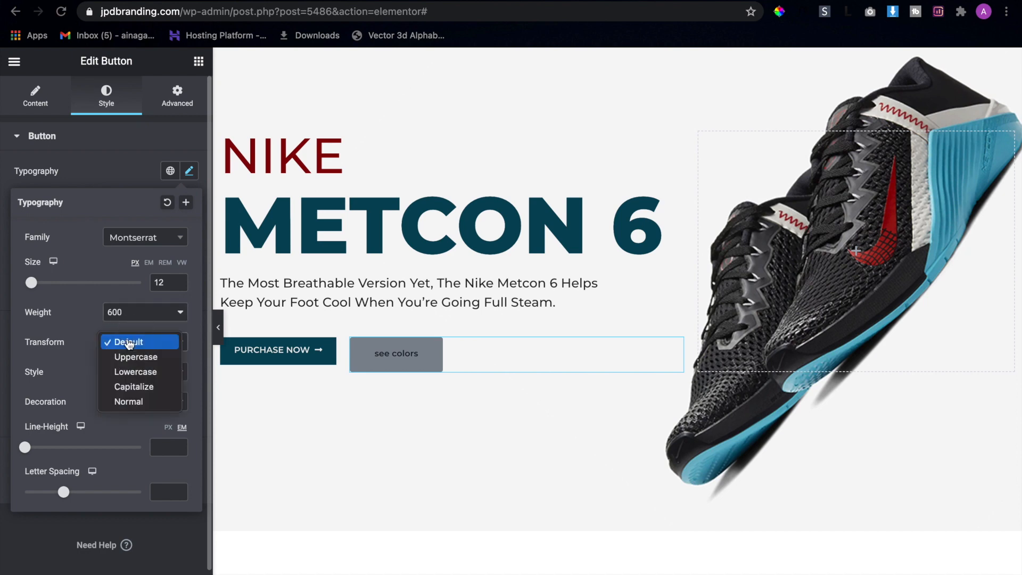
click(133, 358)
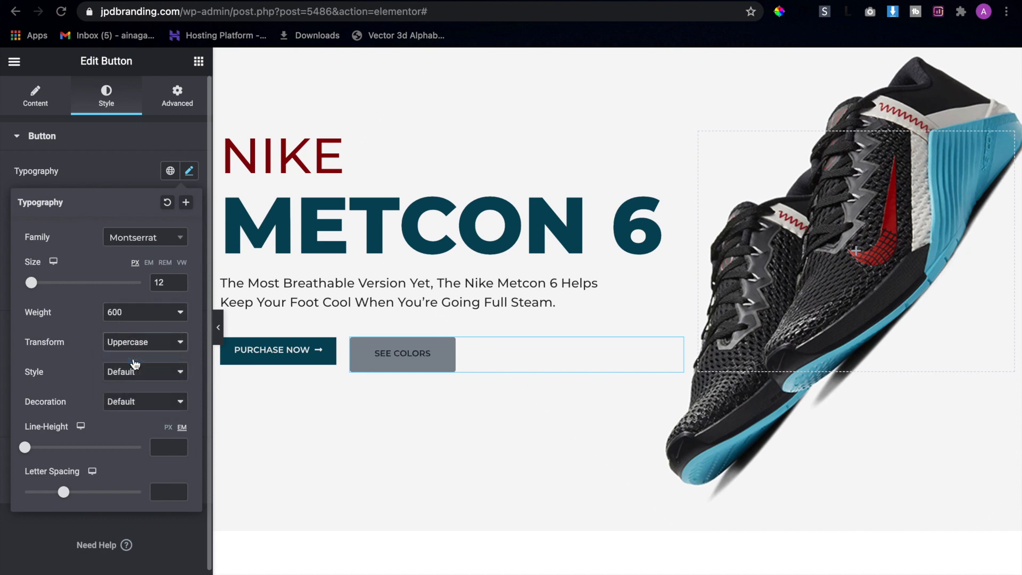
click(189, 170)
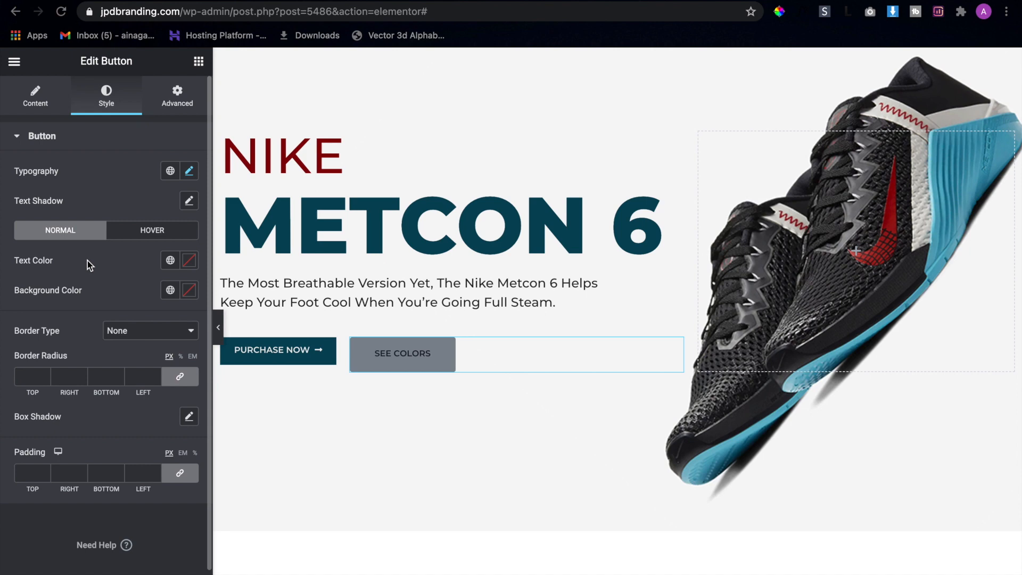
Set the "see colors" button's text color to 860309 and make its background color fully transparent
click(189, 265)
text(8)
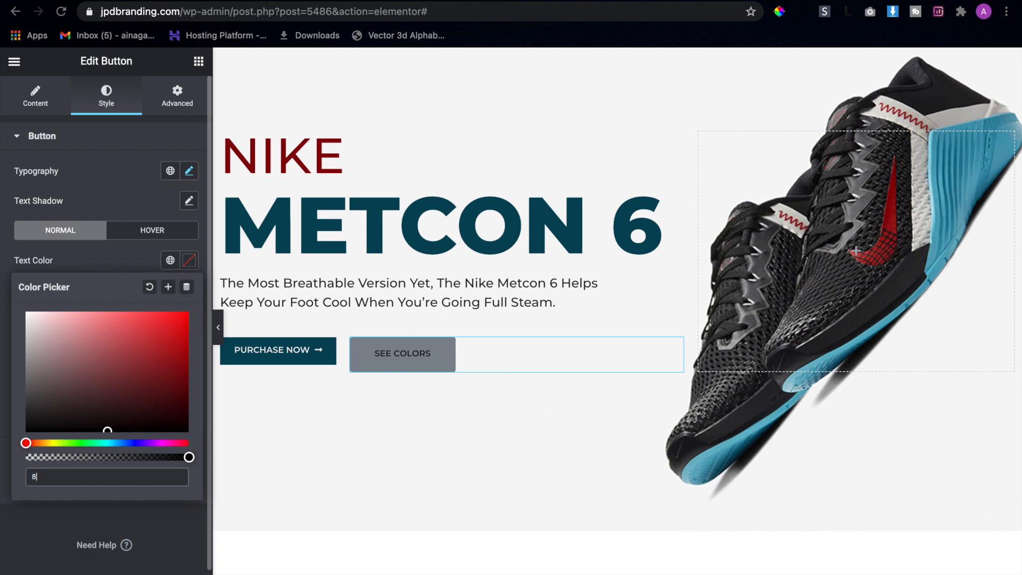
text(60309)
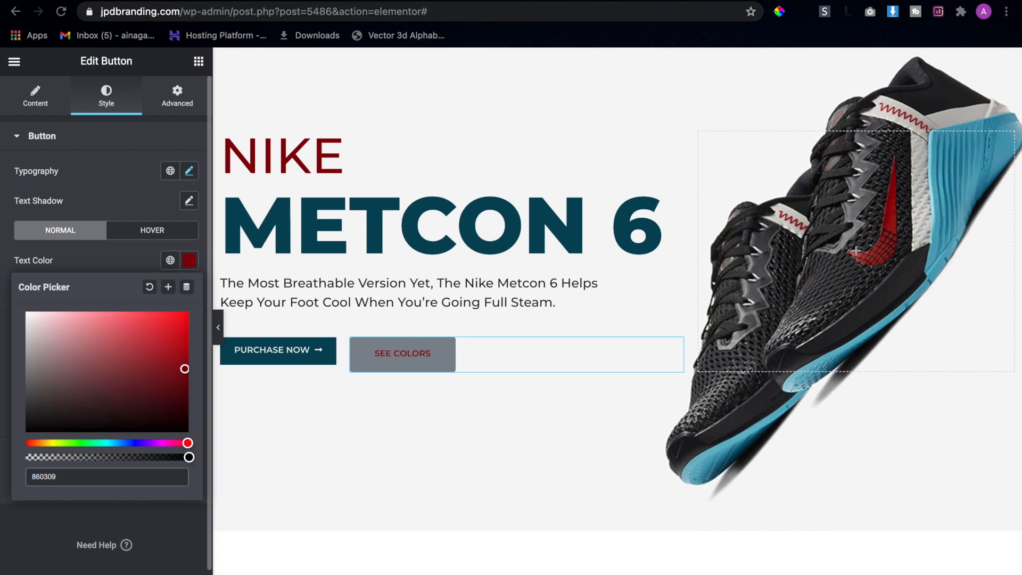
click(188, 261)
click(190, 290)
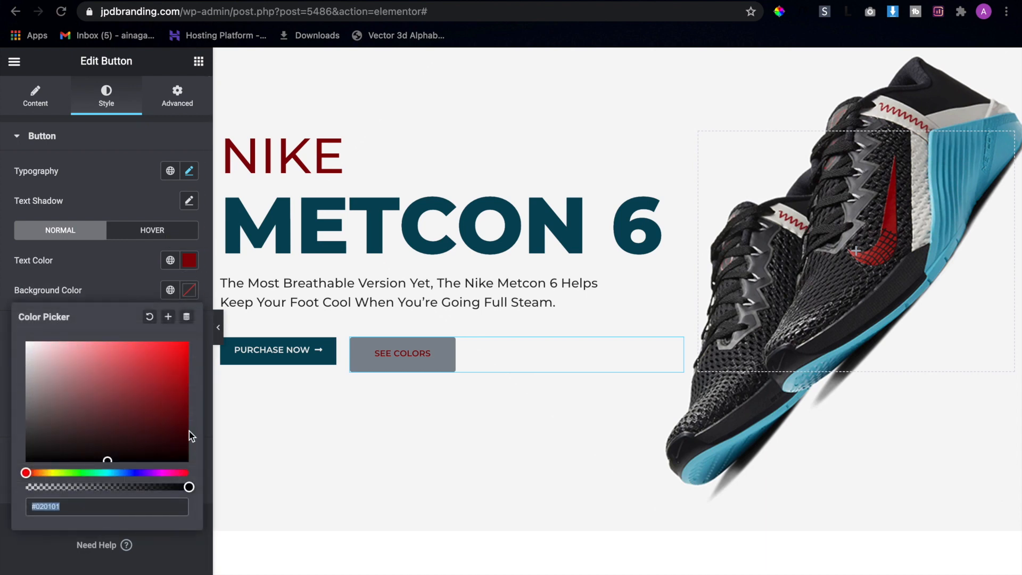
drag(189, 485, 11, 485)
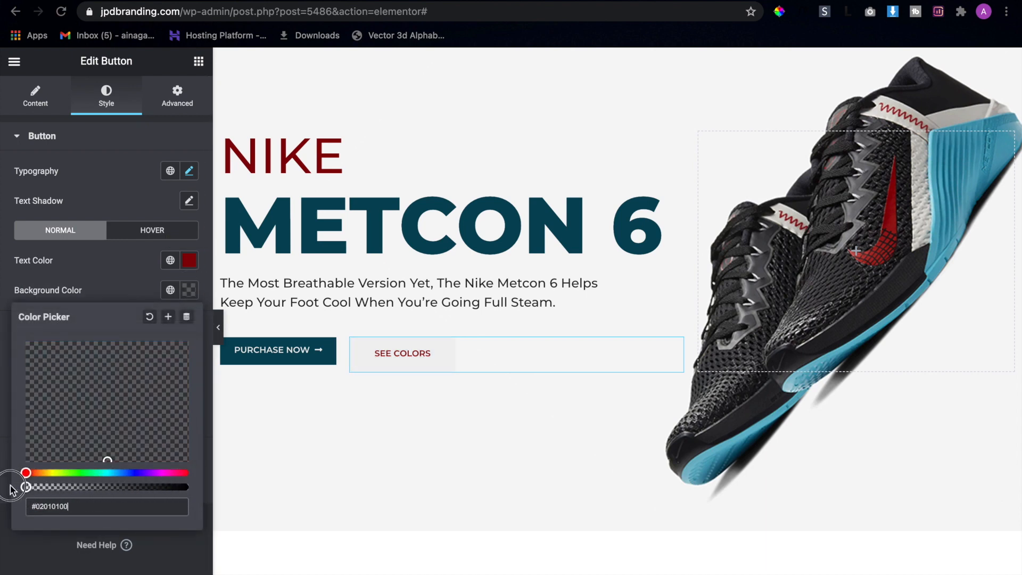
click(190, 291)
Give the "see colors" button a solid border 1 px wide on all sides
click(152, 336)
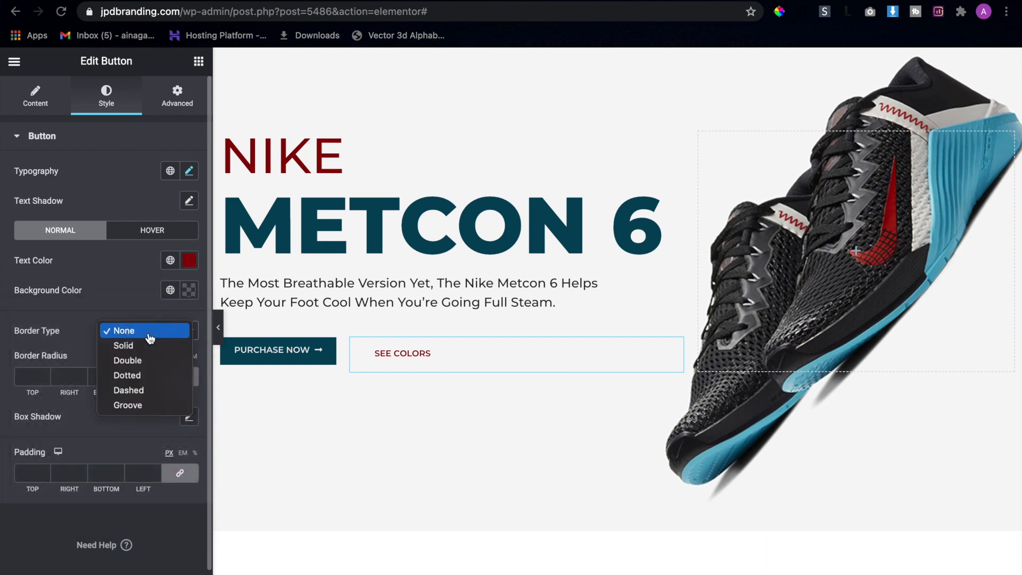
click(151, 347)
click(25, 379)
text(1)
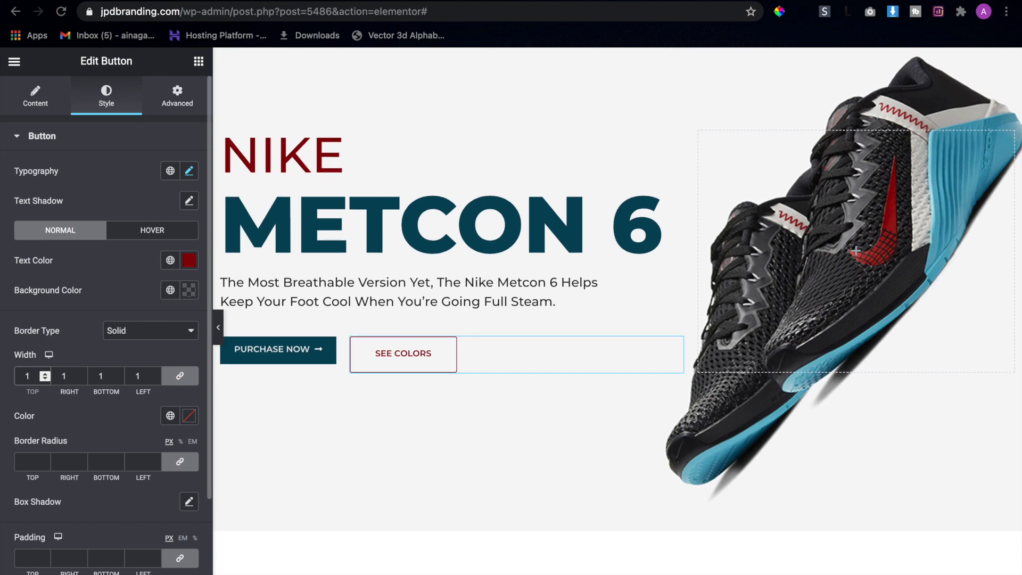
Set the "see colors" button's border radius to 0 px and its border color to 860309
scroll(61, 440, down, 2)
click(24, 390)
text(0)
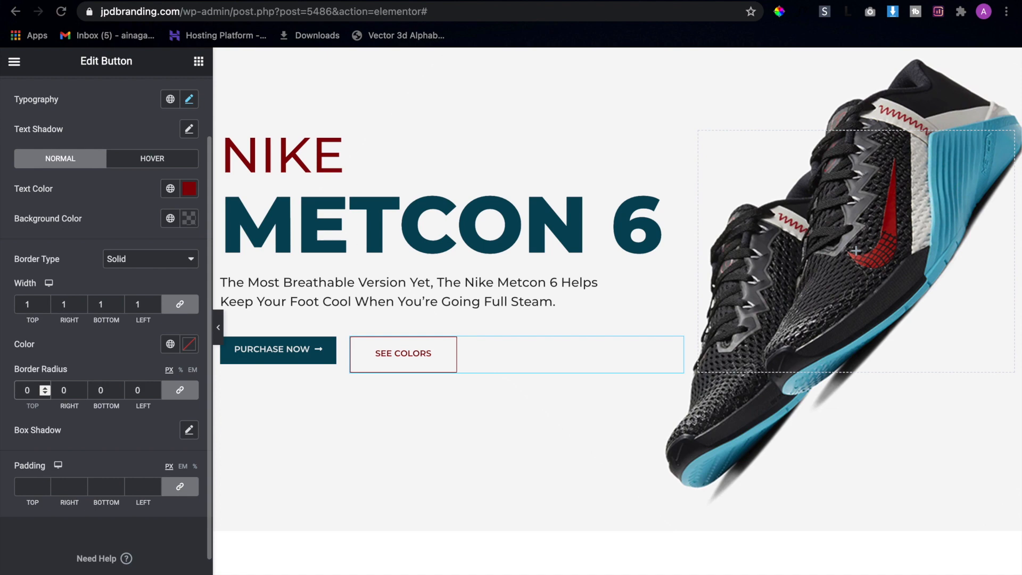
click(193, 346)
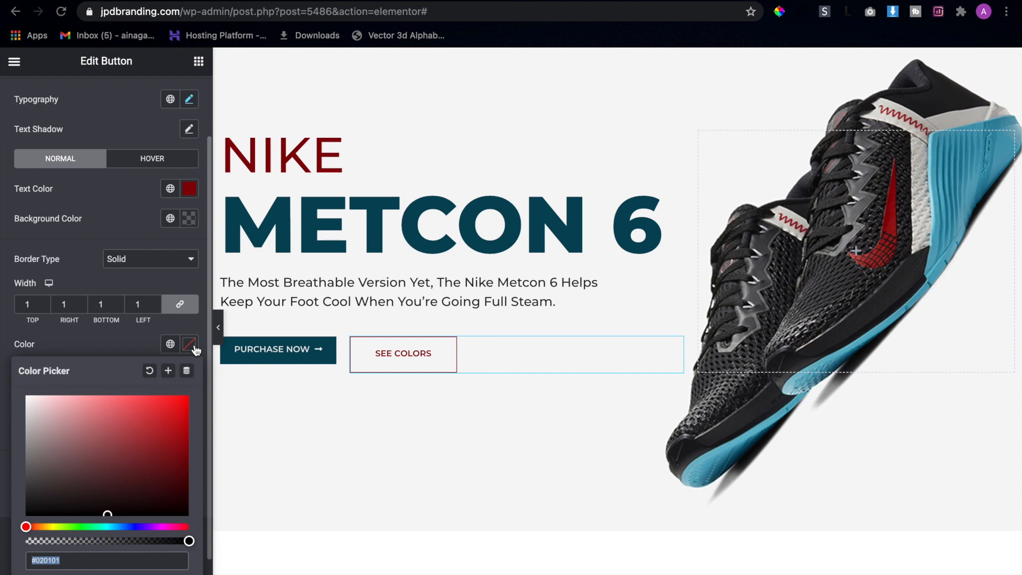
text(860309)
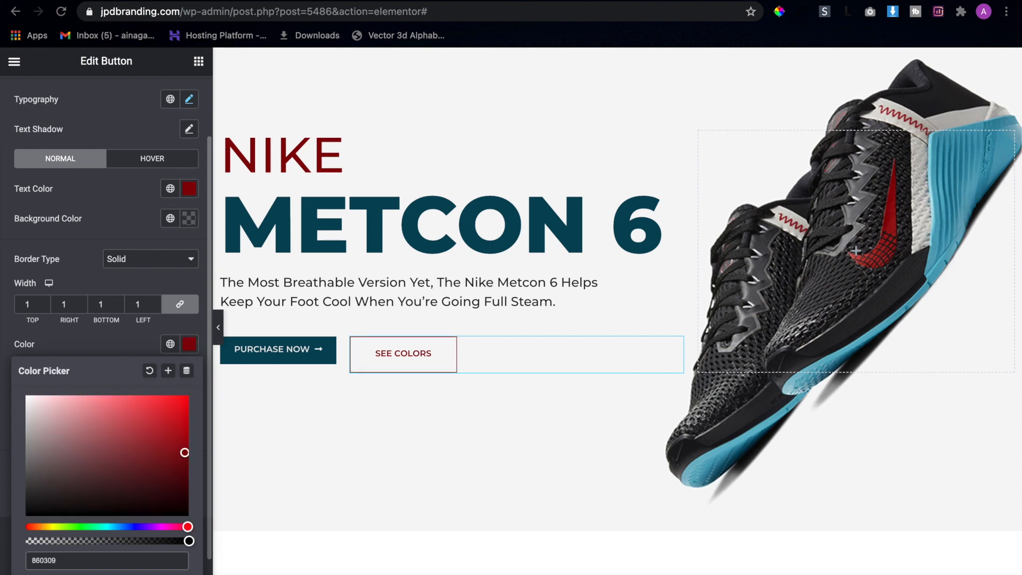
click(194, 347)
Unlink the "see colors" button's padding and set 12 px for top and bottom and 20 px for right and left
scroll(153, 417, down, 1)
click(32, 459)
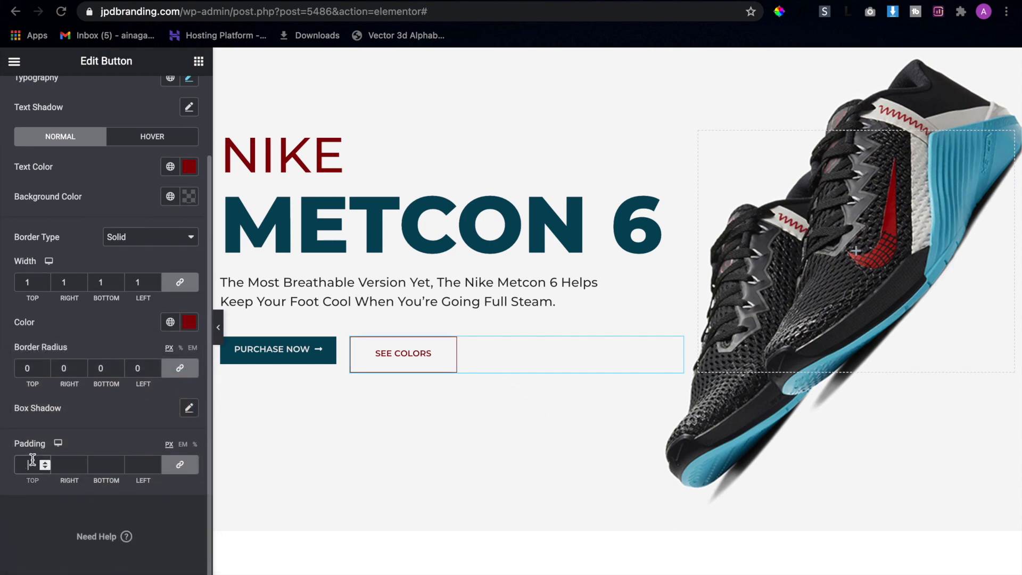
click(180, 464)
double_click(19, 465)
text(12)
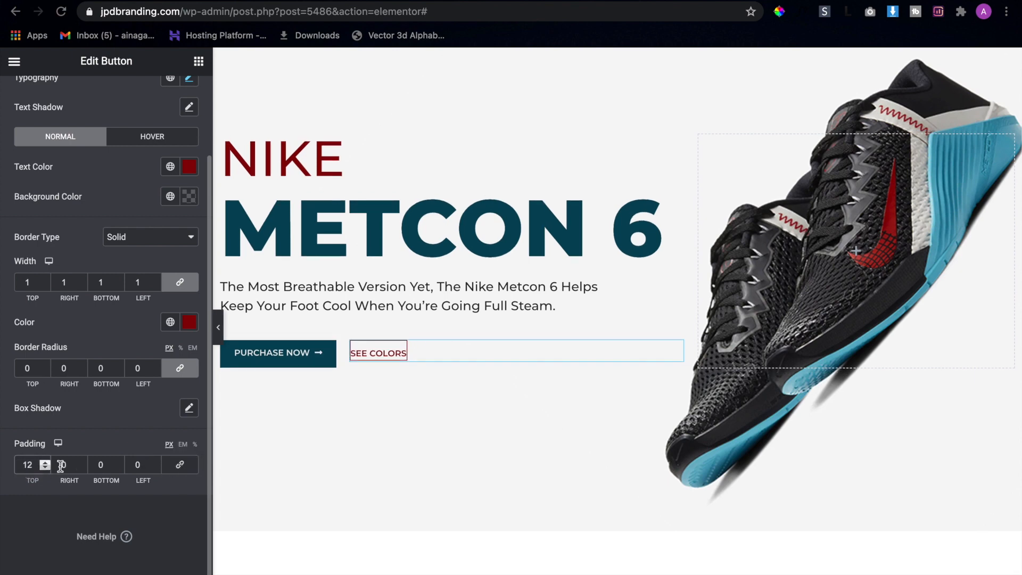
double_click(101, 464)
text(12)
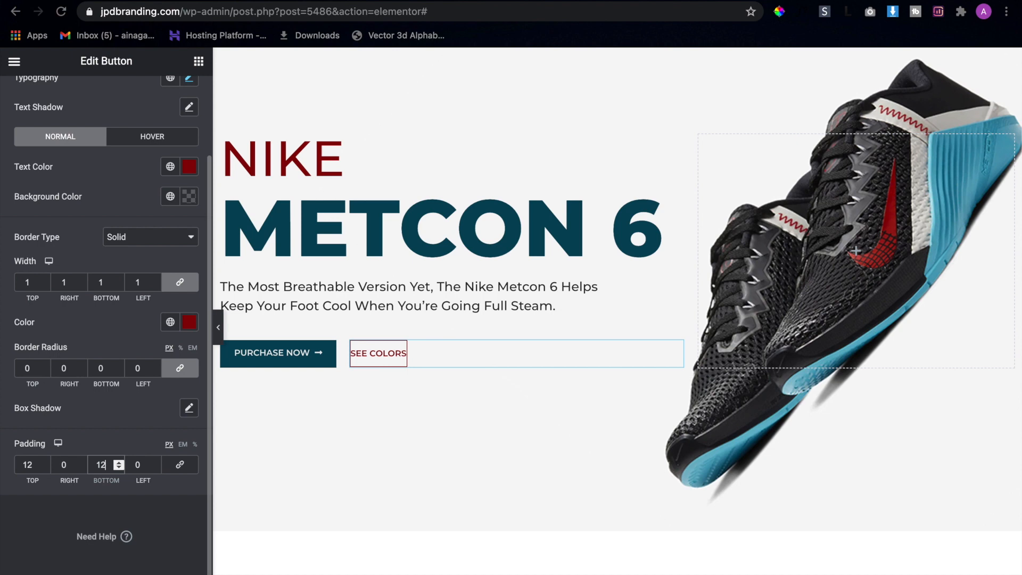
double_click(72, 467)
text(20)
click(131, 466)
text(20)
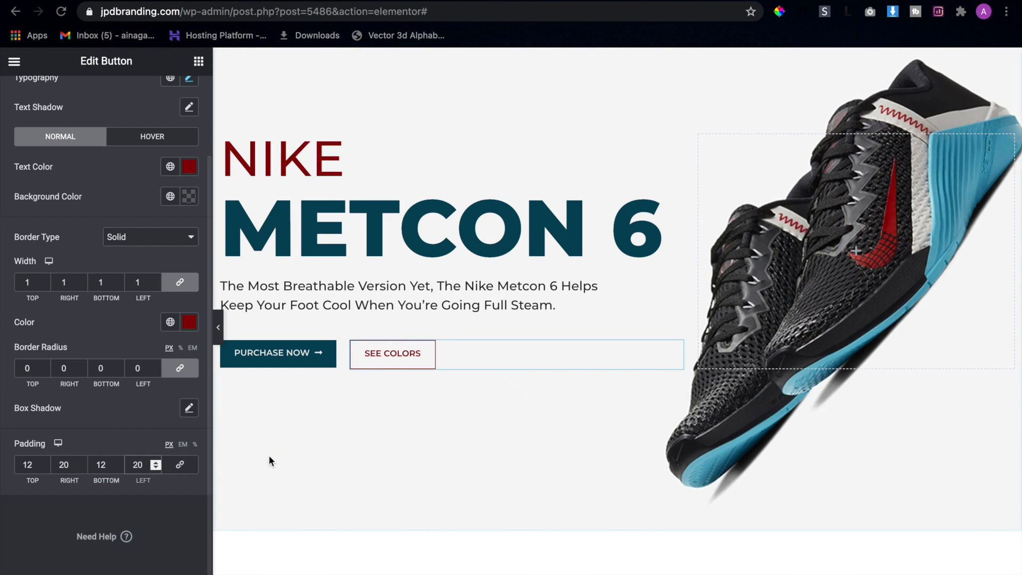
Switch to the tablet preview and set the hero section's minimum height to 70 VH
scroll(290, 260, up, 2)
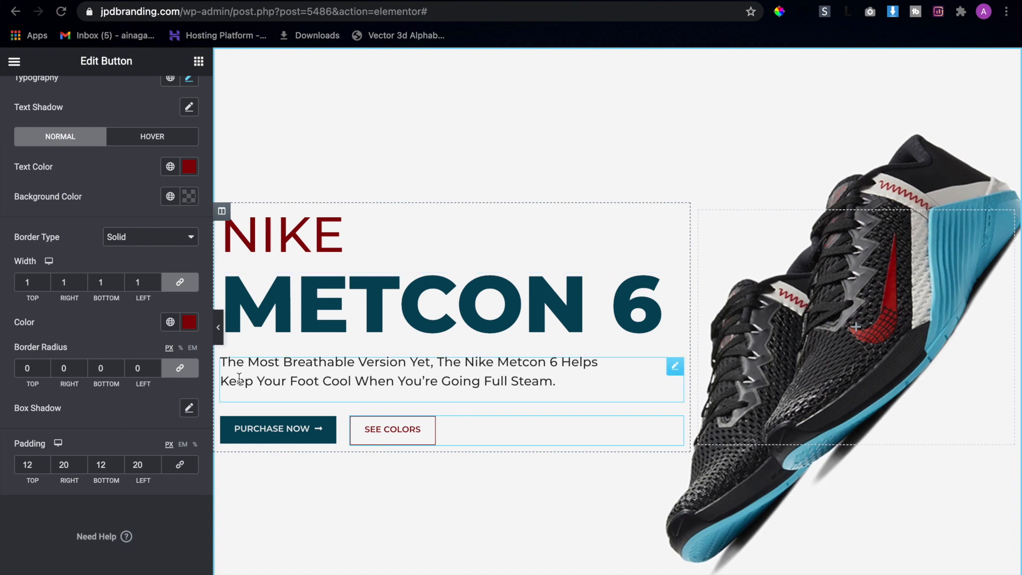
mouse_move(80, 568)
click(82, 528)
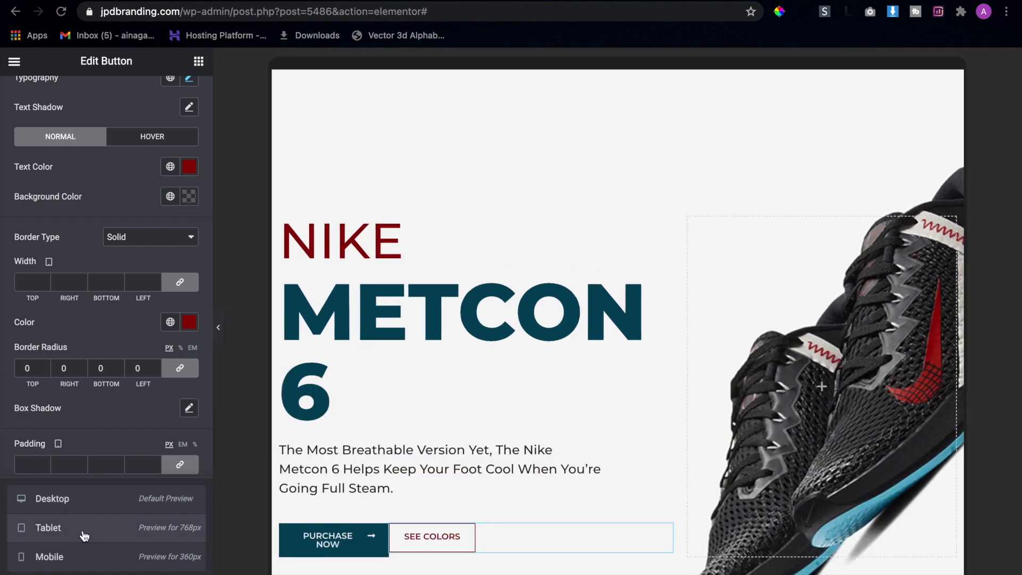
scroll(524, 357, up, 1)
click(617, 142)
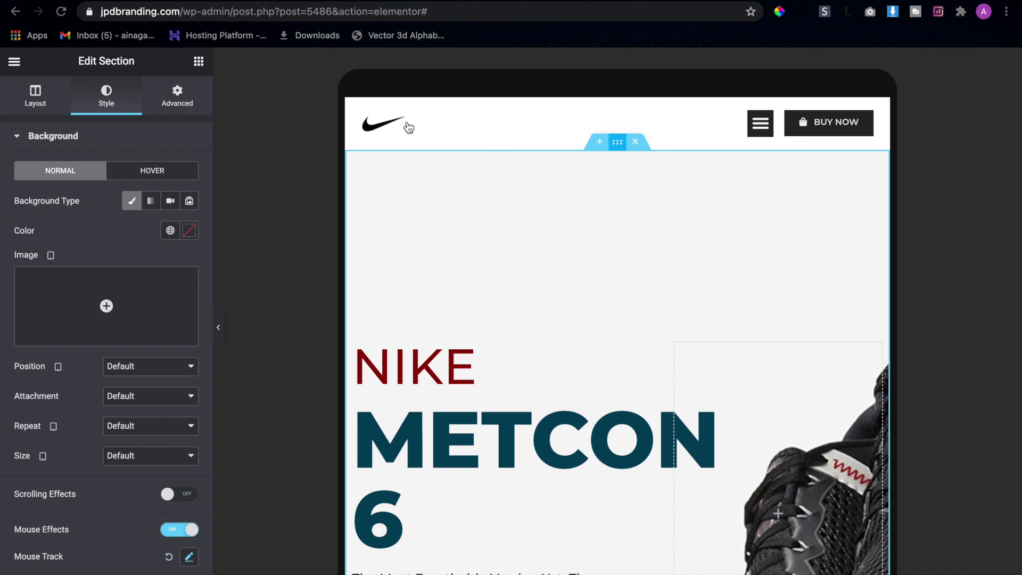
click(27, 119)
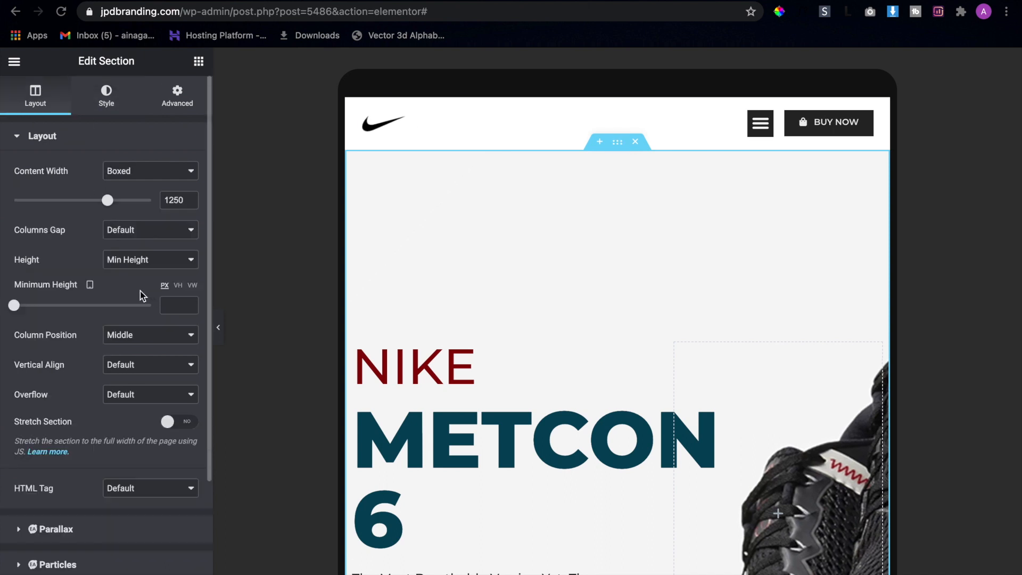
click(180, 287)
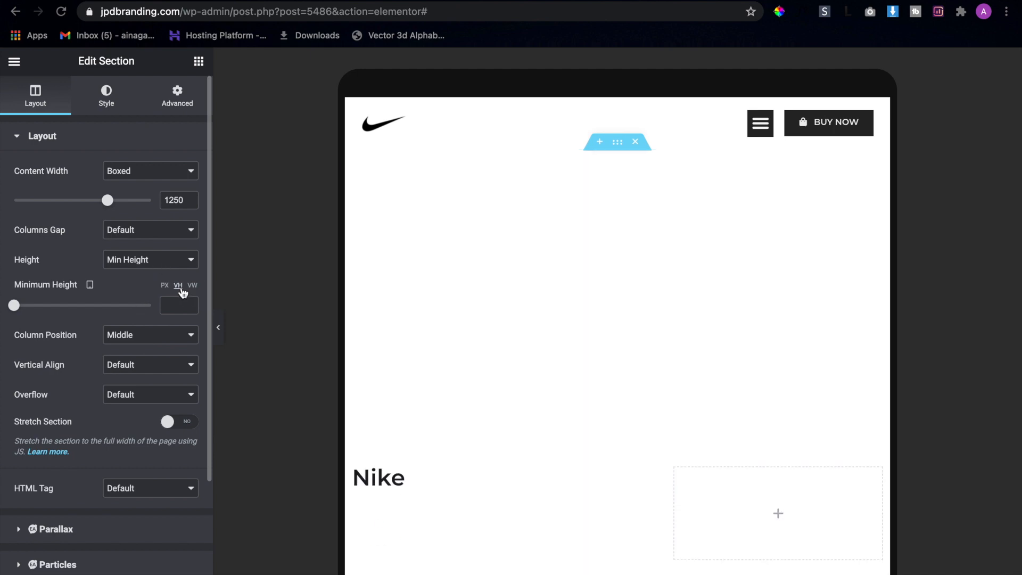
click(173, 302)
text(70)
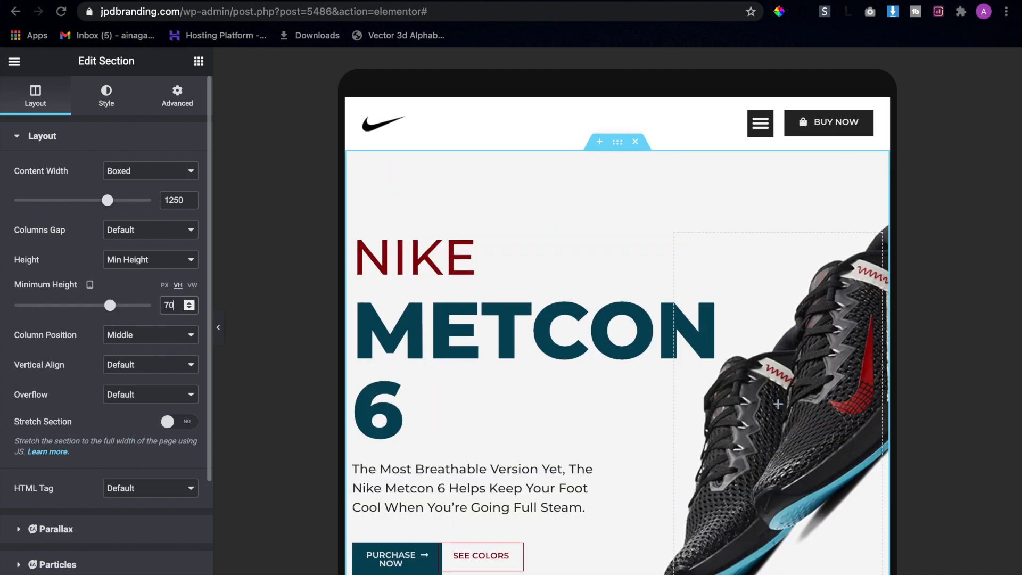
Unlink the tablet margins of the hero's text column and set its left margin to 5%
click(353, 234)
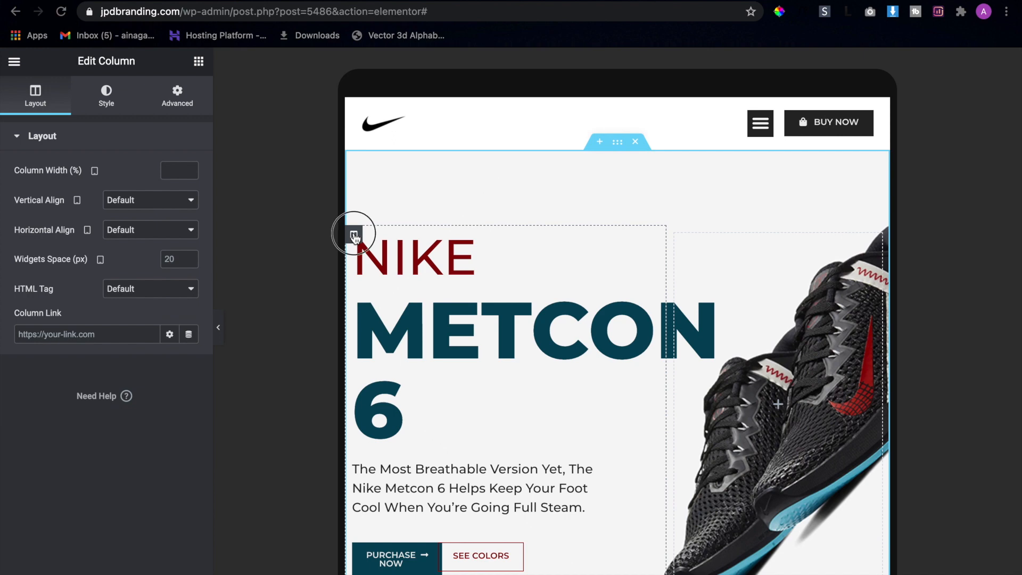
click(177, 98)
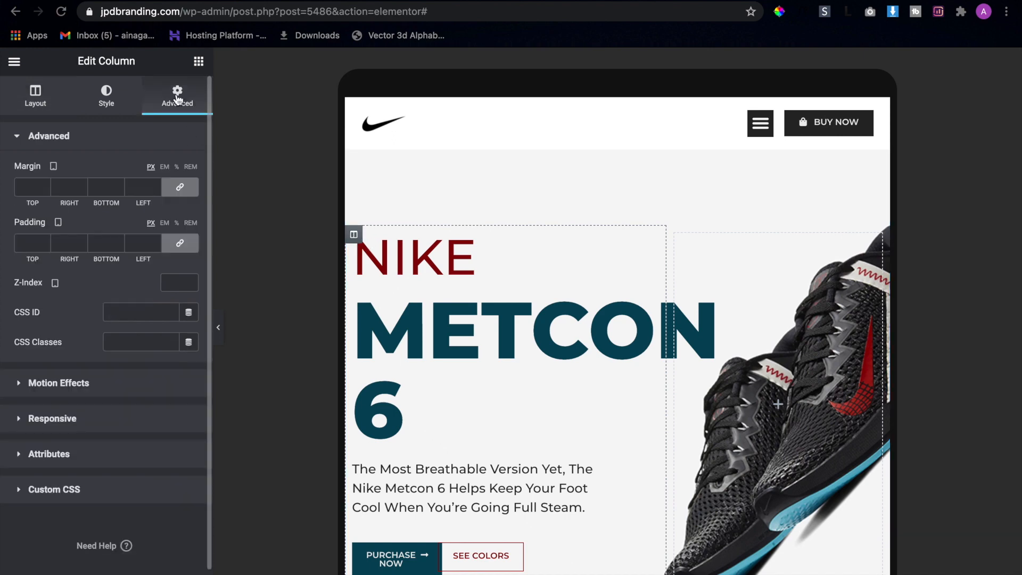
click(184, 186)
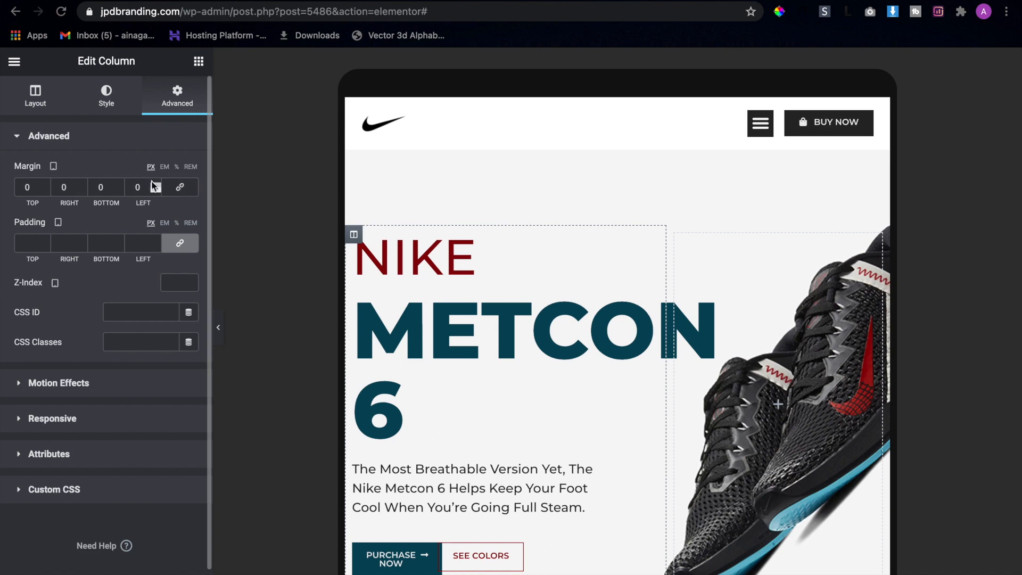
click(176, 166)
click(145, 181)
text(5)
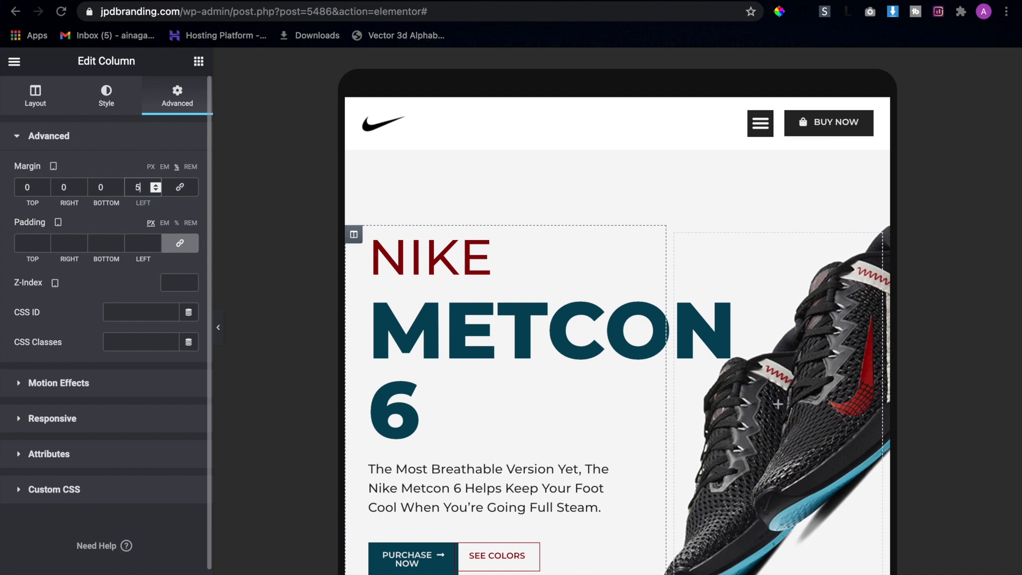
Set the tablet font size of the "Nike" heading to 46 px
click(465, 248)
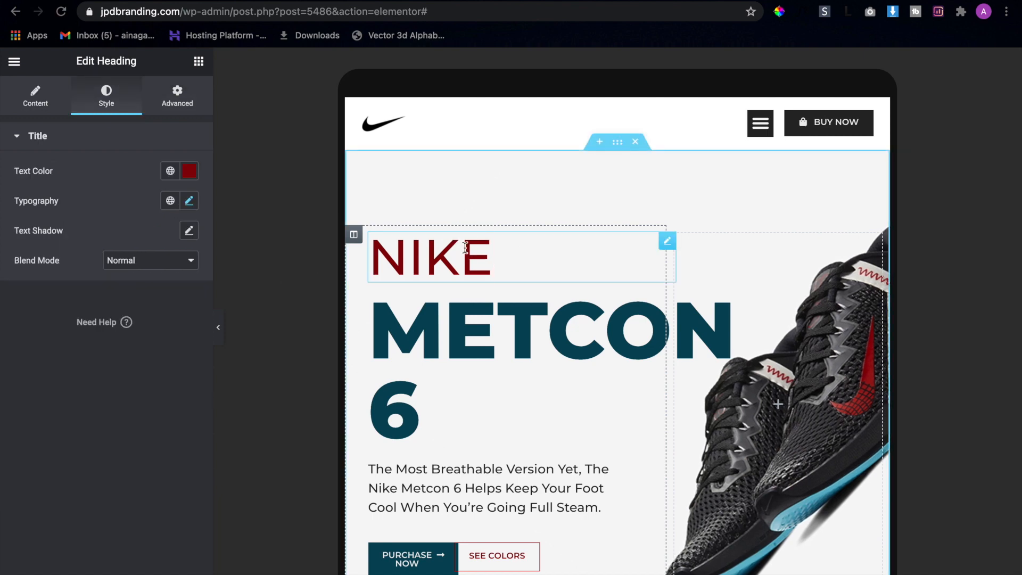
click(189, 201)
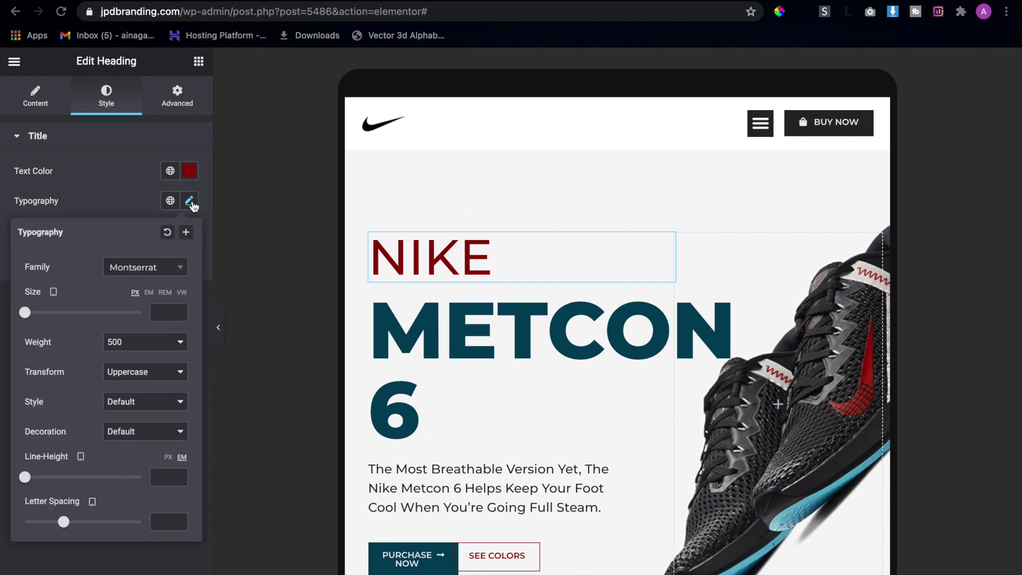
click(158, 310)
text(46)
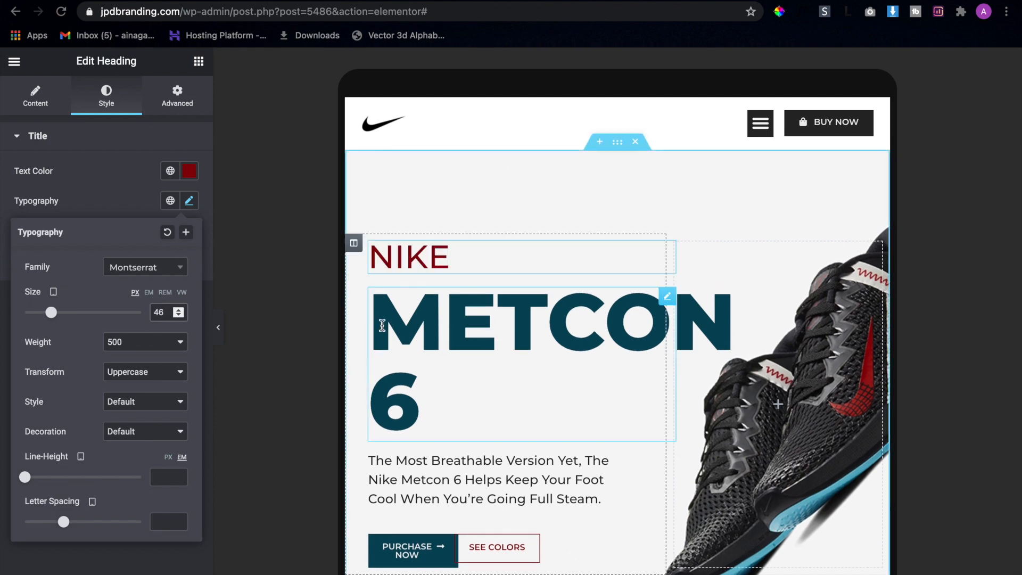
Set the tablet font size of the "Metcon 6" heading to 80 px
click(382, 327)
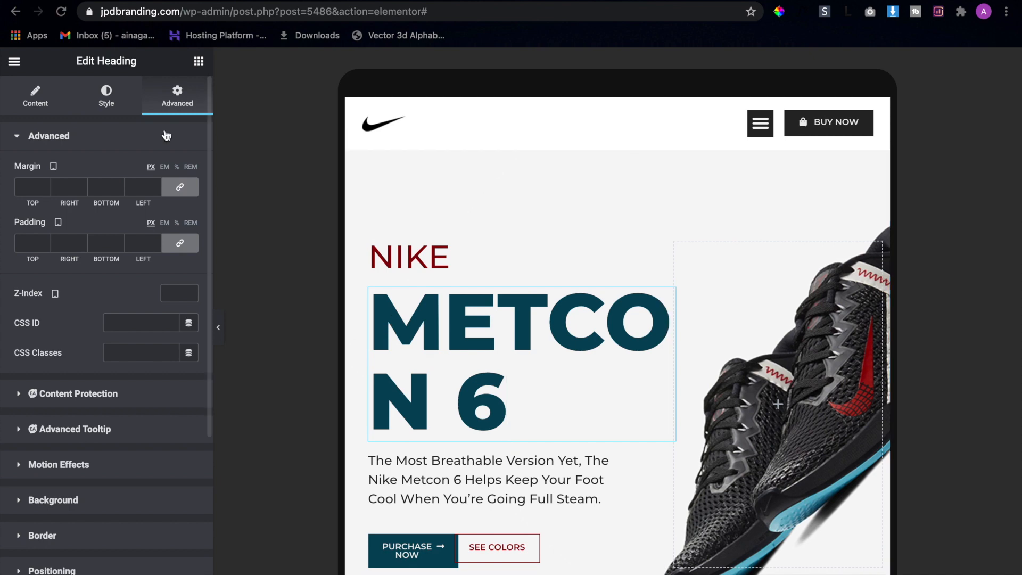
click(115, 106)
click(189, 201)
click(163, 313)
text(80)
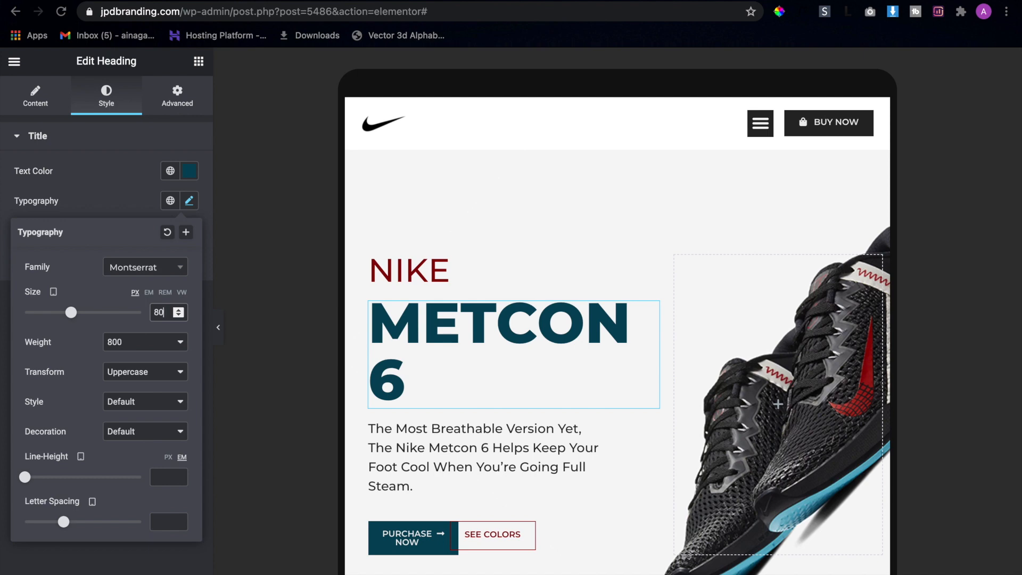
Unlink the "Metcon 6" heading's tablet margins and set its top margin to -4%
click(176, 104)
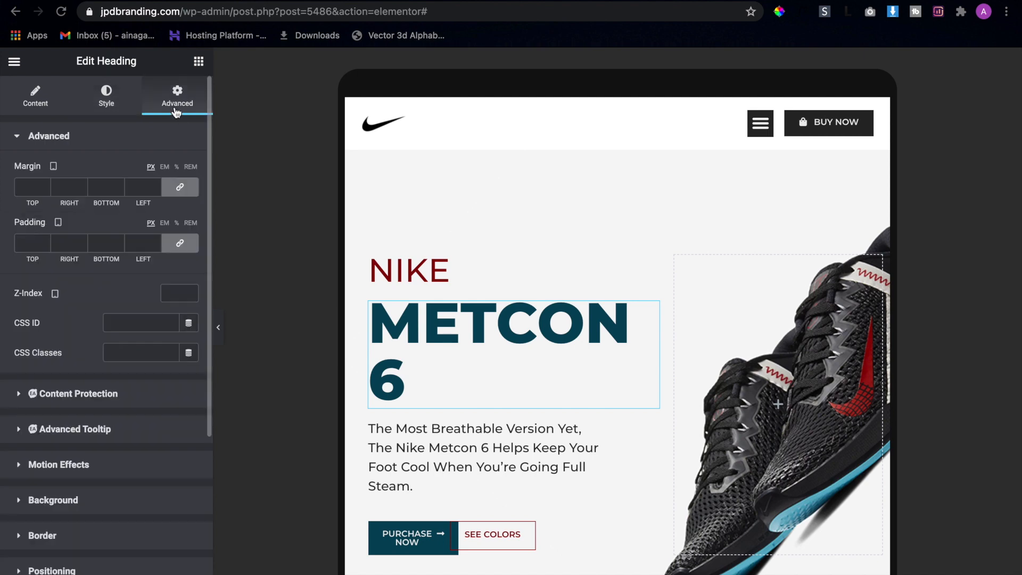
click(183, 186)
click(32, 191)
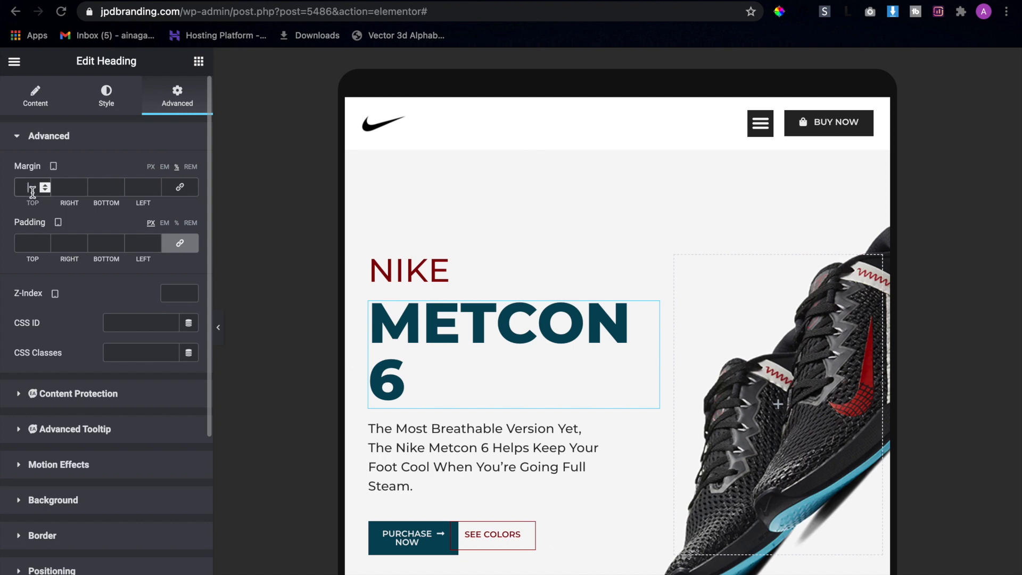
text(-4)
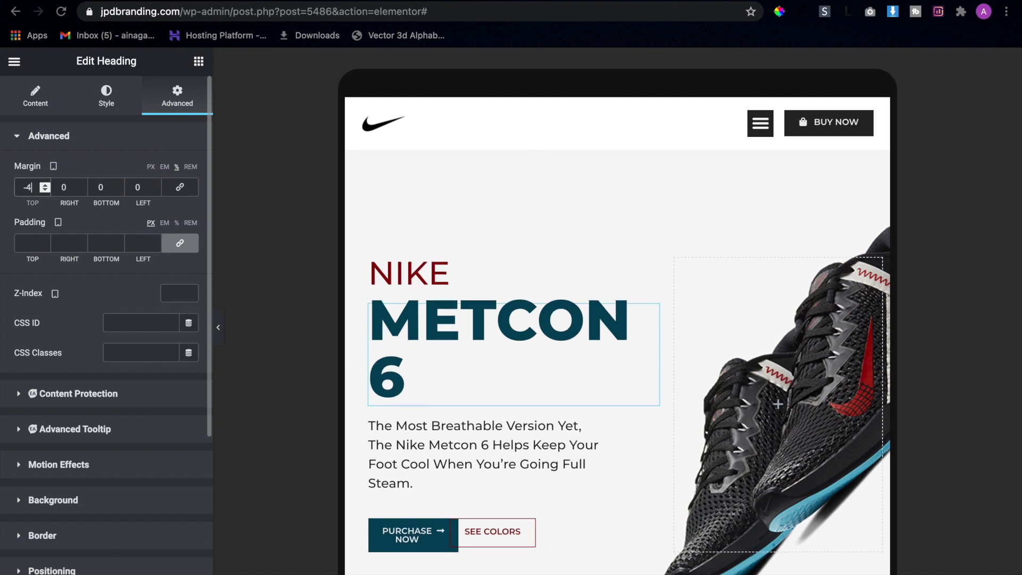
Unlink the description paragraph's tablet margins and set its top margin to -4 px
click(552, 472)
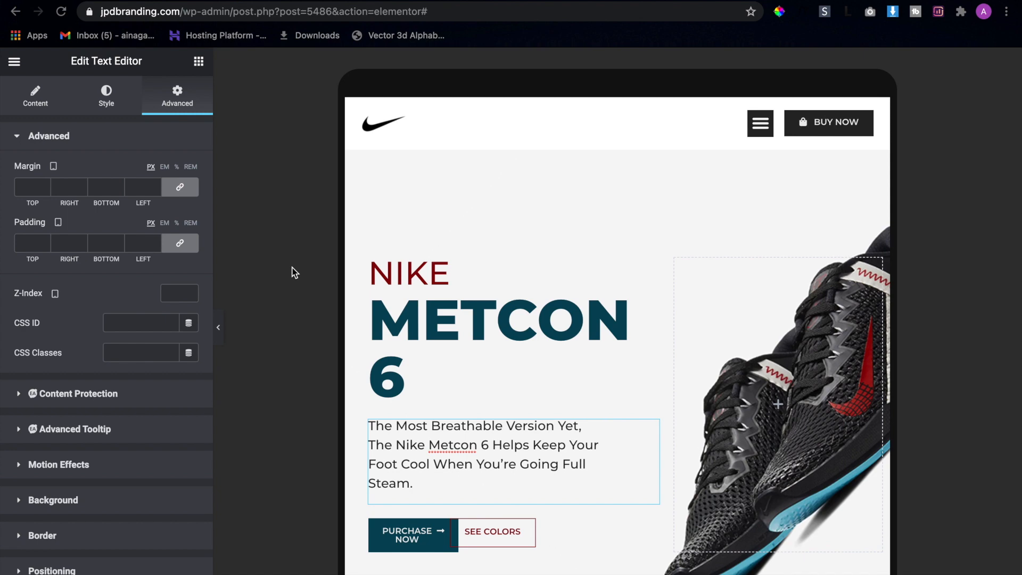
click(177, 194)
click(29, 186)
text(-2)
key(Down)
key(Down)
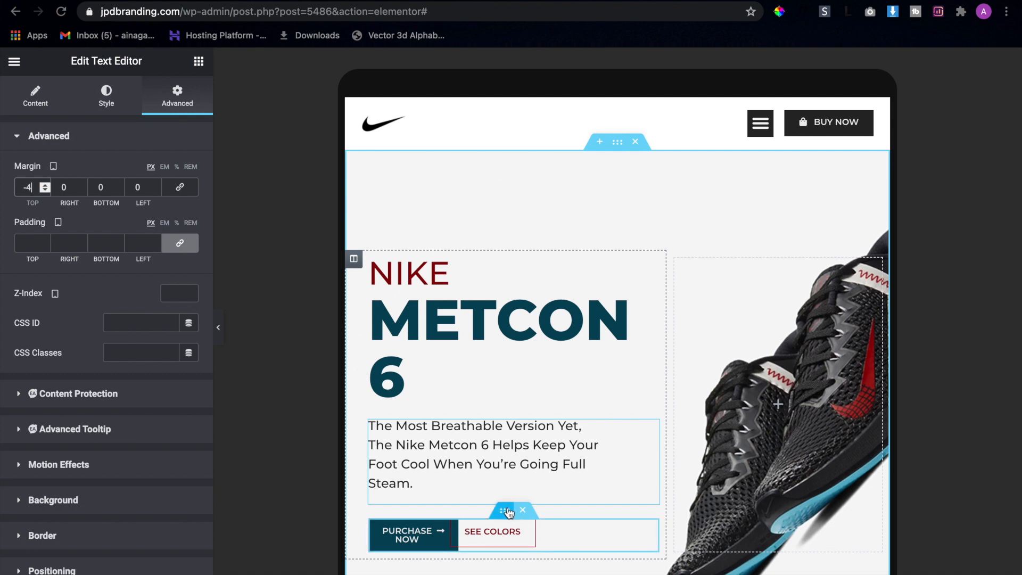
Unlink the tablet margins of the inner section holding the buttons and set its top margin to -3%
click(504, 511)
click(178, 104)
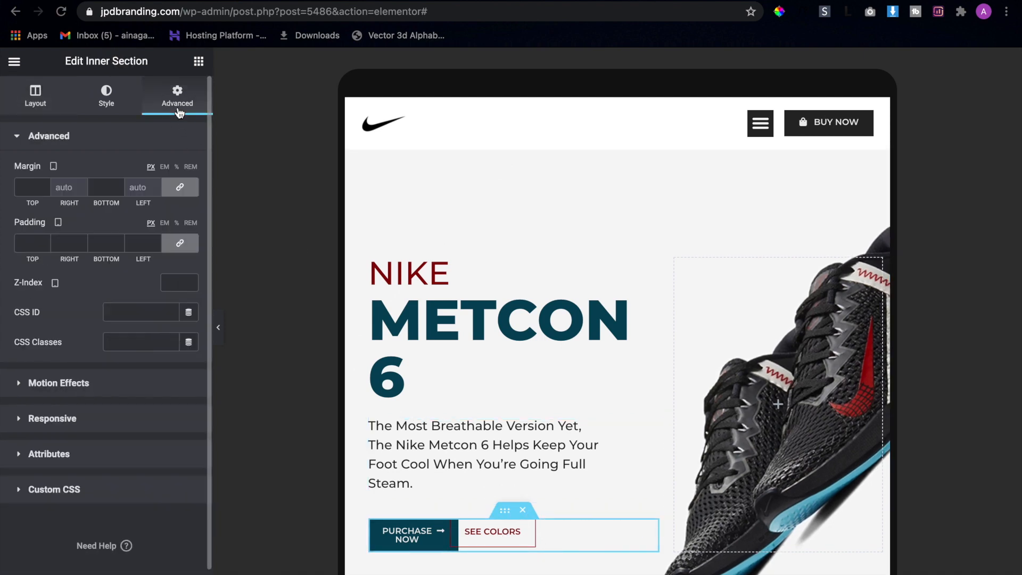
click(184, 188)
click(33, 185)
text(-3)
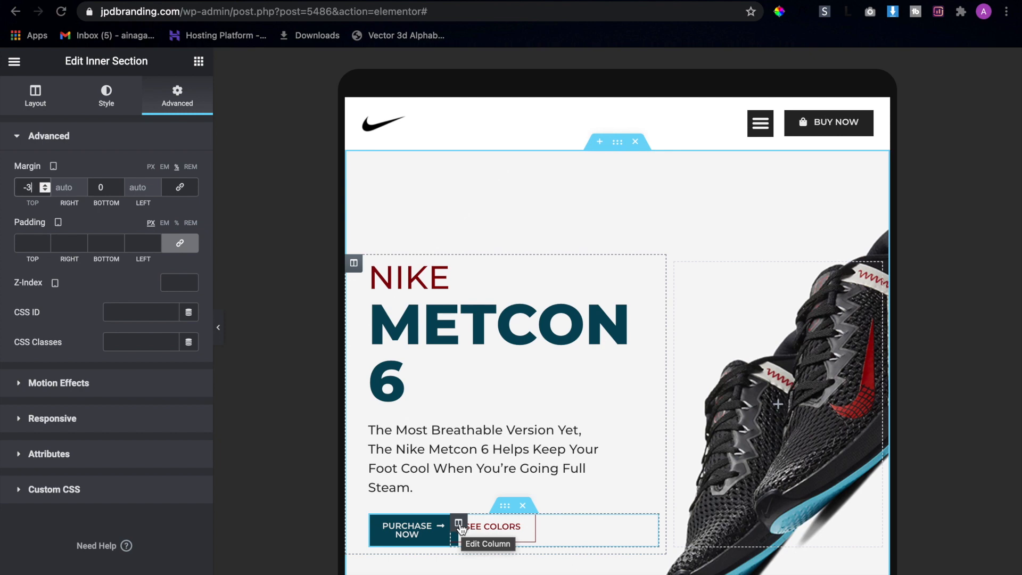
Set the tablet column width of both the Purchase Now and See Colors button columns to 40%
click(458, 523)
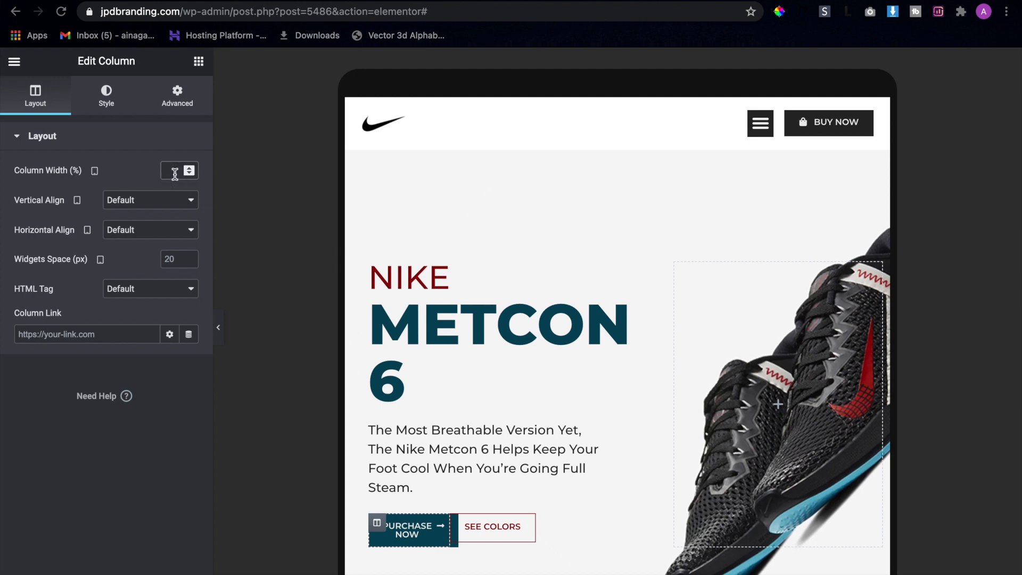
text(40)
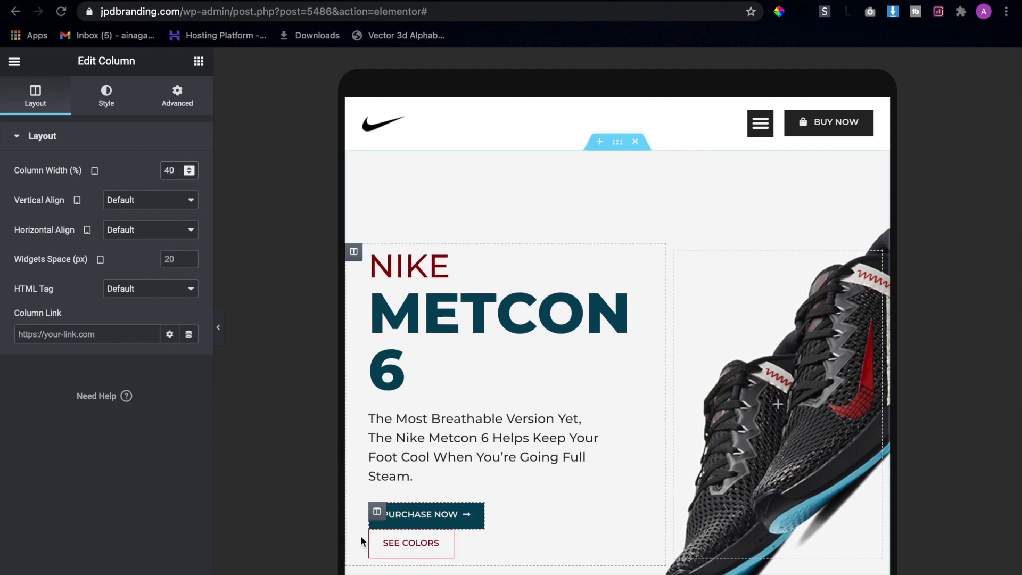
key(BackSpace)
key(BackSpace)
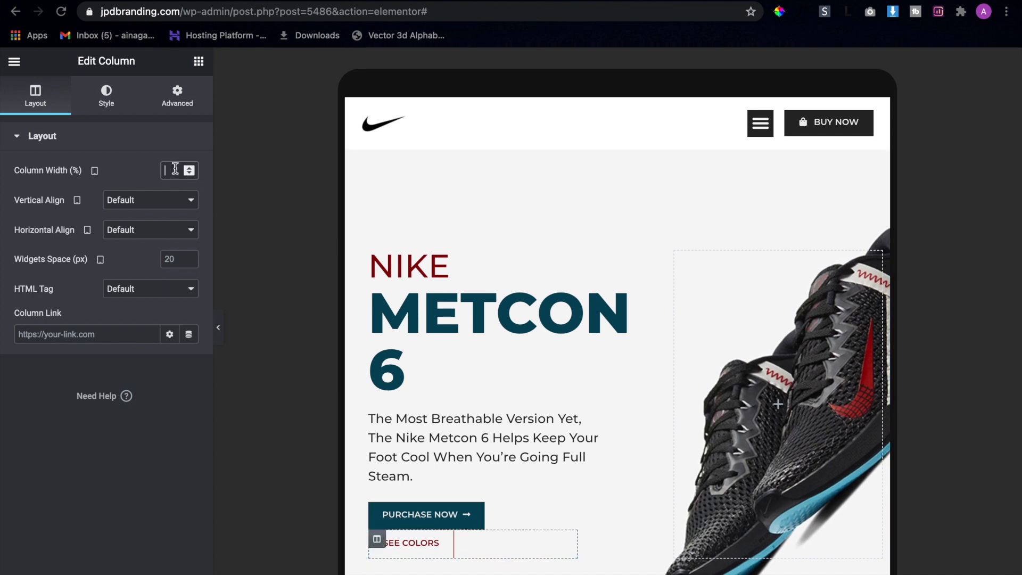
text(40)
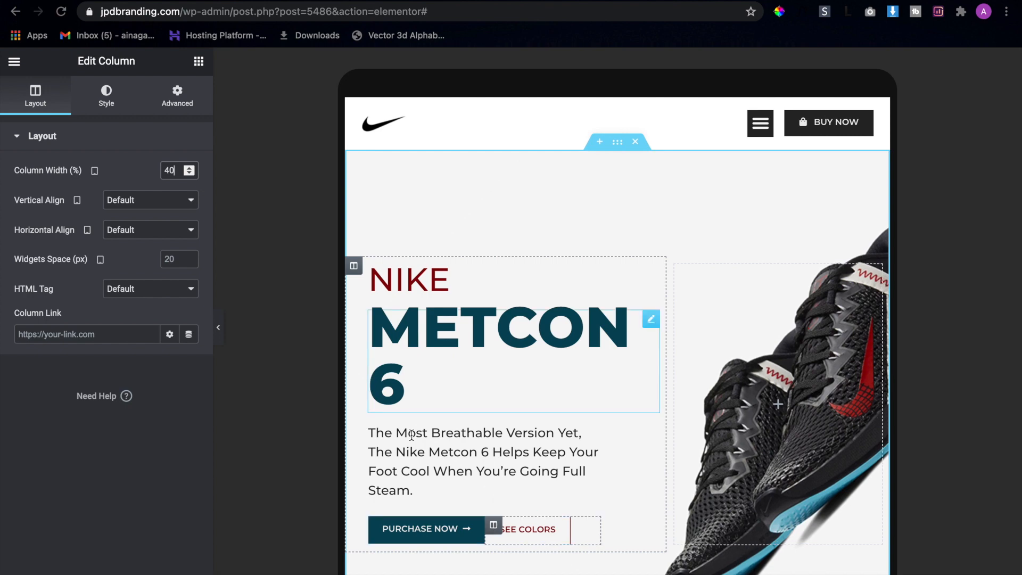
Center-align the See Colors button within its column for tablet
click(548, 539)
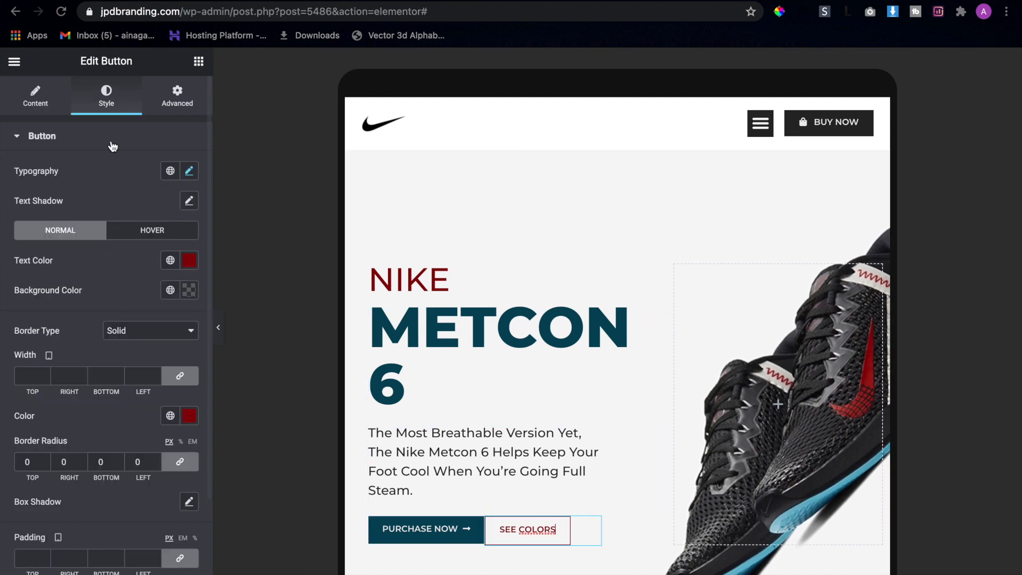
click(38, 97)
click(150, 280)
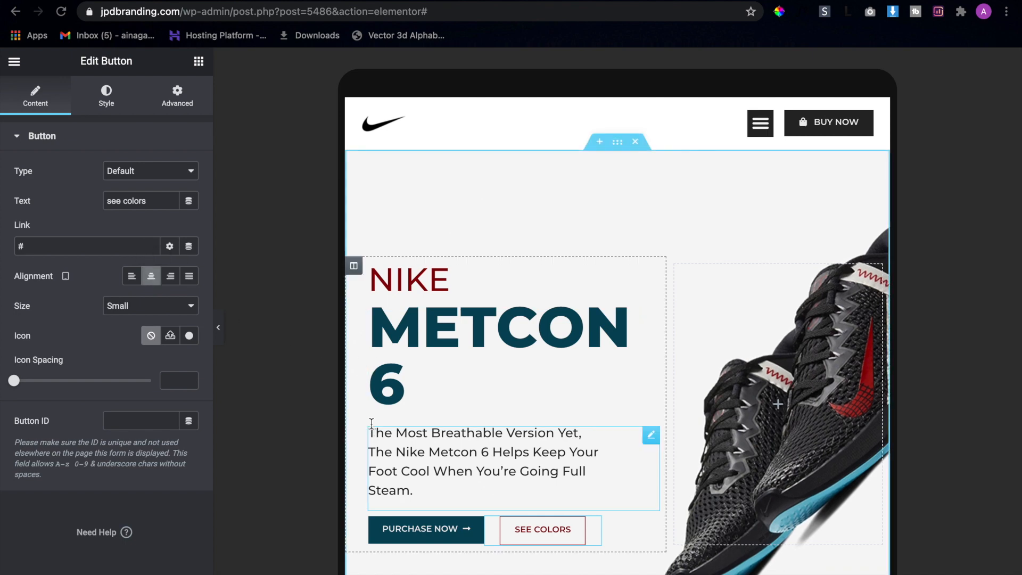
Set the tablet width of the column holding the hero text to 75% and left-align the See Colors button
scroll(373, 437, down, 1)
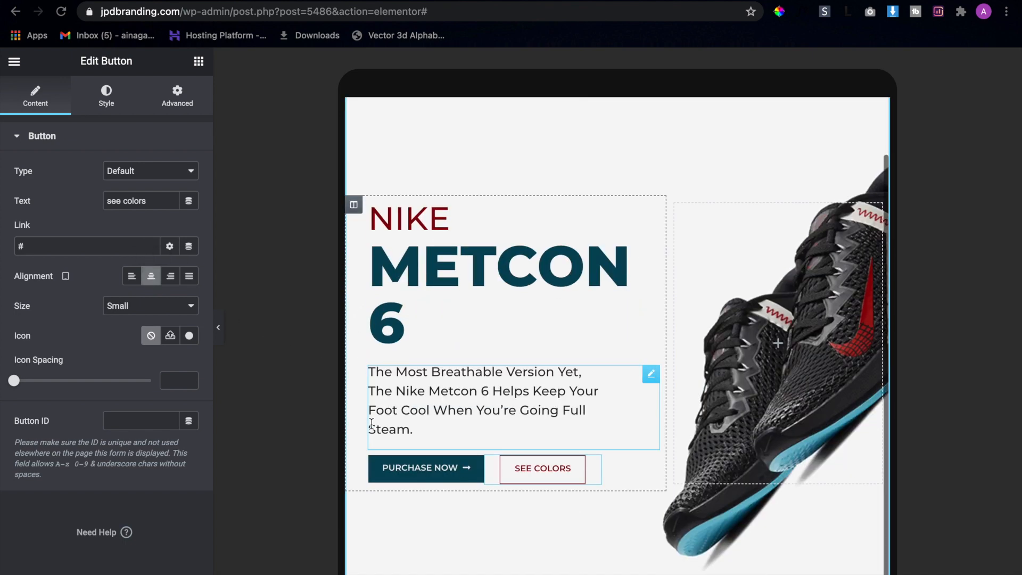
click(353, 207)
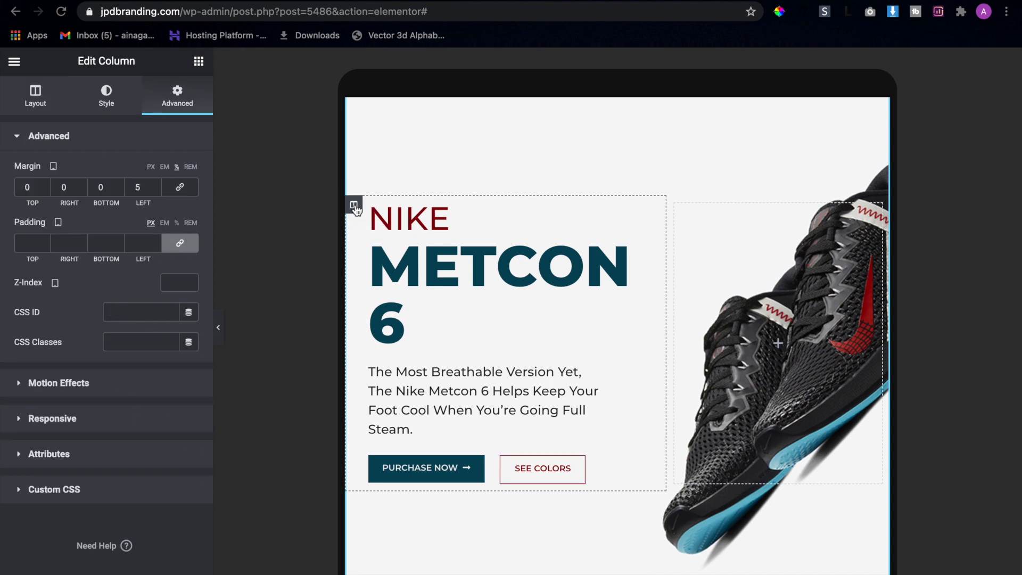
click(35, 96)
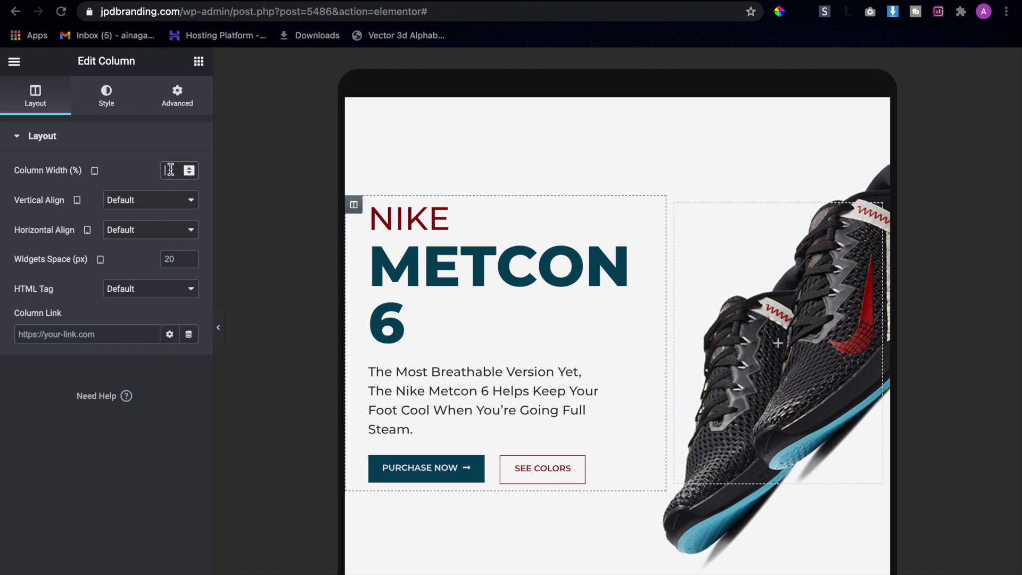
text(75)
click(597, 409)
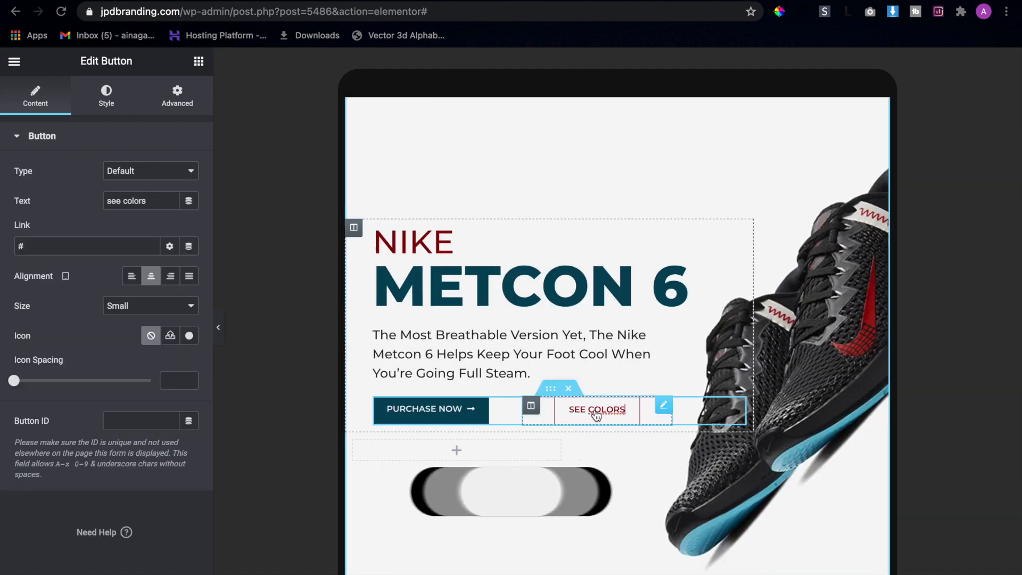
click(136, 277)
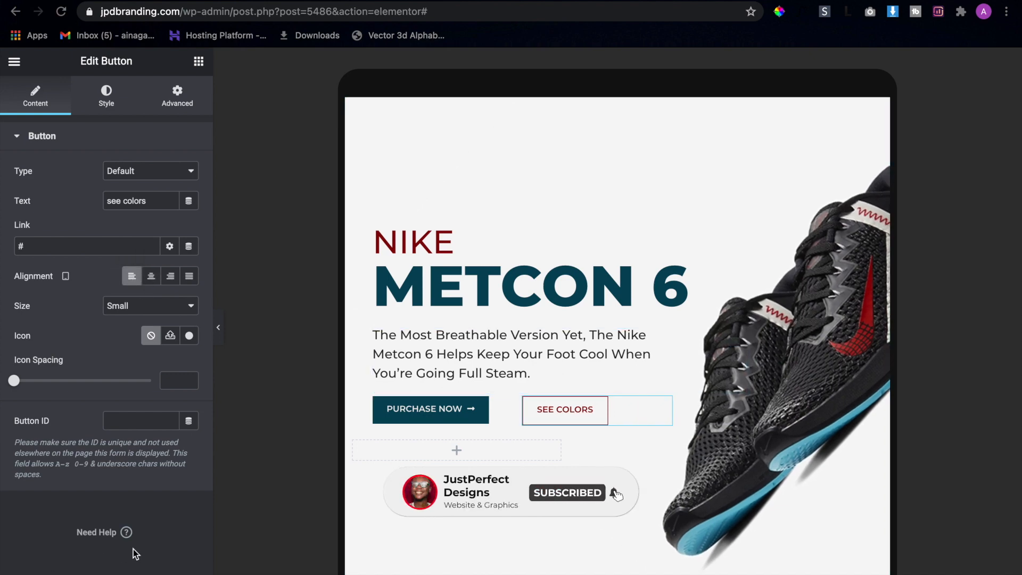
Switch to the mobile preview and set the hero section's minimum height to 90 VH
click(87, 571)
click(86, 569)
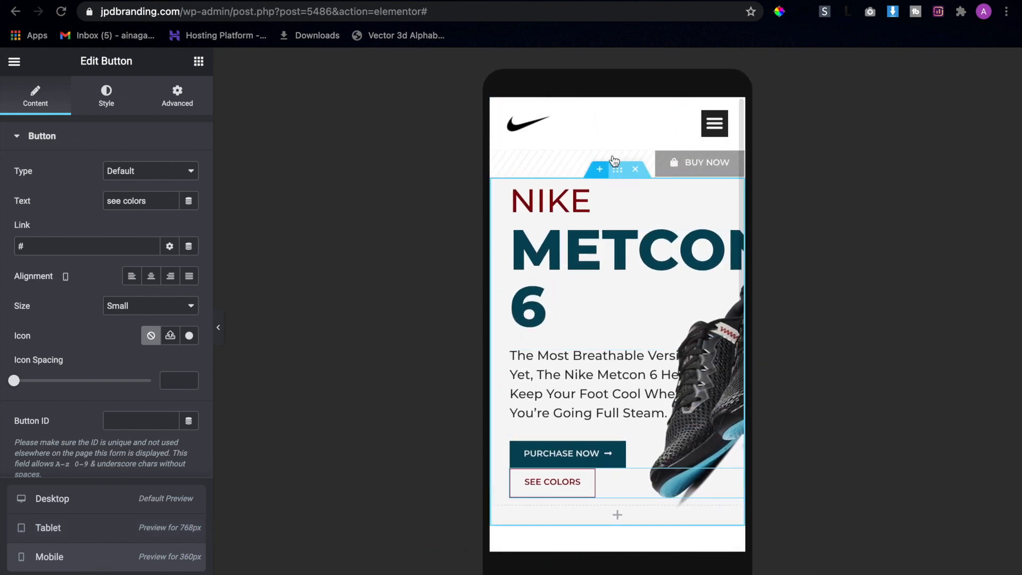
click(617, 171)
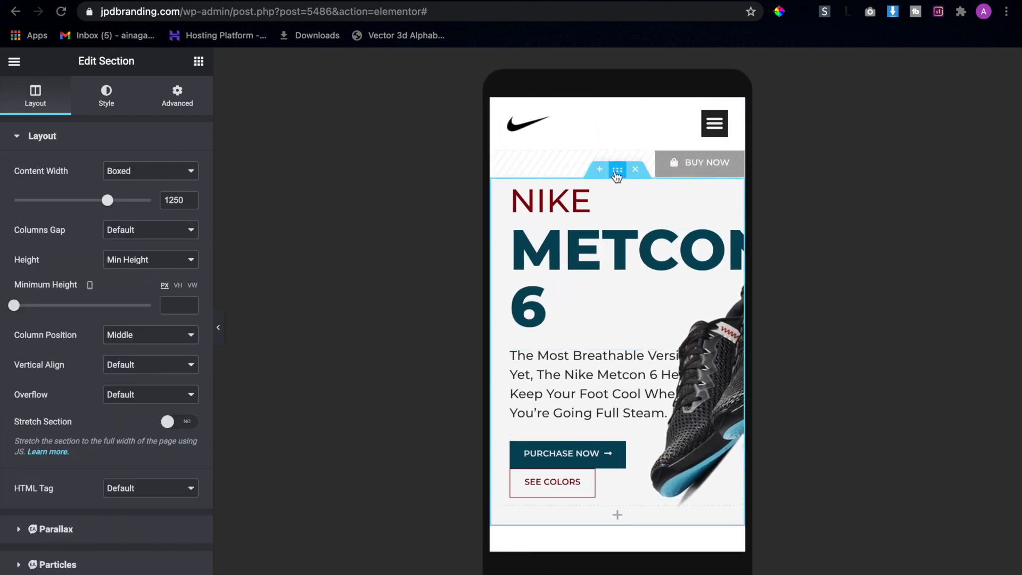
click(178, 285)
click(176, 305)
text(9)
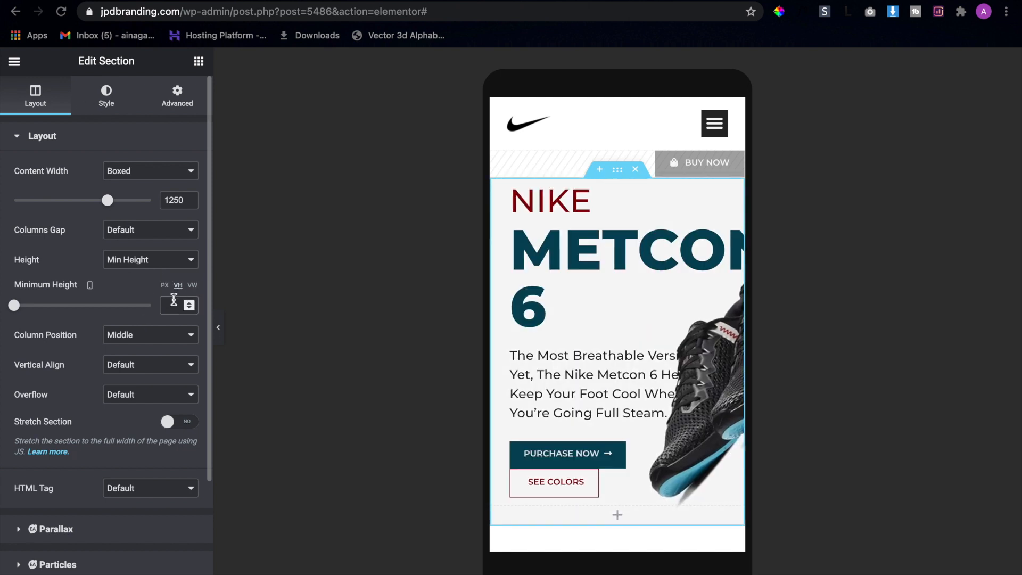
text(0)
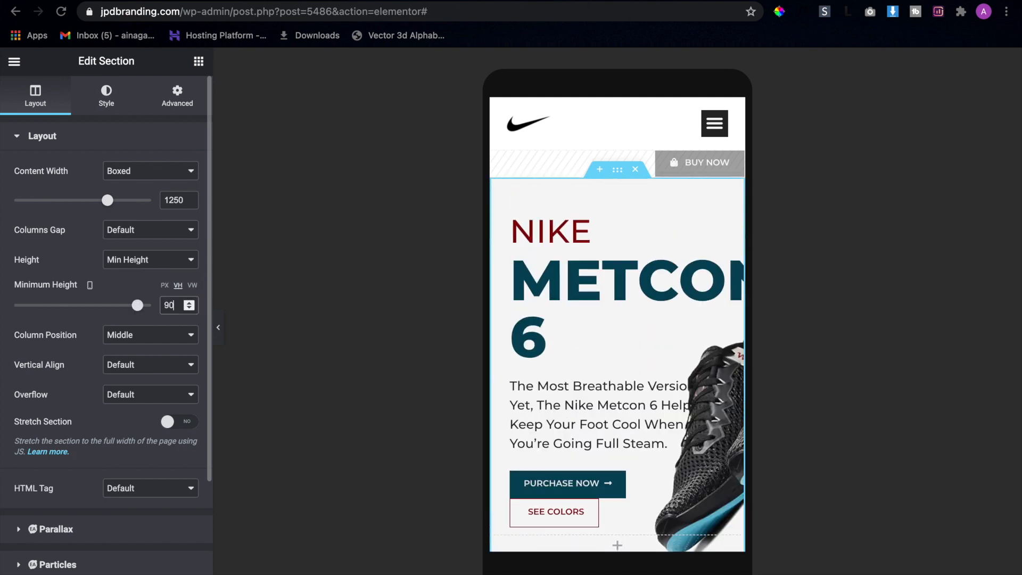
Set the mobile font size of the "Nike" heading to 37 px
click(551, 240)
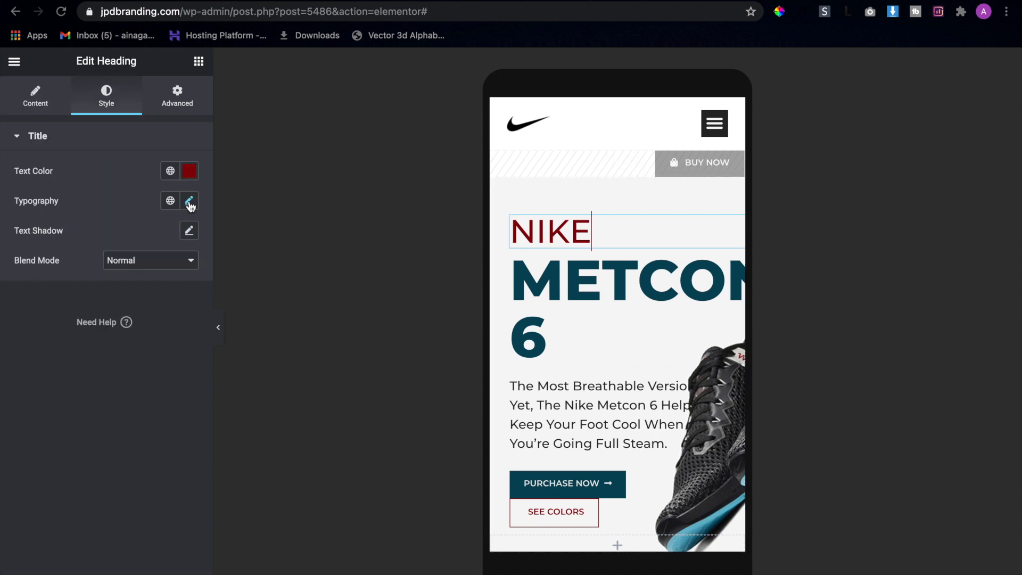
click(188, 201)
click(161, 313)
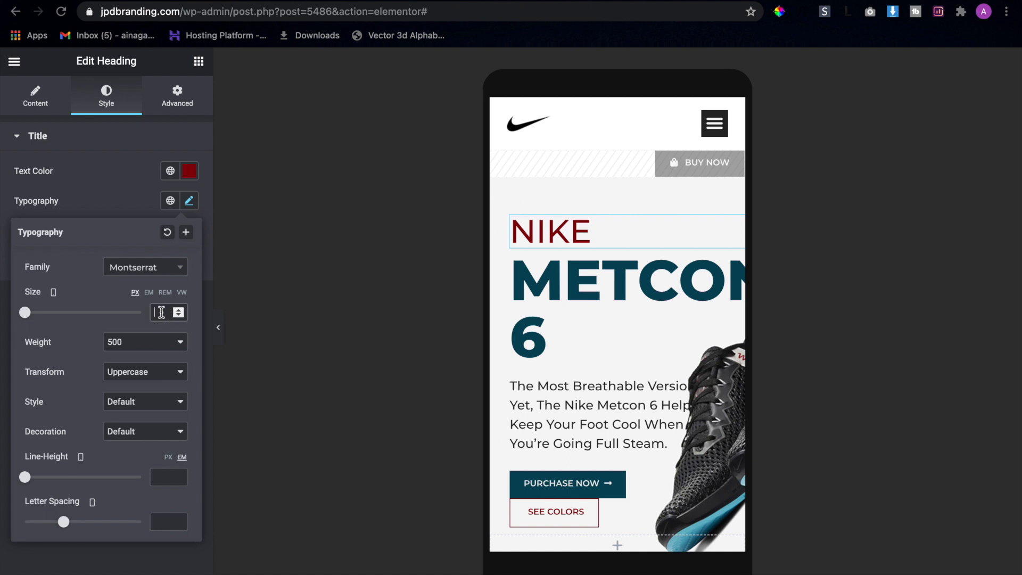
text(37)
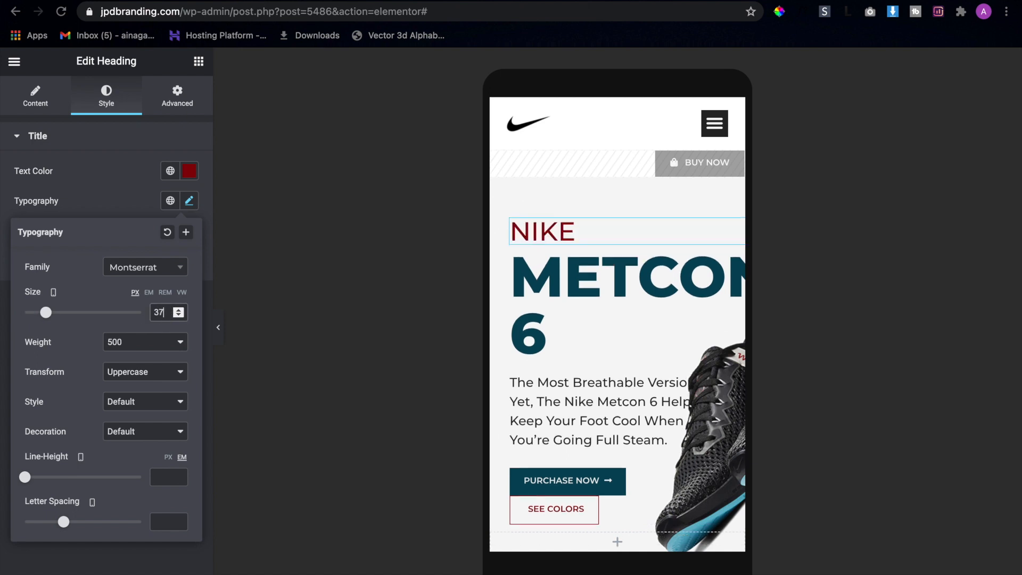
Set the mobile font size of the "Metcon 6" heading to 55 px
click(568, 298)
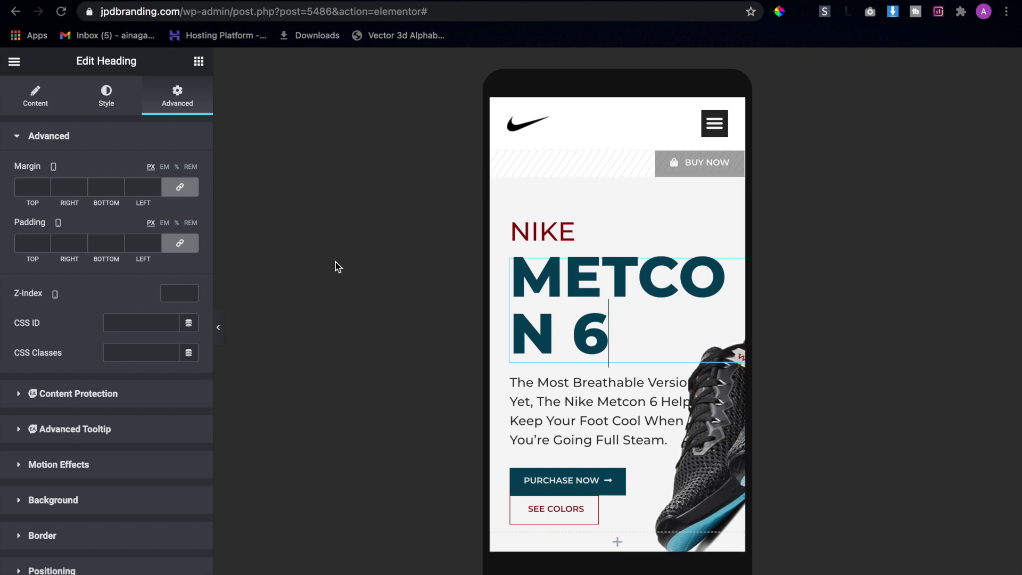
click(107, 94)
click(189, 200)
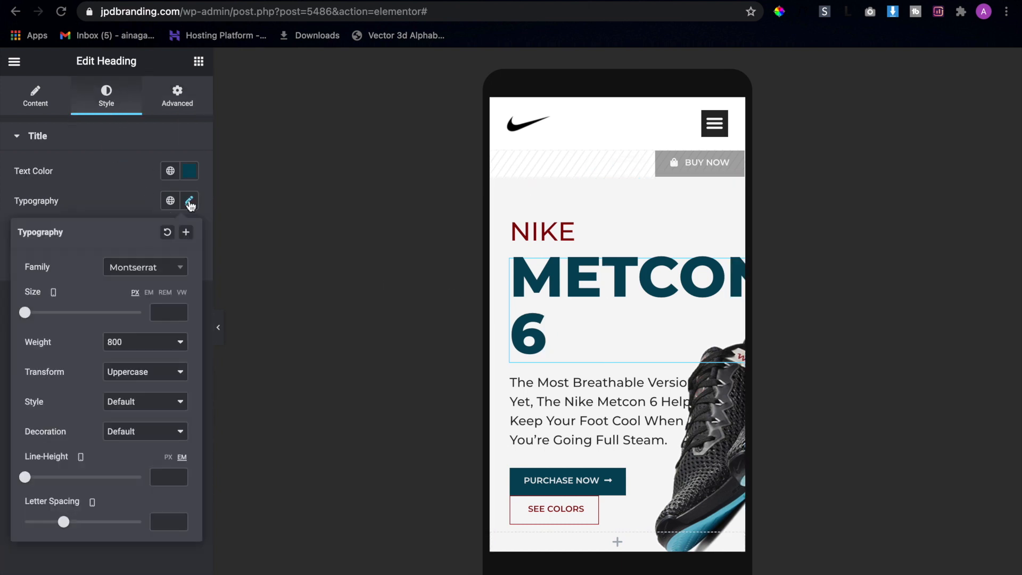
click(168, 313)
text(55)
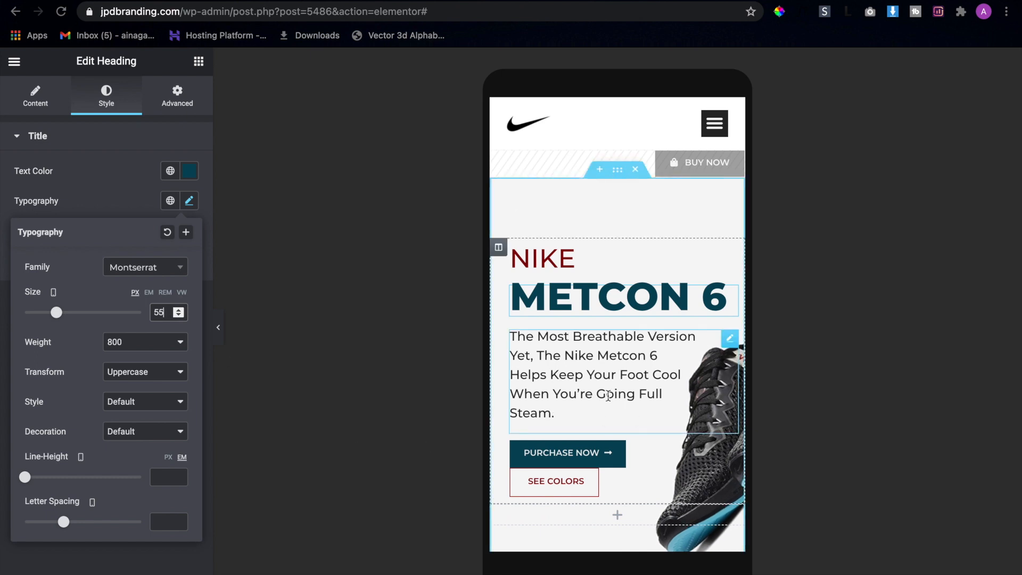
Set the mobile font size of the description paragraph to 16 px
click(606, 395)
click(107, 98)
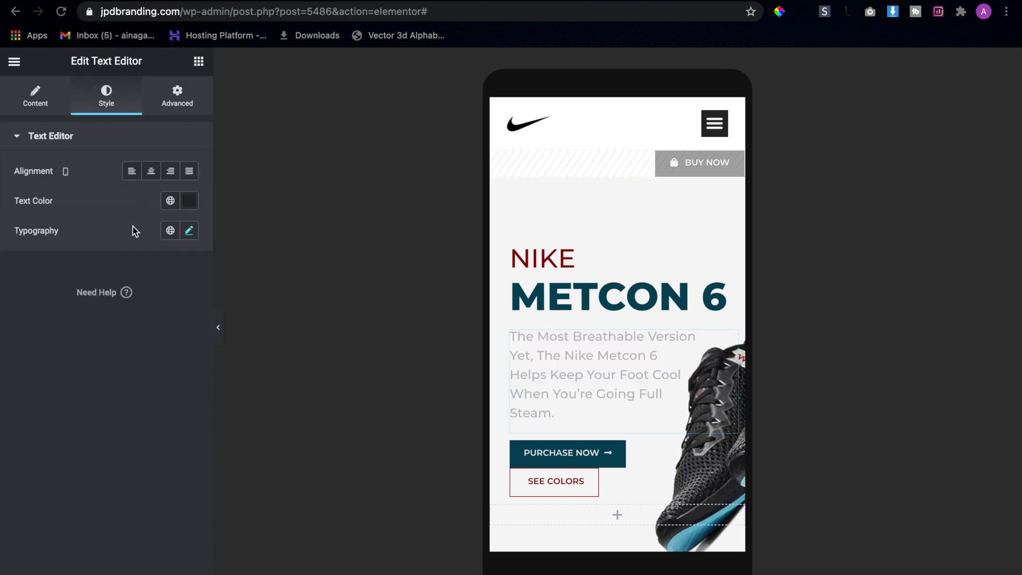
click(189, 231)
click(165, 343)
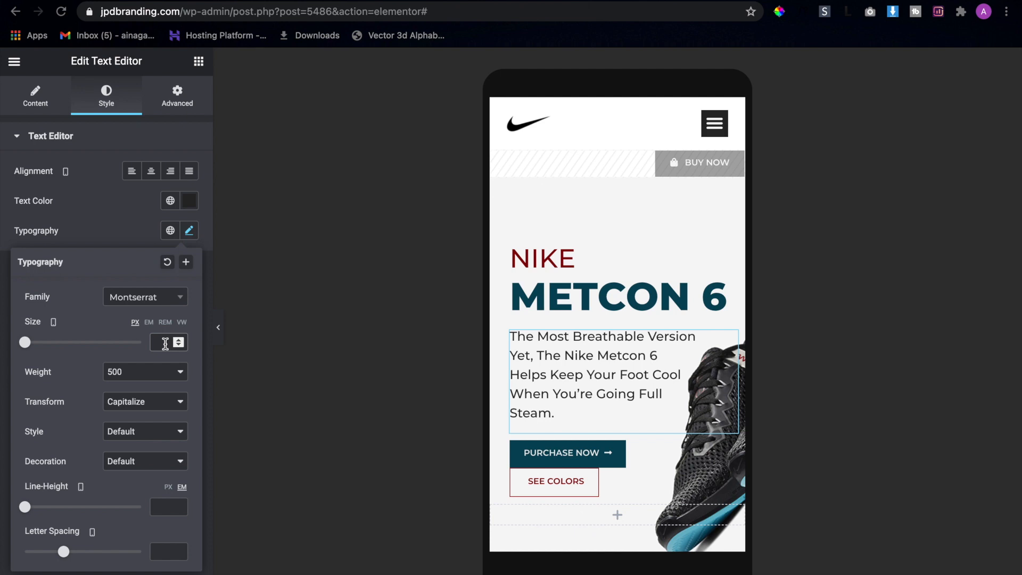
text(16)
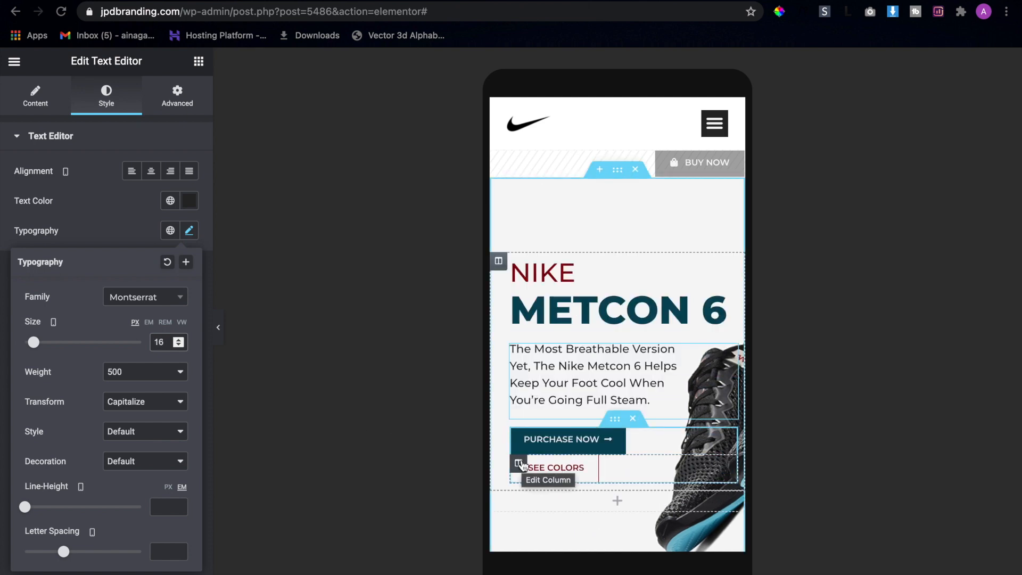
Unlink the mobile margins of the See Colors button's column and set its top margin to 15 px
click(519, 464)
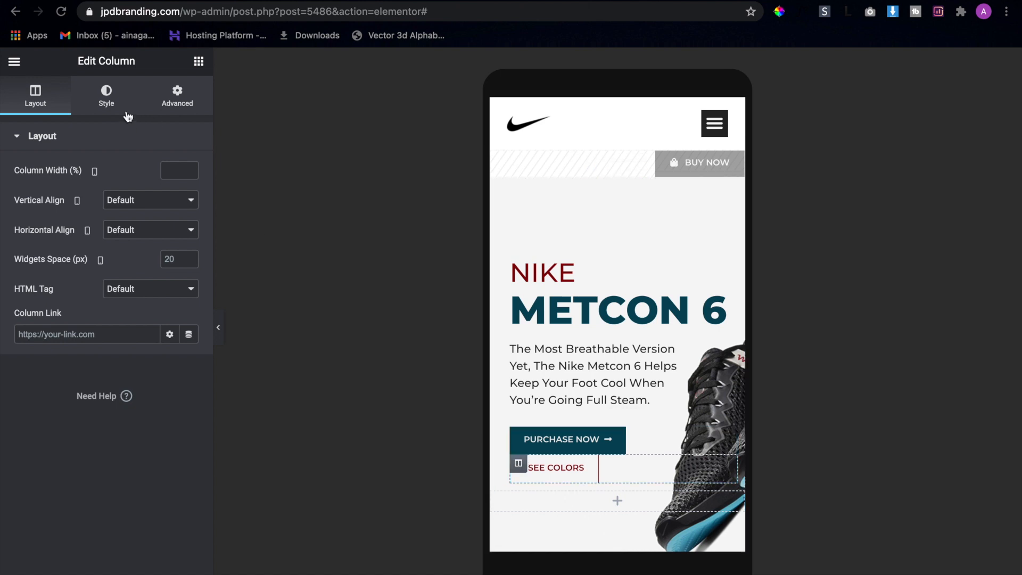
click(179, 102)
click(180, 186)
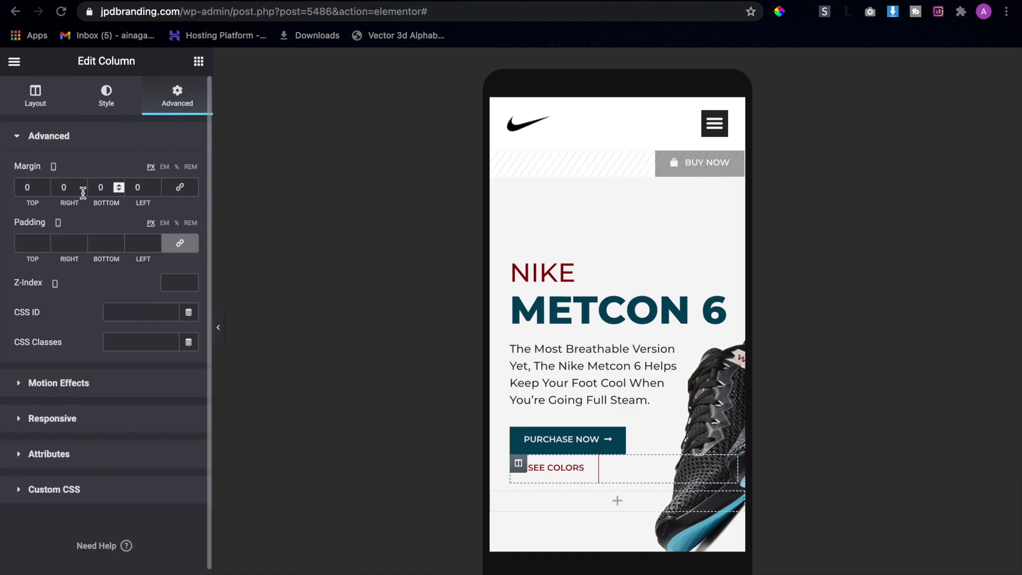
click(27, 187)
text(5)
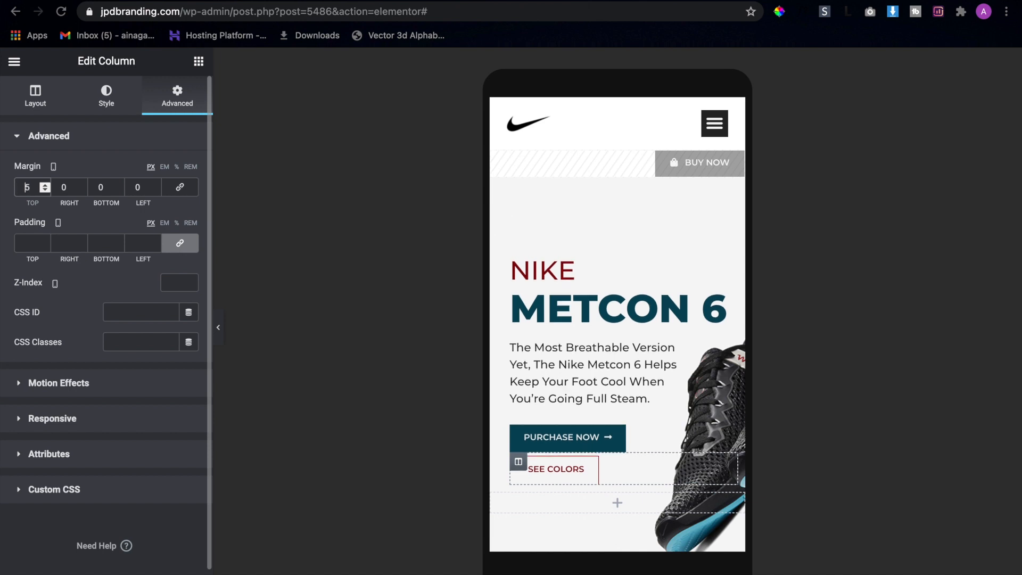
text(1)
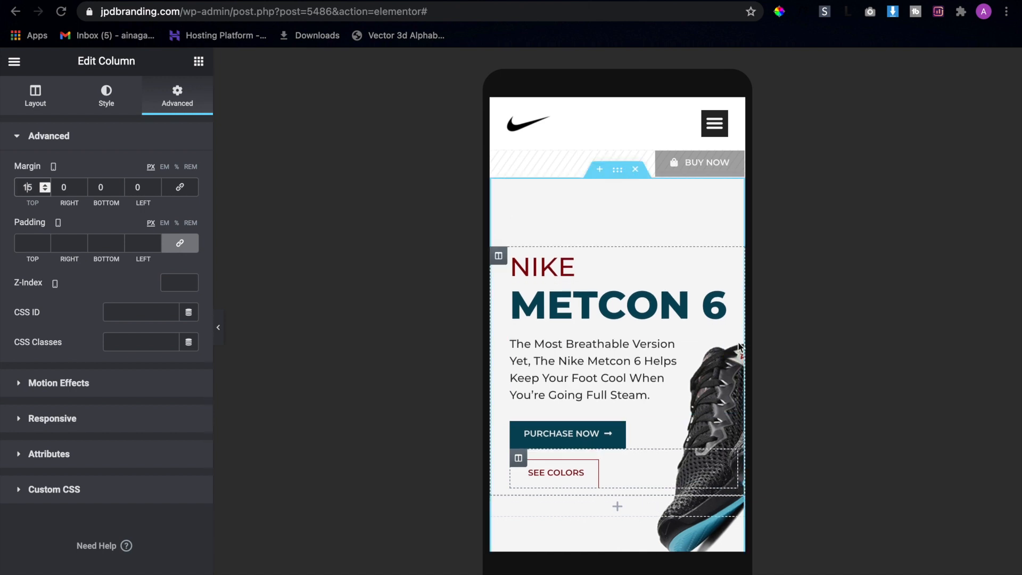
Unlink the description paragraph's mobile padding and set its right padding to 27%
click(728, 349)
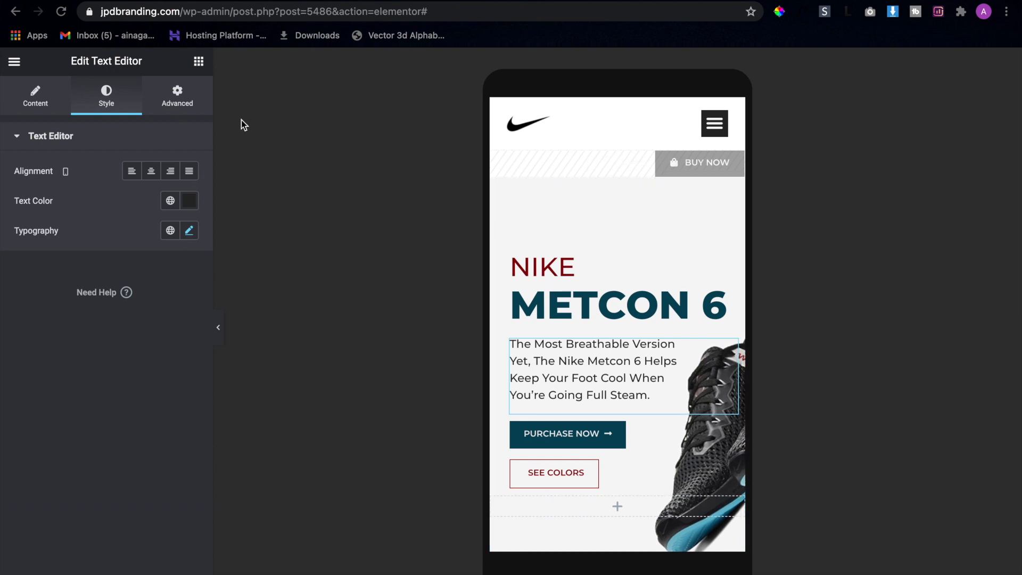
click(186, 108)
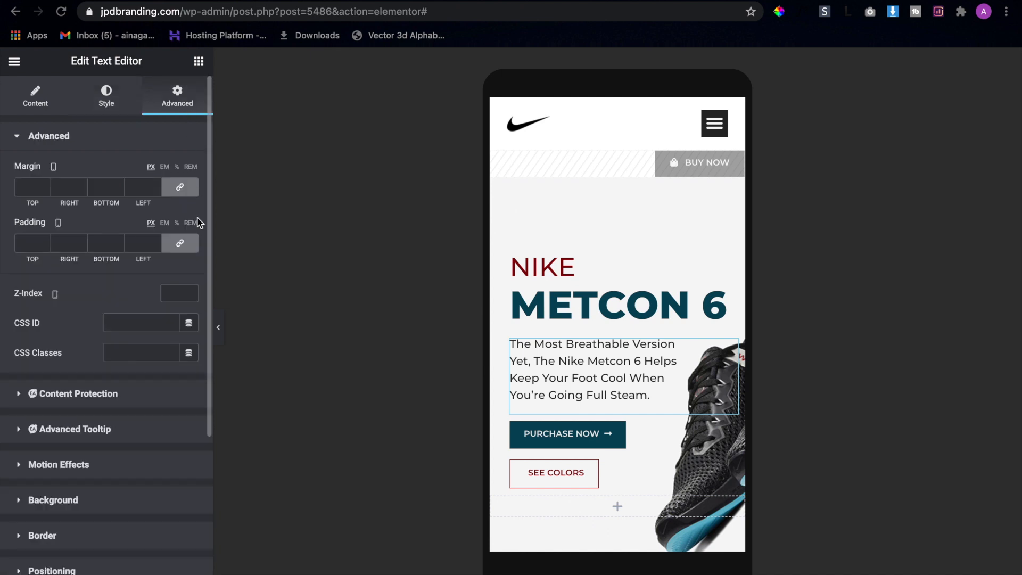
click(180, 244)
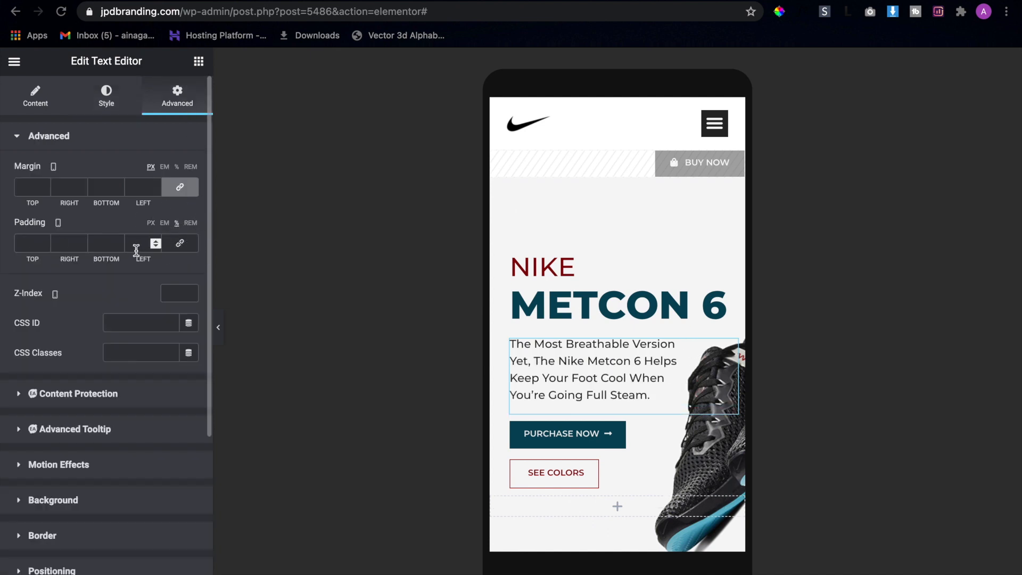
click(62, 243)
text(27)
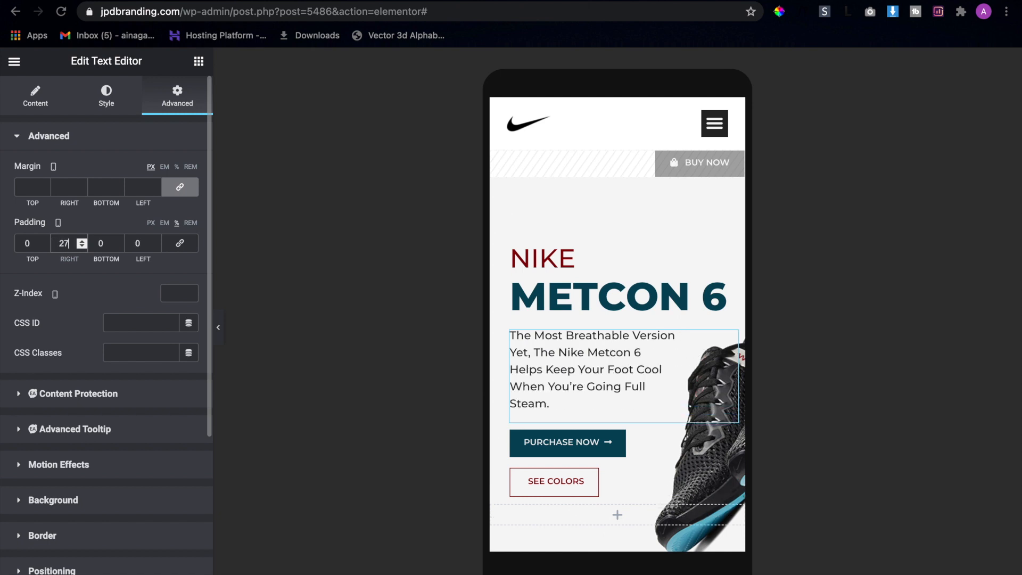
Hide the empty column below the See Colors button on mobile
scroll(641, 300, down, 2)
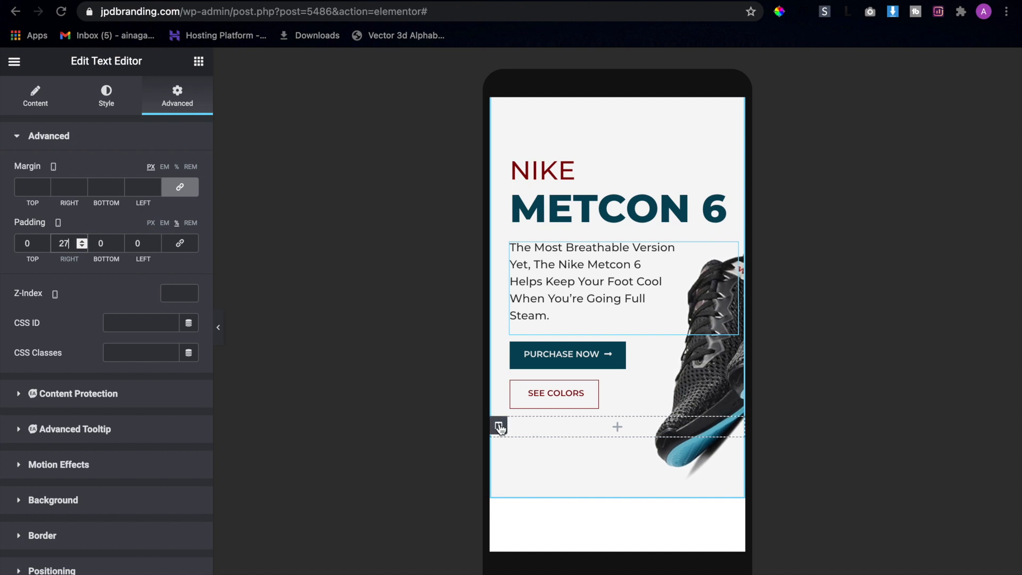
click(499, 426)
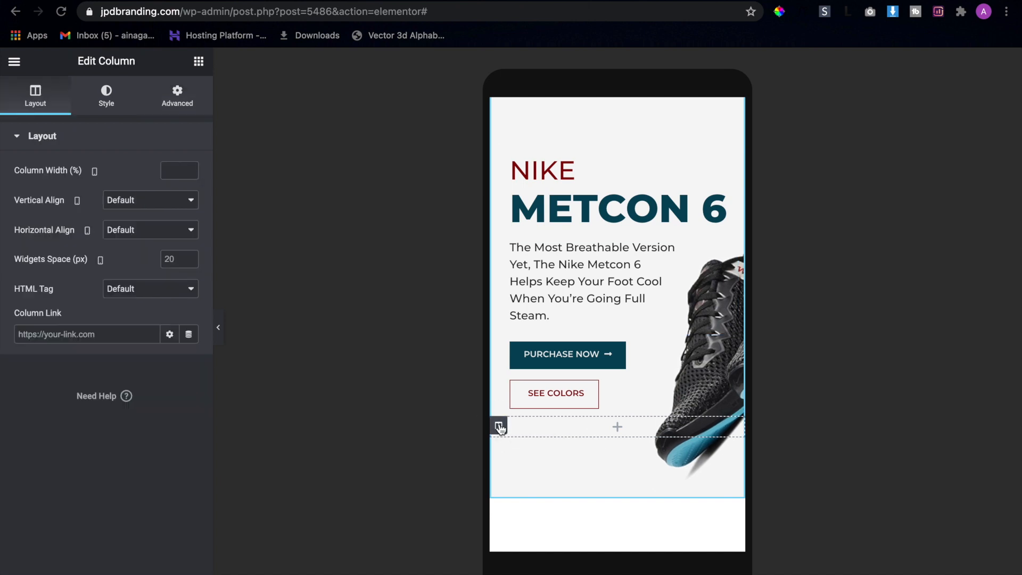
click(167, 110)
click(106, 426)
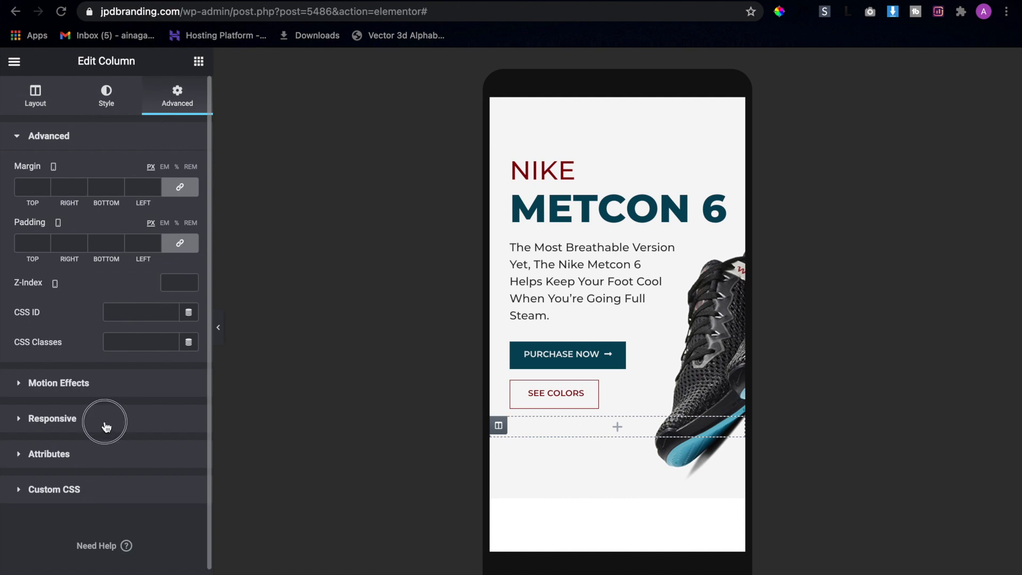
click(169, 321)
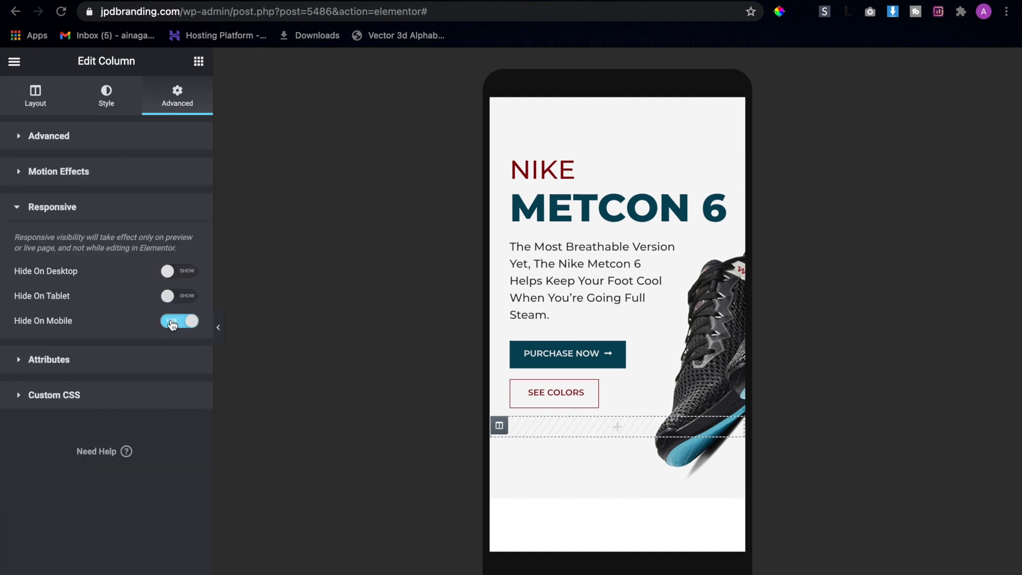
Preview the mobile hero layout without the editing controls, then return to editing
scroll(626, 348, up, 2)
scroll(627, 349, up, 1)
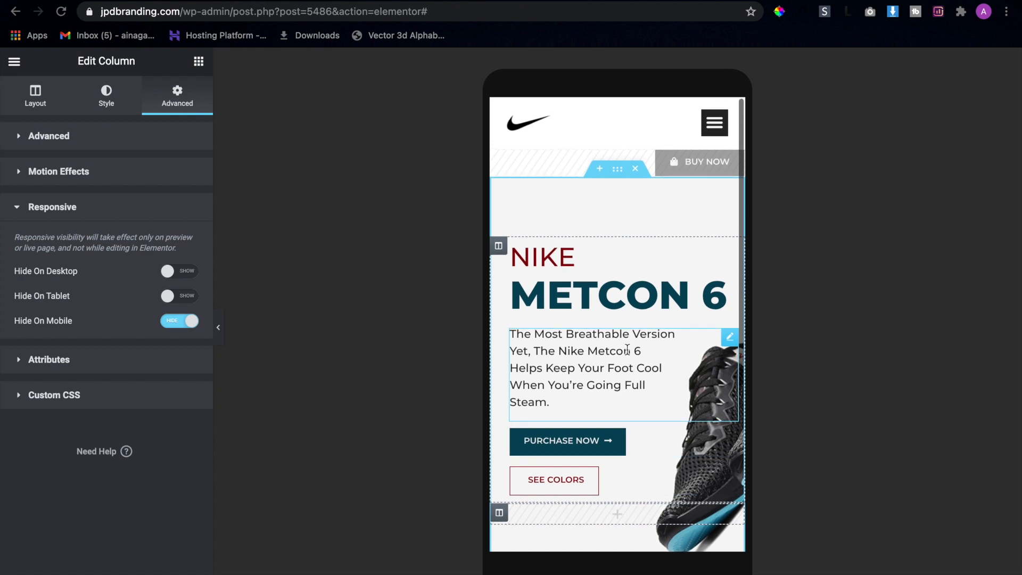
scroll(627, 349, down, 1)
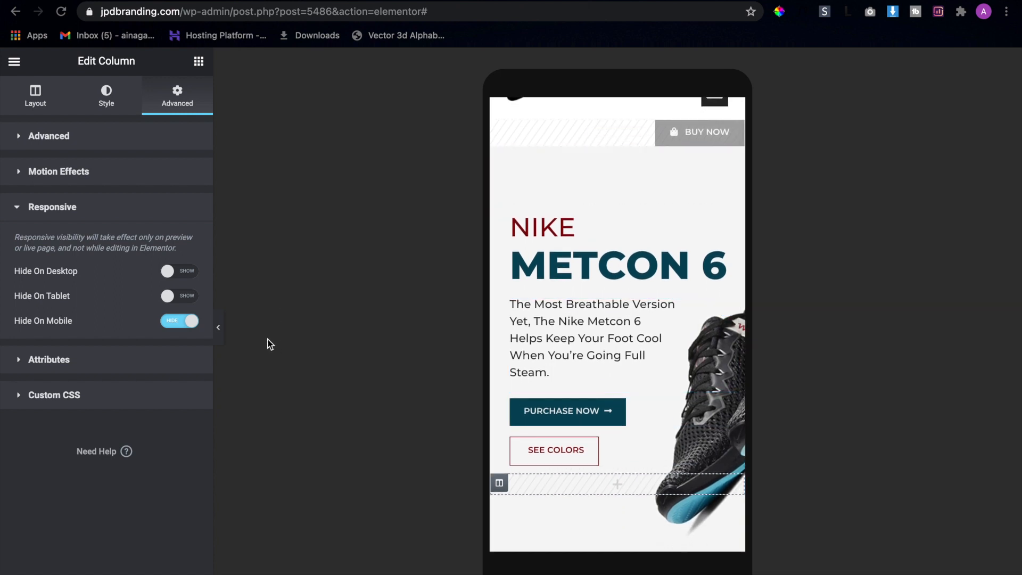
click(223, 327)
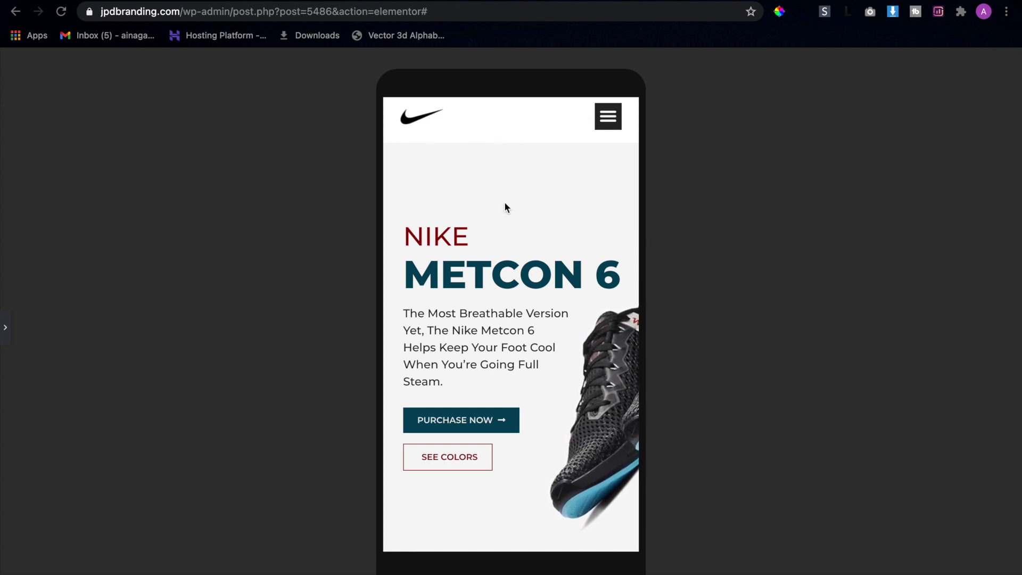
click(5, 335)
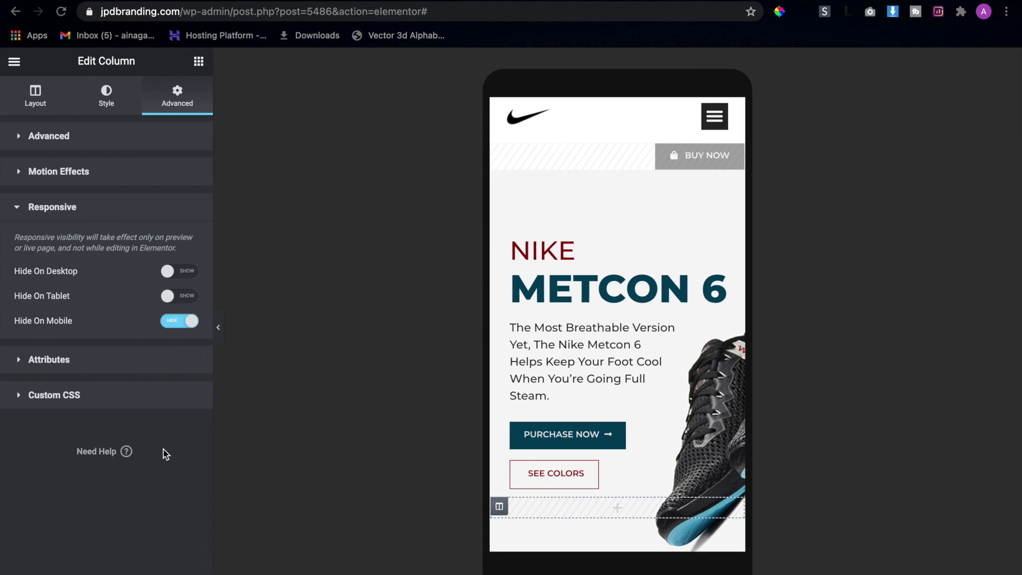
Switch to the desktop view, set the header section's top margin to 1%, and unlink its margin values
click(106, 572)
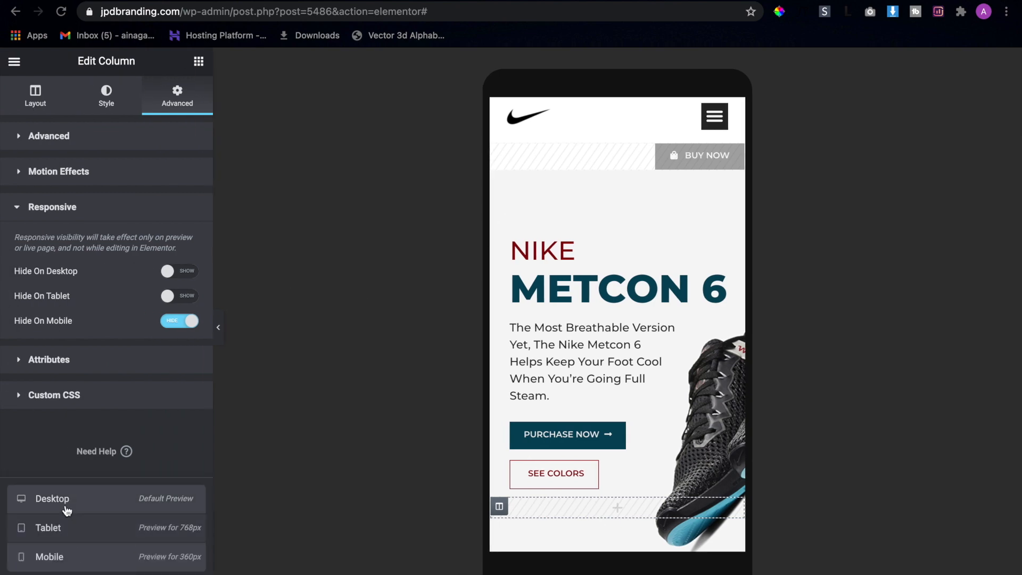
click(66, 508)
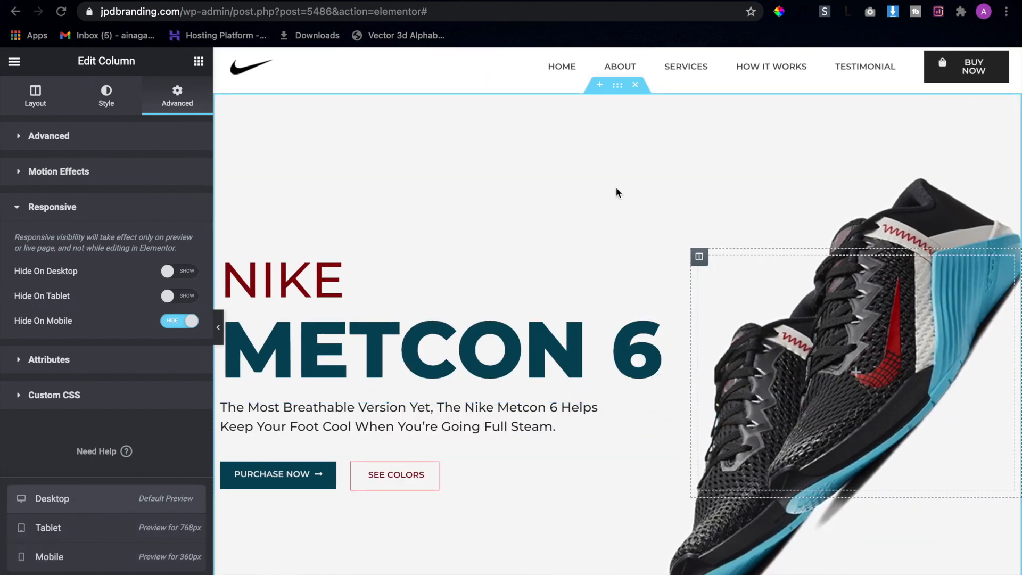
scroll(619, 60, up, 1)
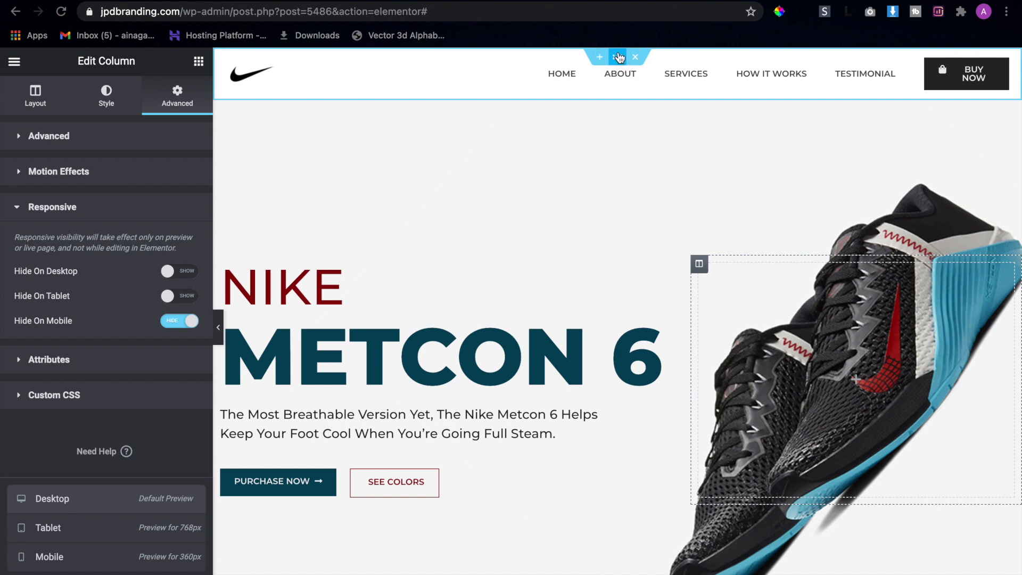
click(618, 57)
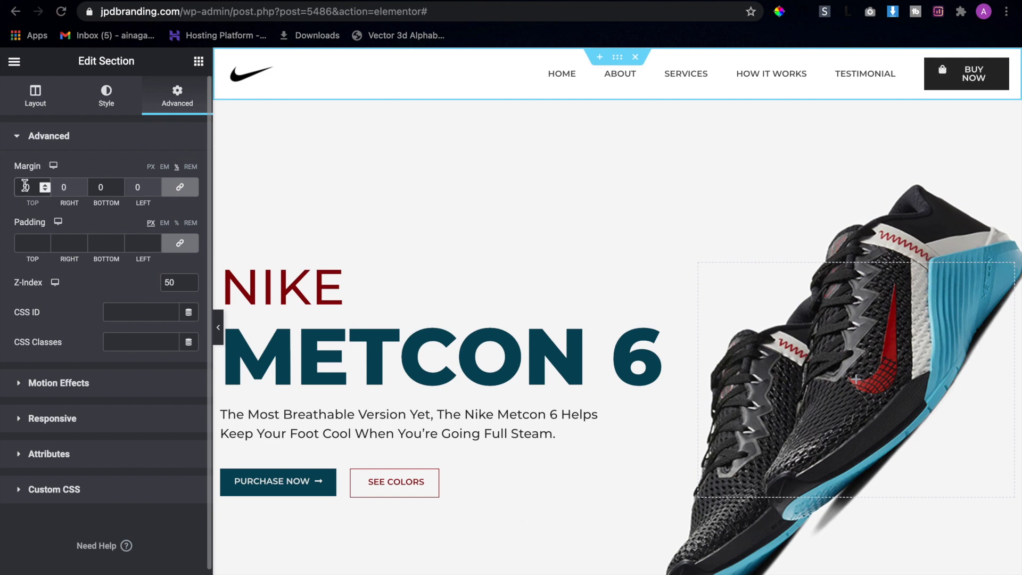
key(Up)
click(172, 189)
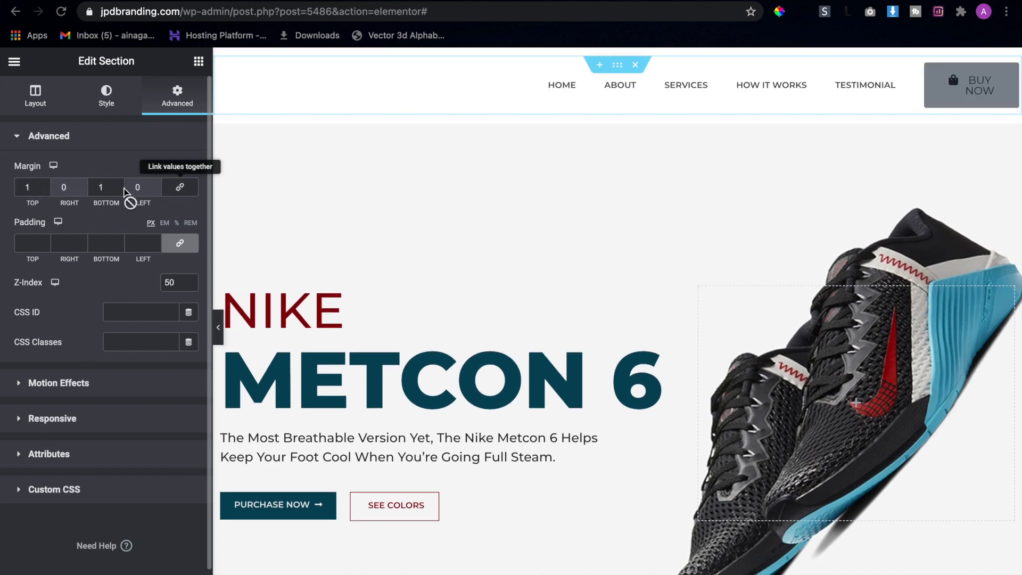
Set the header section's desktop bottom margin to -6.3% and preview the page without the editing controls
click(107, 189)
key(Down)
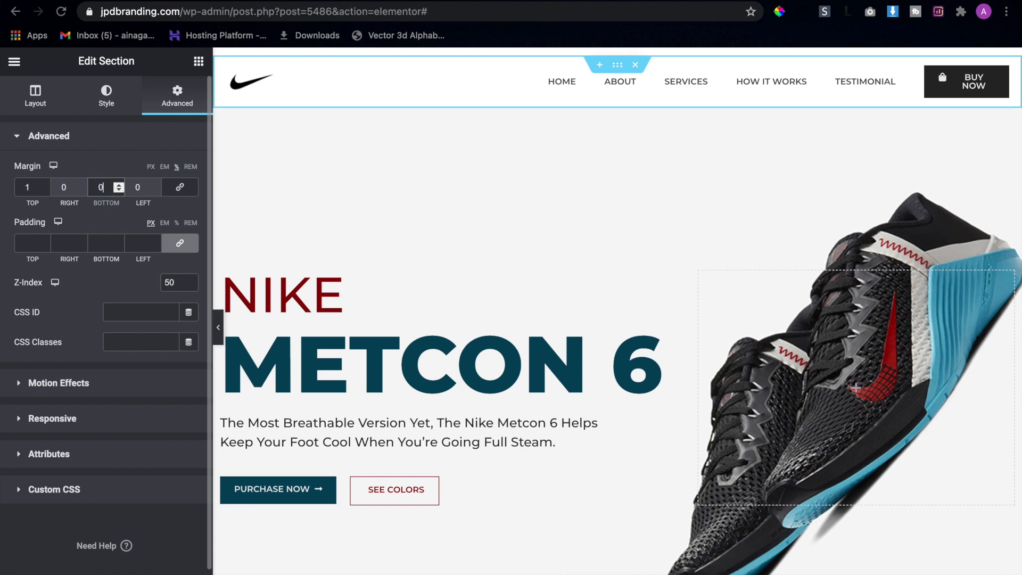
key(Down)
key(Down)
key(Down)
key(Down)
key(Down)
key(Down)
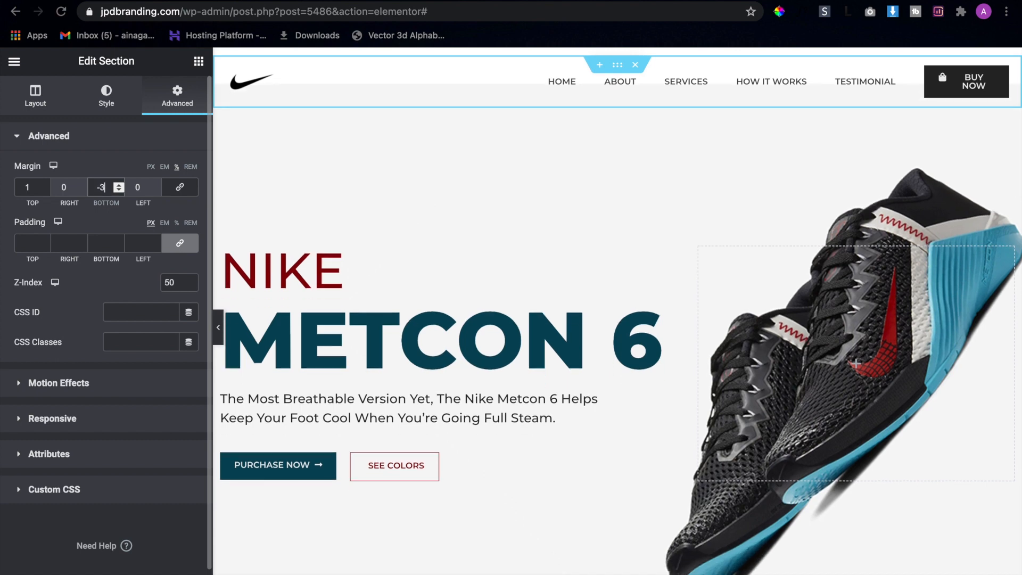
text(.)
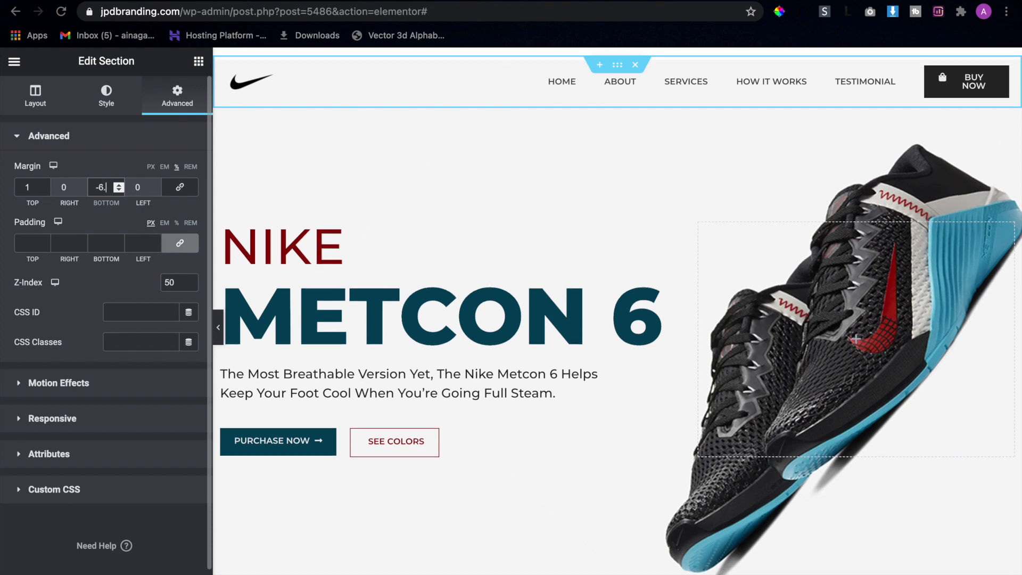
text(3)
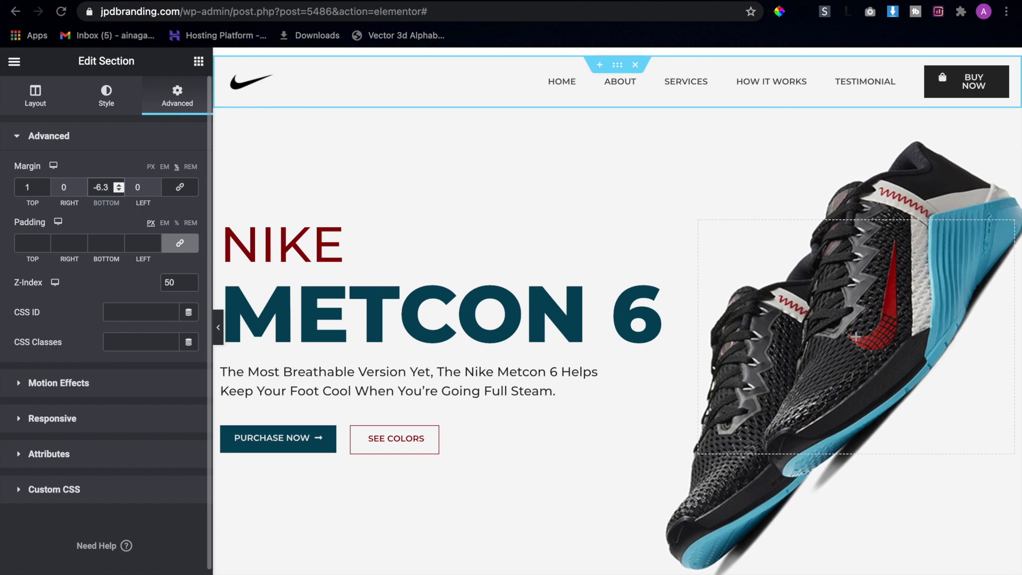
click(221, 331)
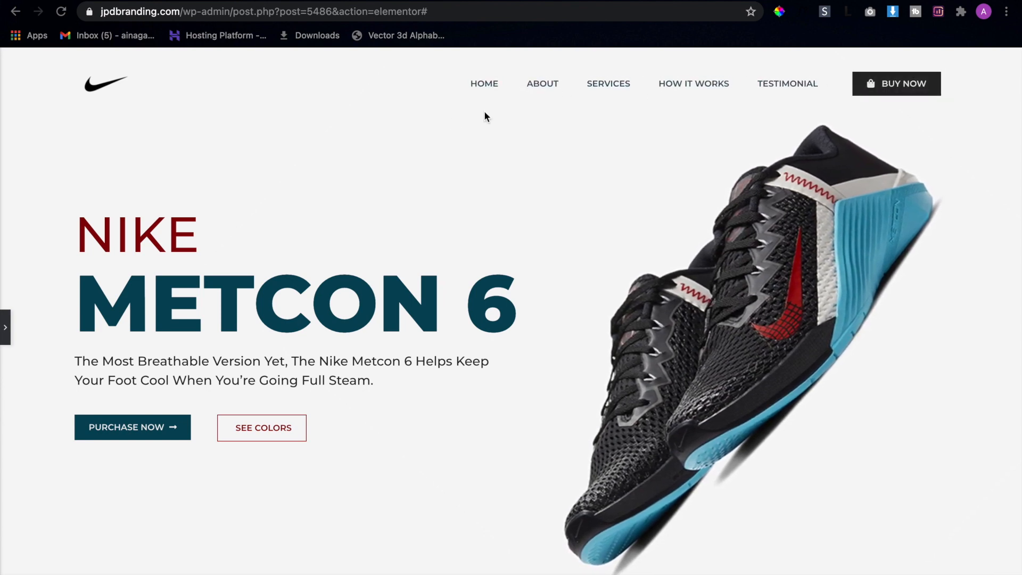
click(8, 331)
Switch to the tablet view and set the header section's unlinked margins to 1% at the top and -10% at the bottom
mouse_move(75, 554)
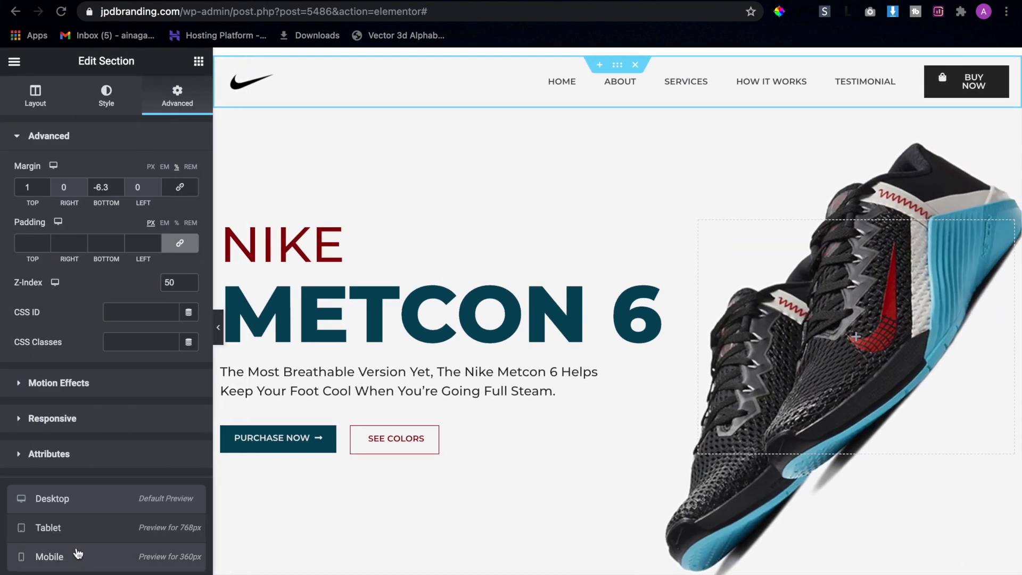
click(68, 536)
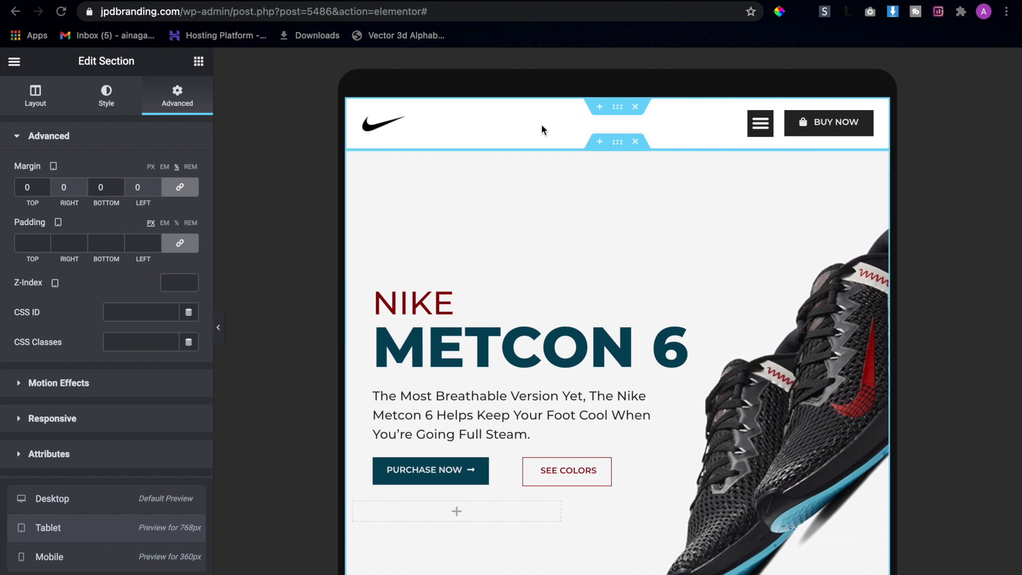
click(617, 109)
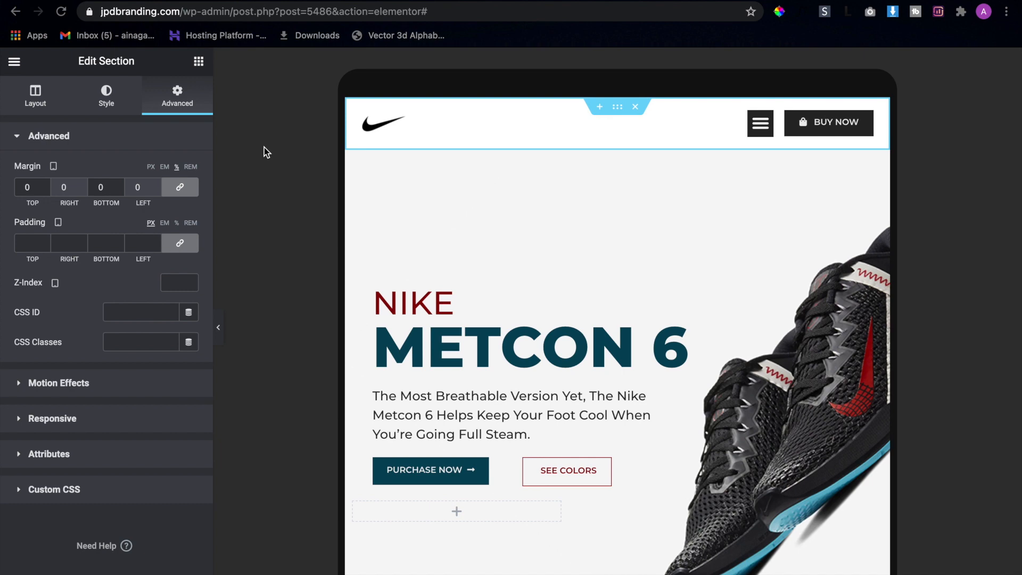
click(182, 188)
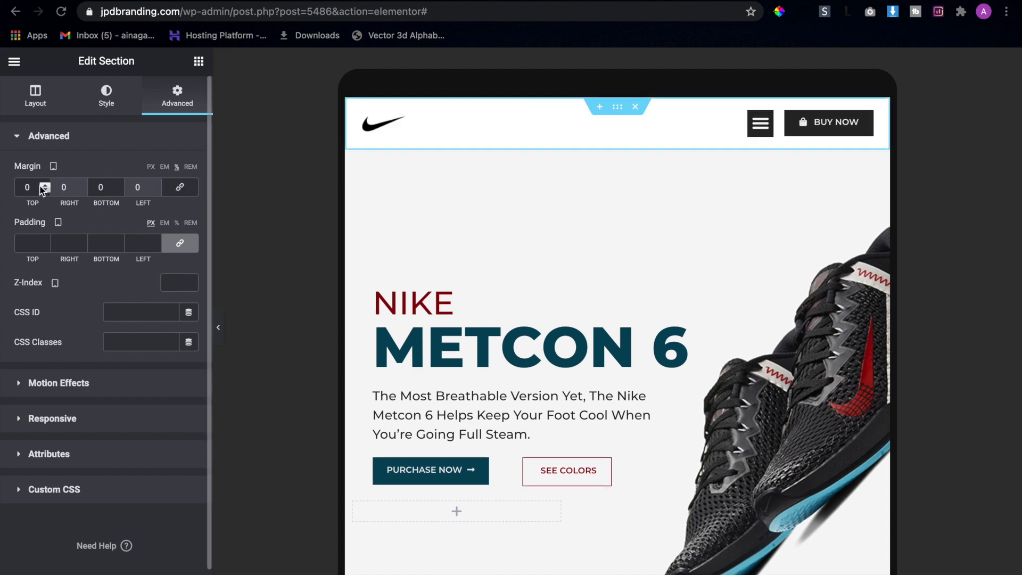
click(45, 184)
click(94, 188)
text(-1)
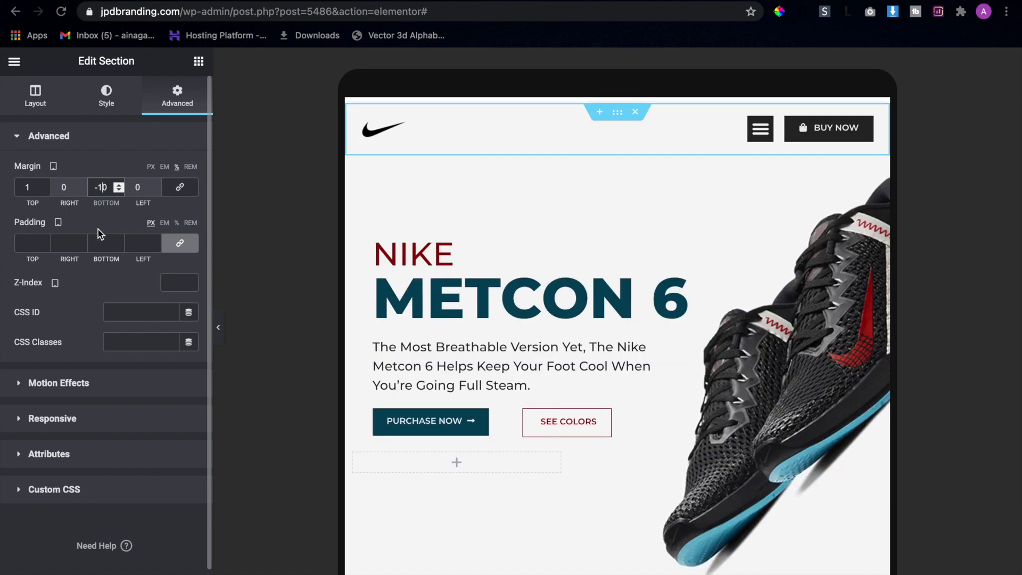
Preview the tablet layout of the header and hero without the editing controls
click(219, 326)
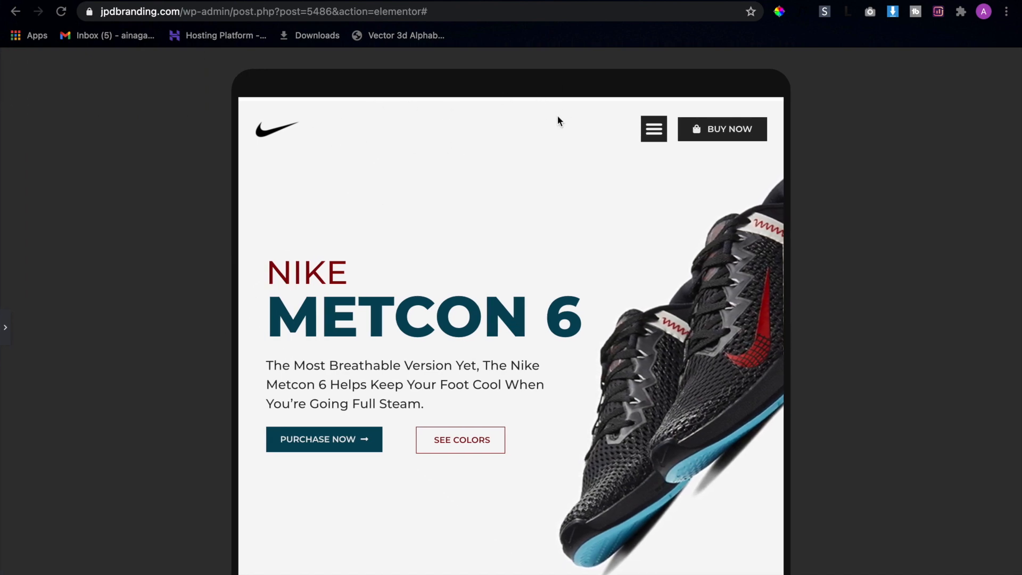
scroll(517, 184, down, 3)
scroll(517, 184, up, 3)
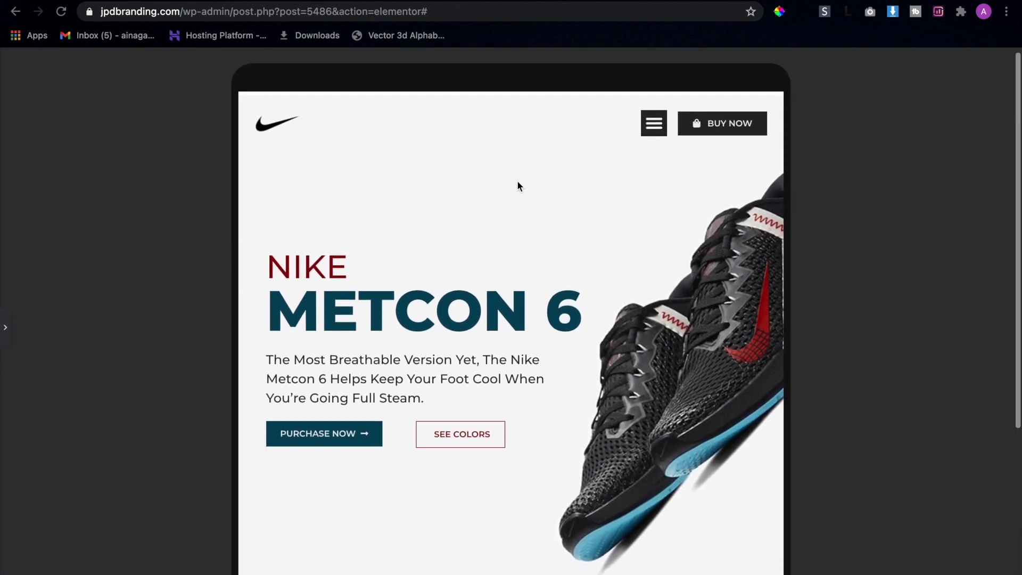
click(6, 330)
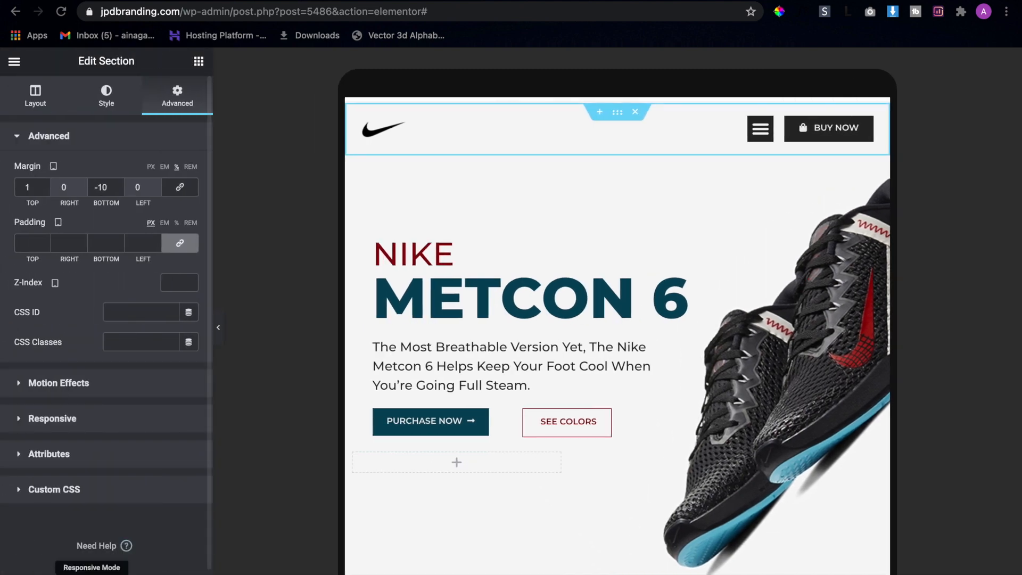
Switch to the mobile view, unlink the header section's margins, and set a 1% top margin and a negative bottom margin
click(92, 573)
click(76, 559)
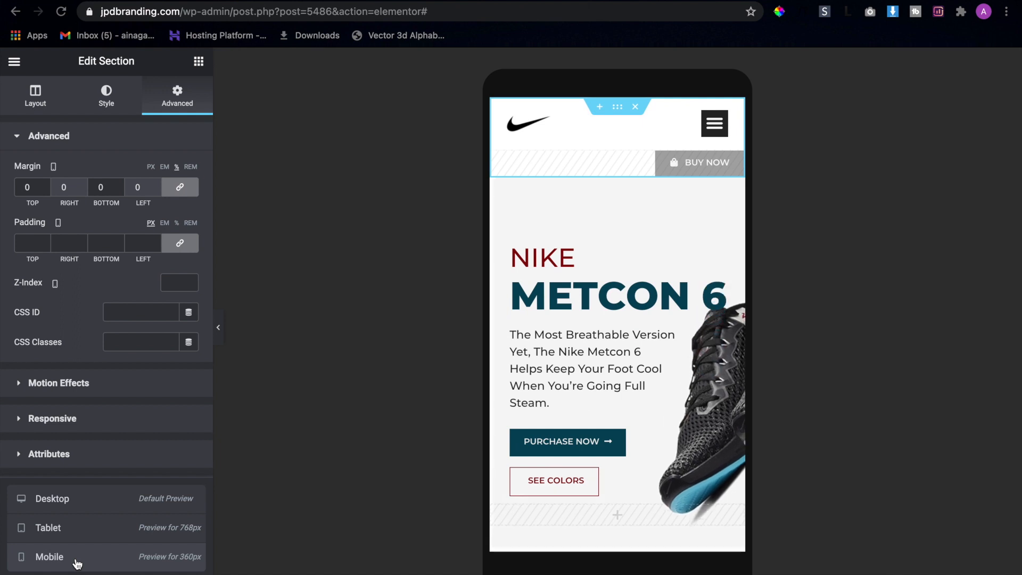
click(618, 108)
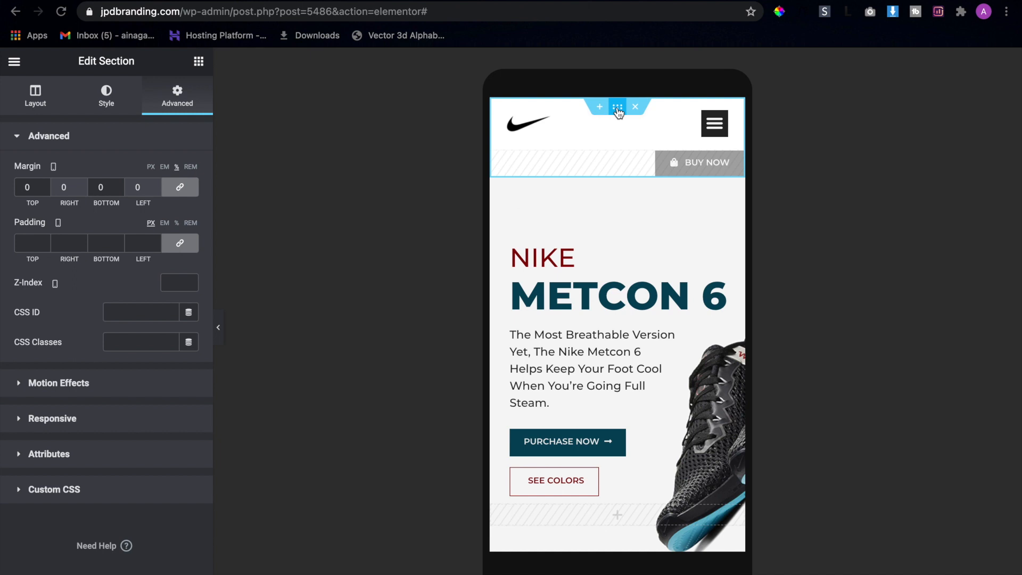
click(180, 187)
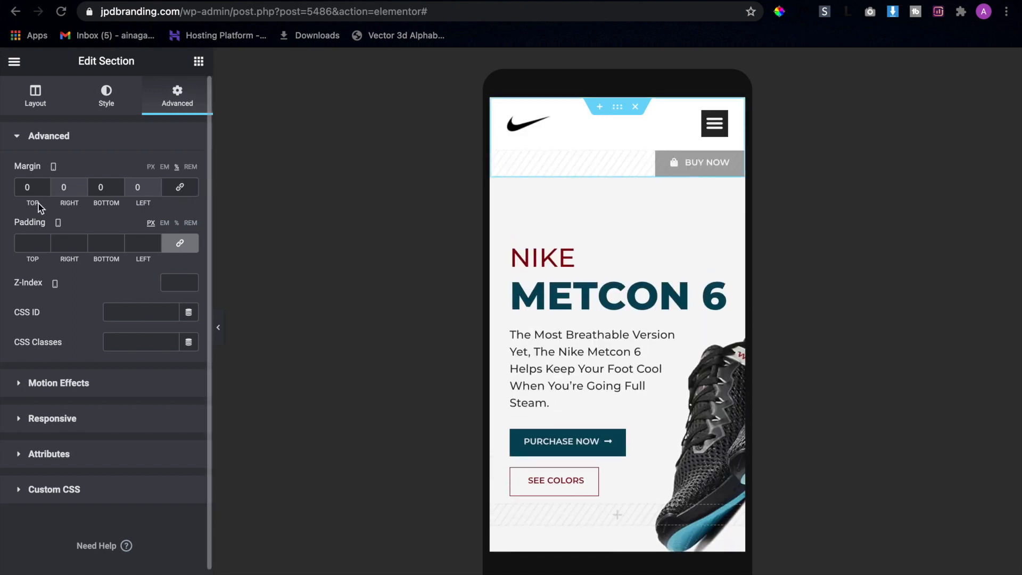
click(45, 185)
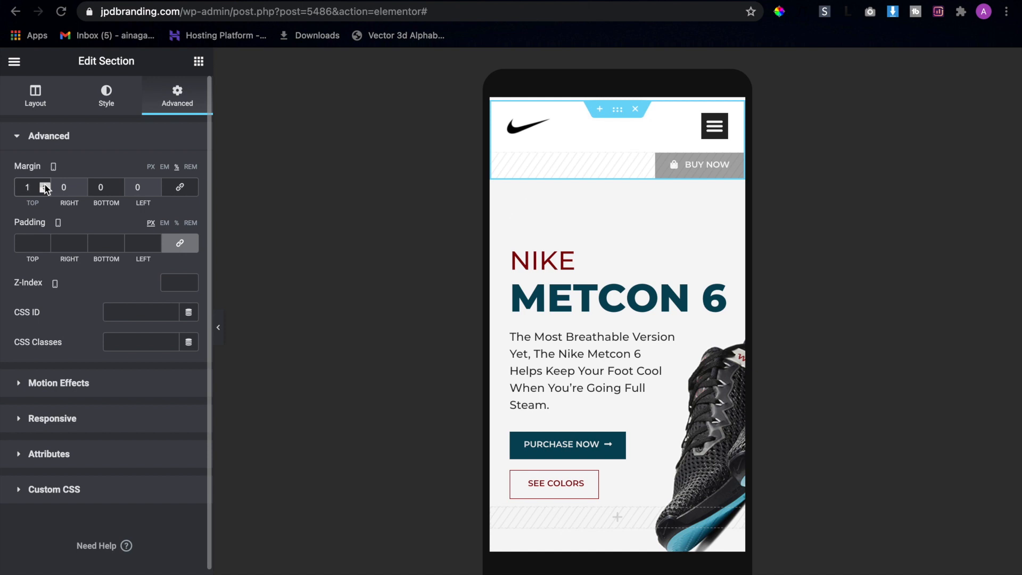
click(97, 187)
text(2)
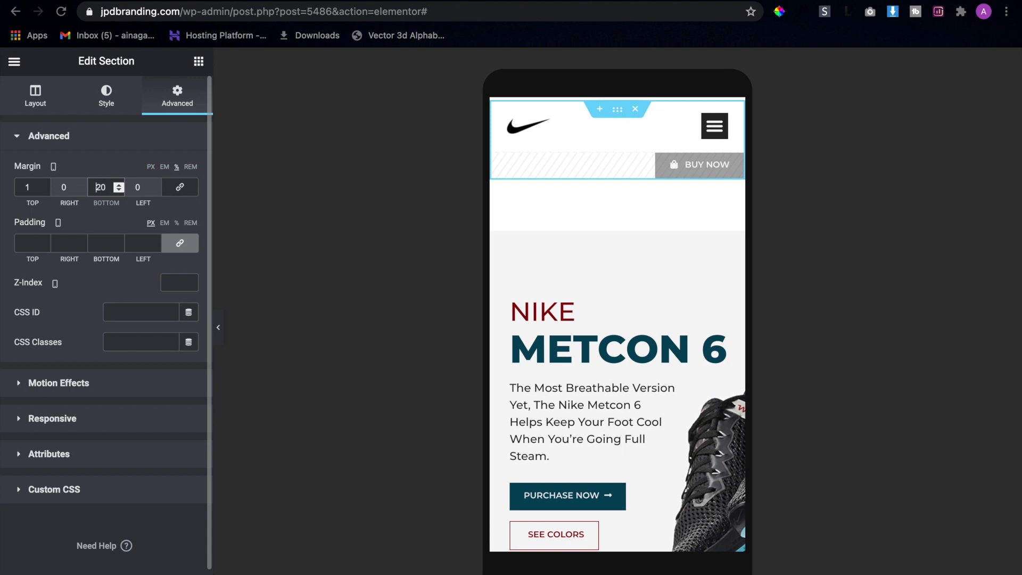
text(-.7)
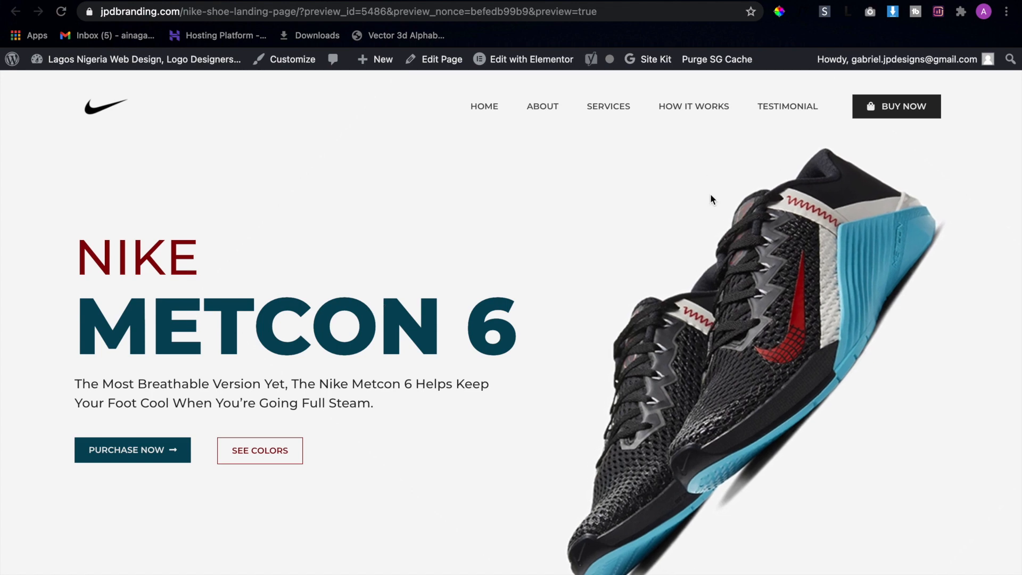
Inspect the page preview in the browser's iPad Pro device emulation and expand the header's navigation menu
right_click(515, 225)
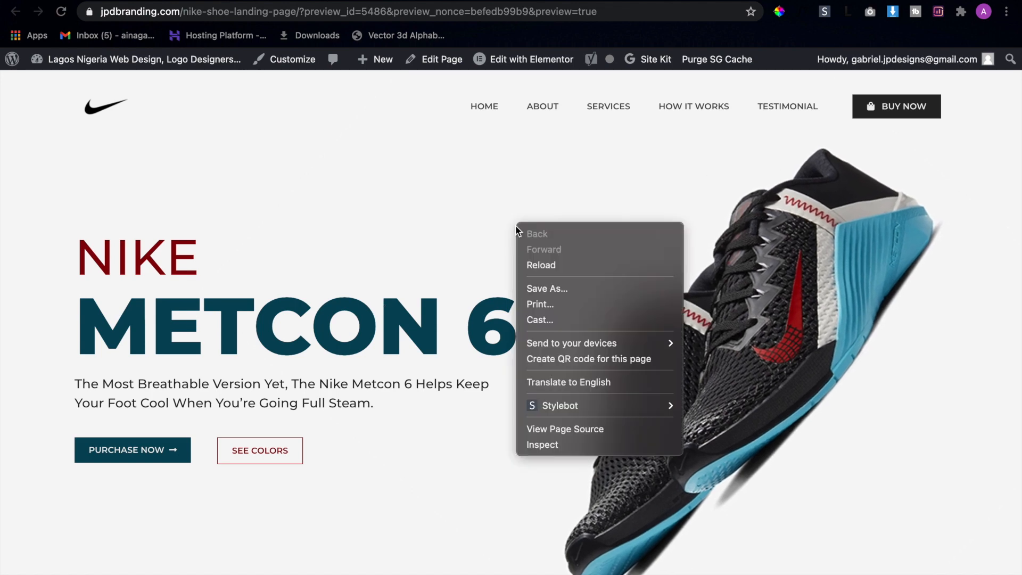
click(561, 444)
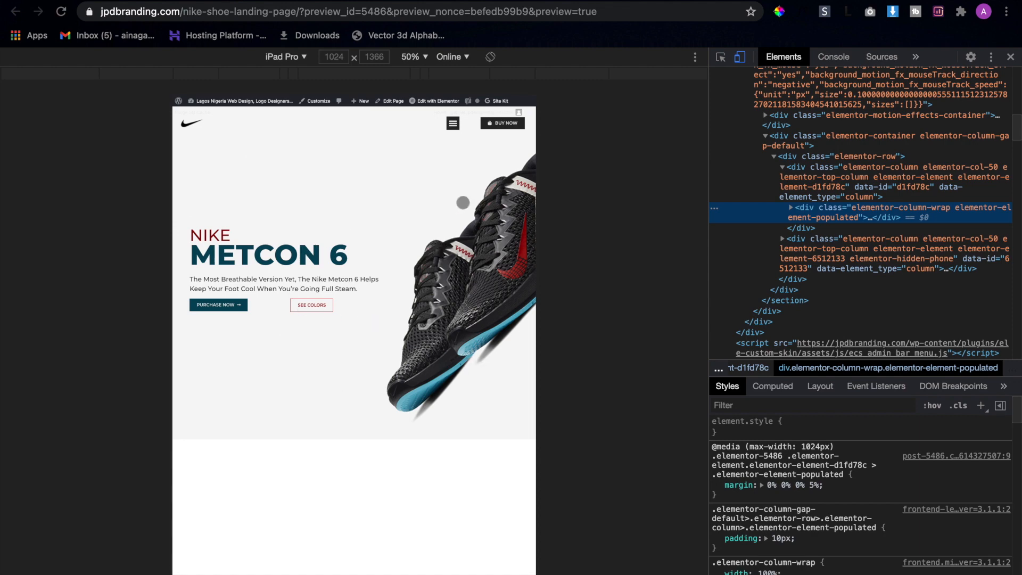
click(453, 123)
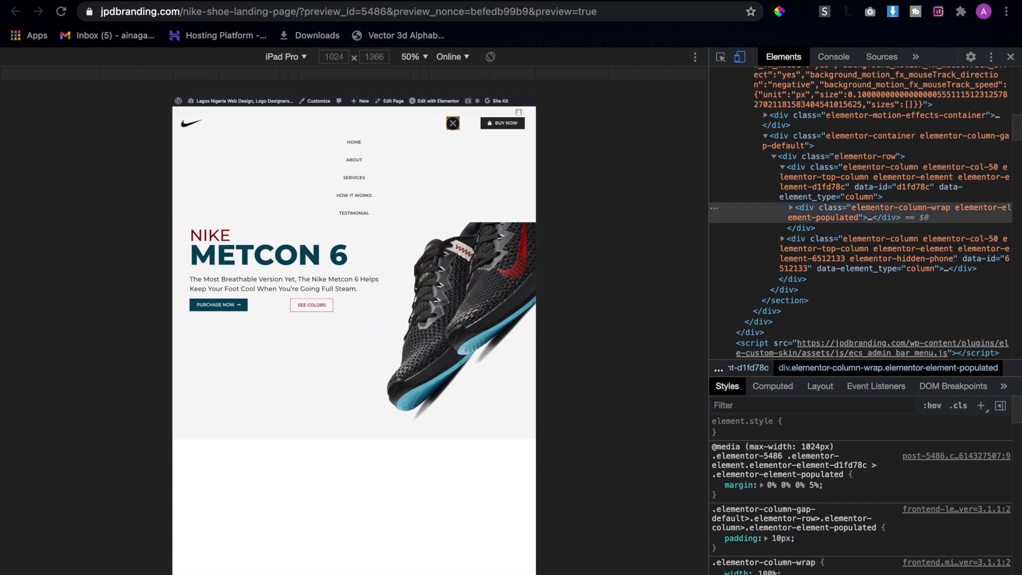
Test expanding and collapsing the header's navigation menu in the iPad Pro emulation, leaving it collapsed
click(453, 123)
click(453, 123)
click(453, 123)
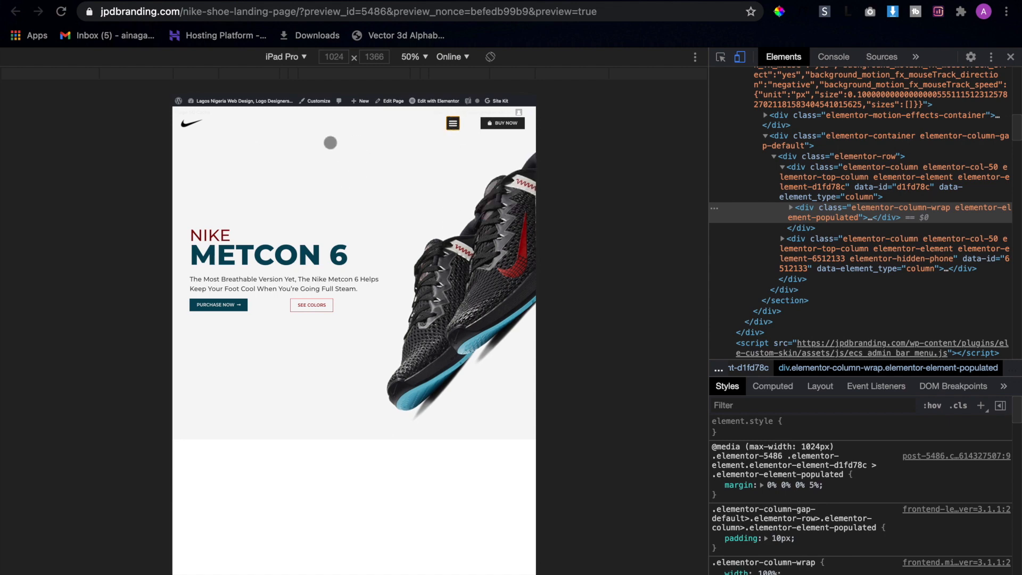
Test the header's navigation menu toggle in the iPhone X emulation, and close the developer tools
click(279, 58)
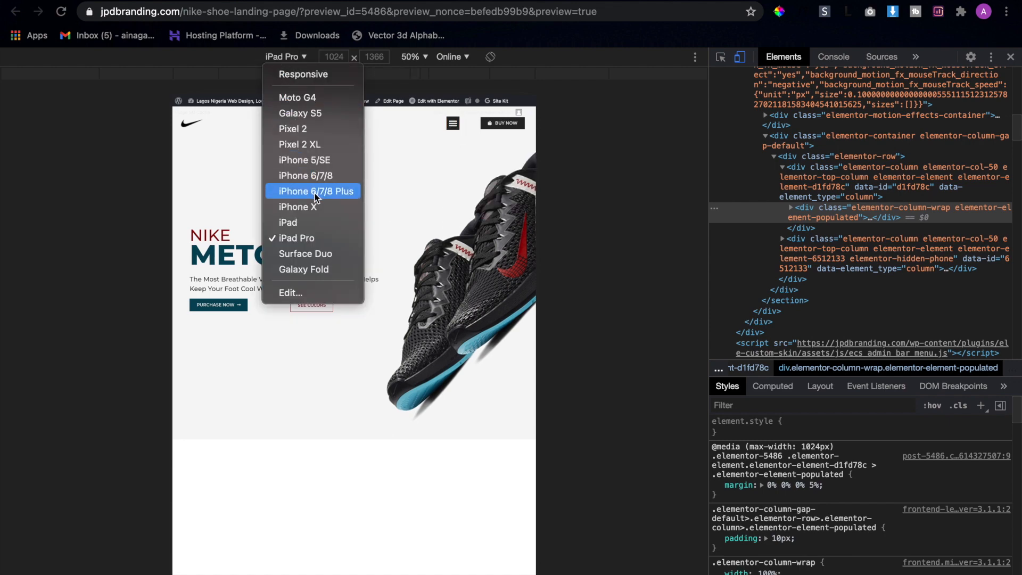
key(Escape)
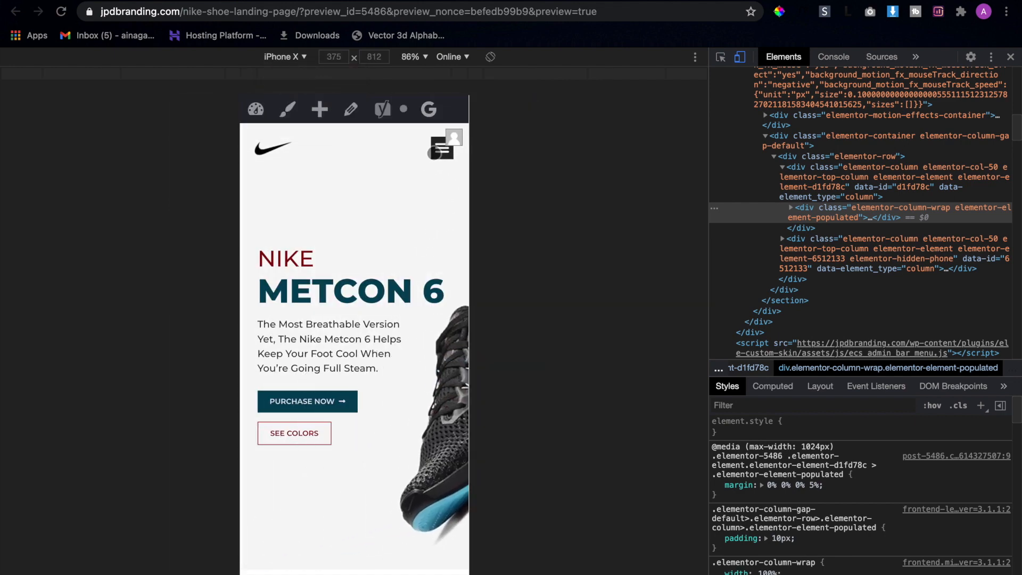
click(434, 153)
click(435, 152)
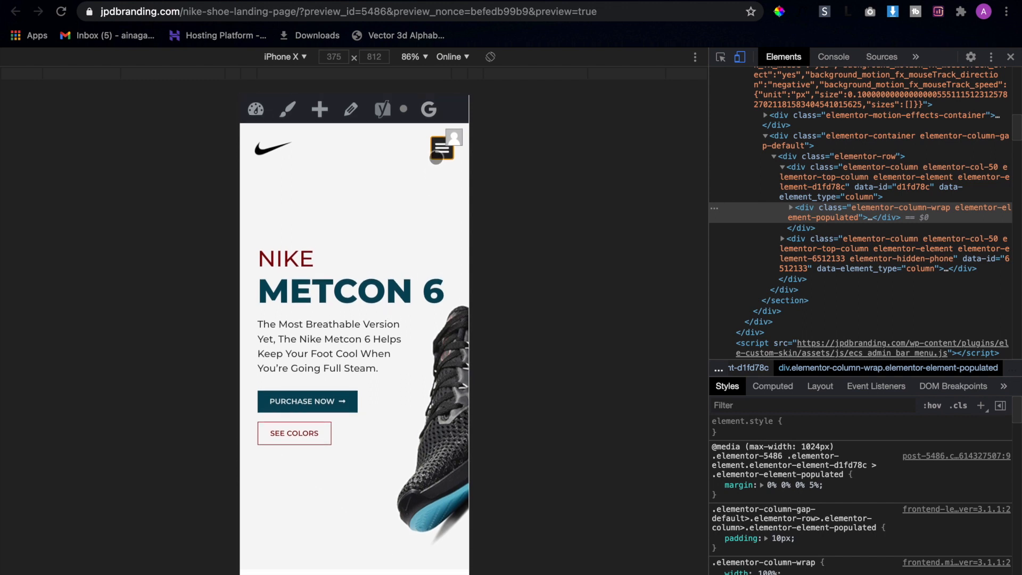
click(437, 153)
click(436, 153)
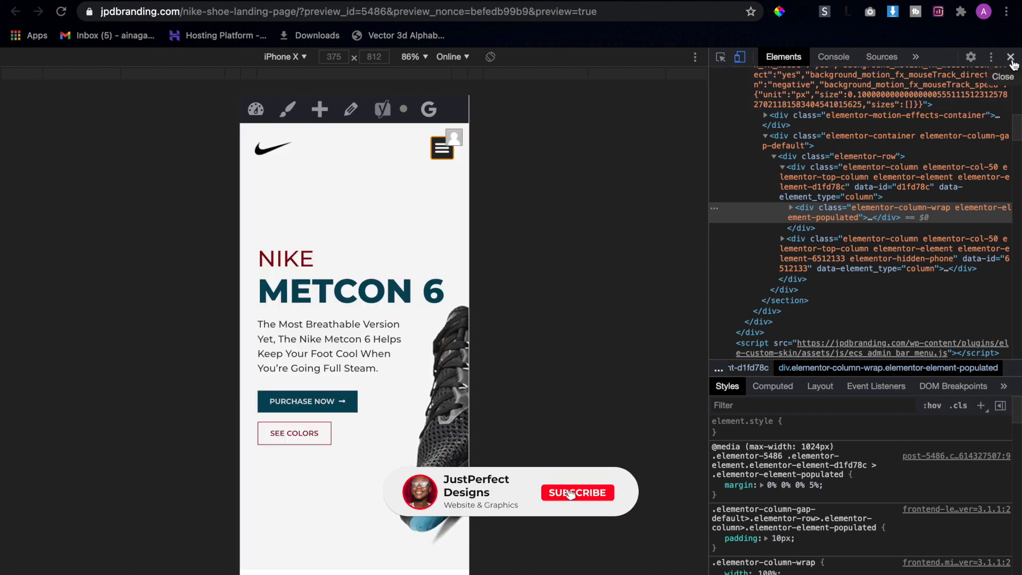
click(1010, 57)
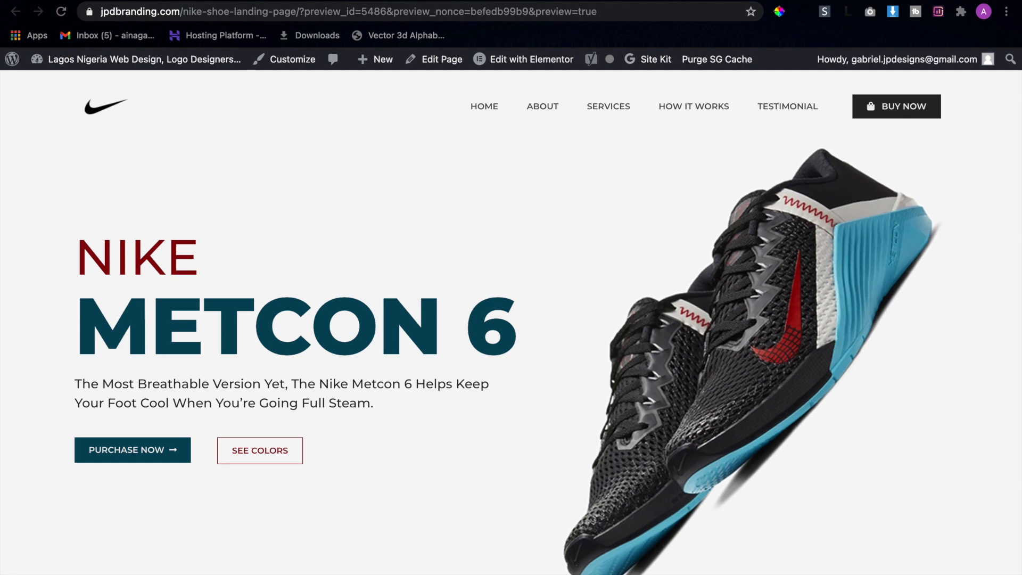
Switch to the JustPerfect Designs YouTube channel and look through its uploaded videos
mouse_move(396, 1)
scroll(532, 300, down, 2)
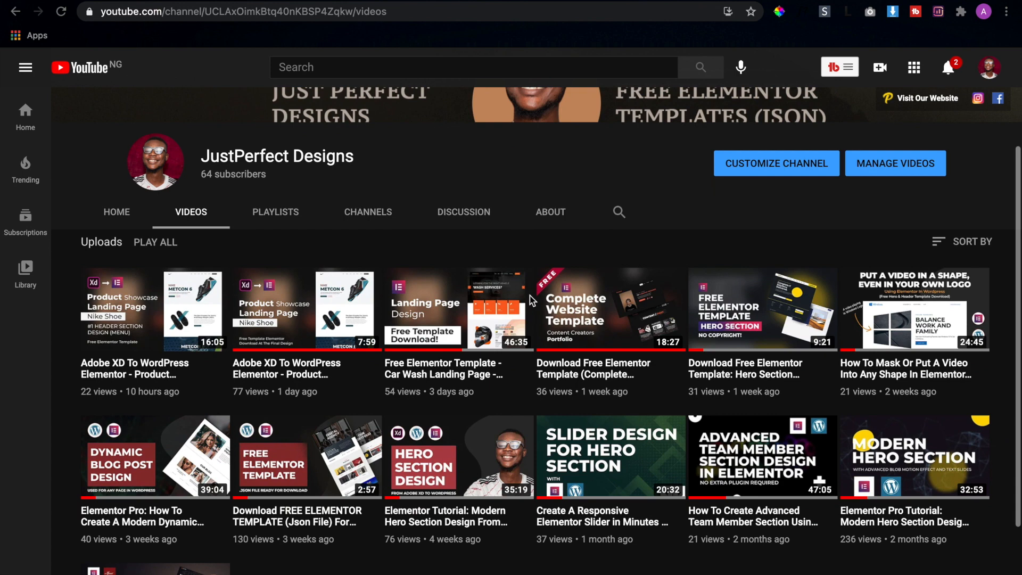
scroll(527, 306, up, 3)
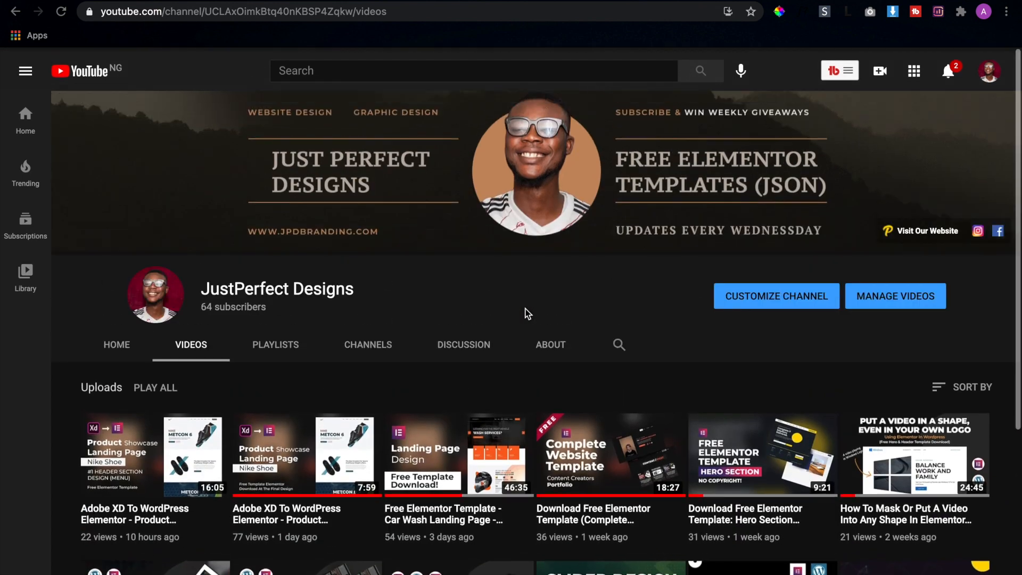